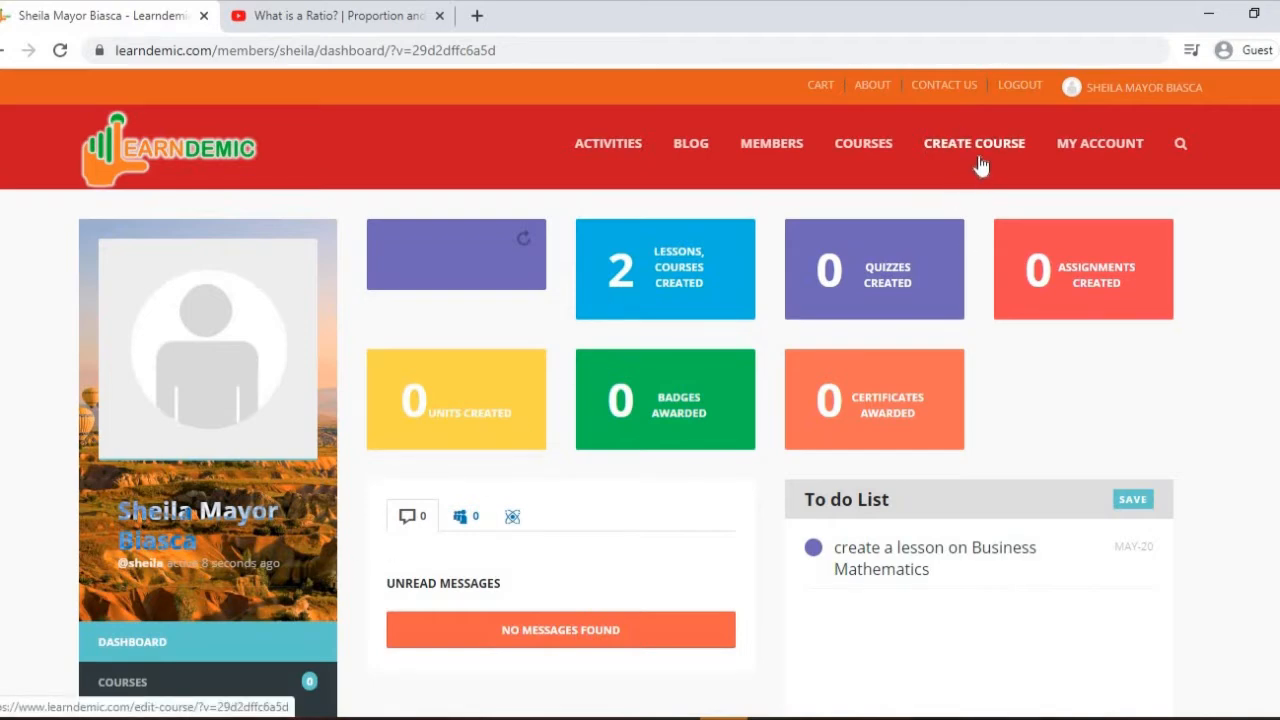
- Start creating your own course and title it "Ratio and Proportion"
scroll(597, 400, "down", 5)
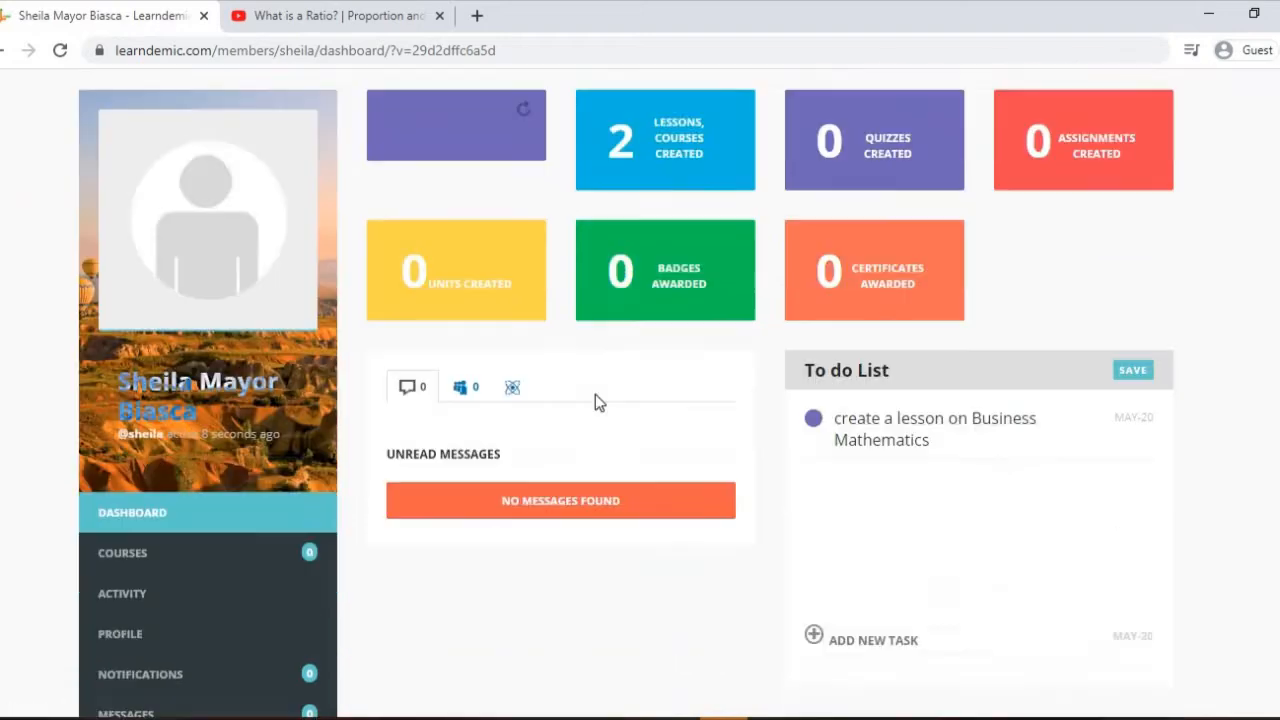
scroll(691, 551, "up", 5)
scroll(725, 477, "down", 5)
scroll(725, 477, "up", 5)
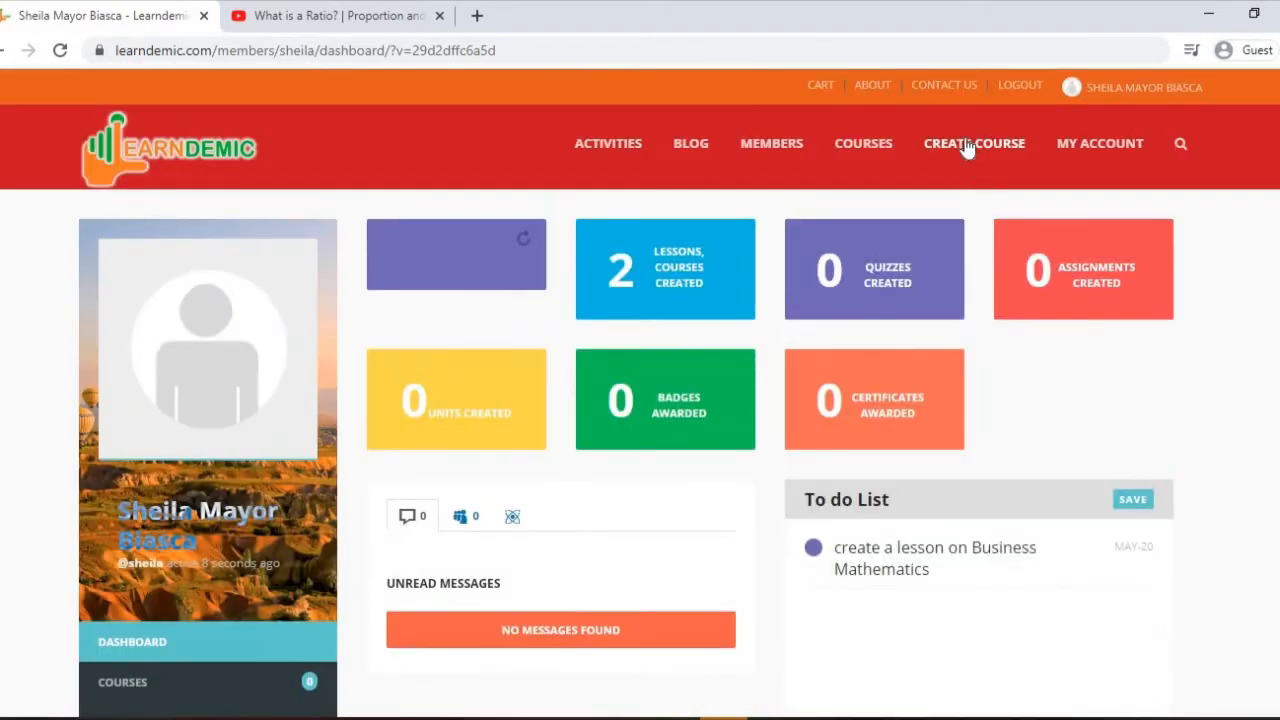
left_click(969, 147)
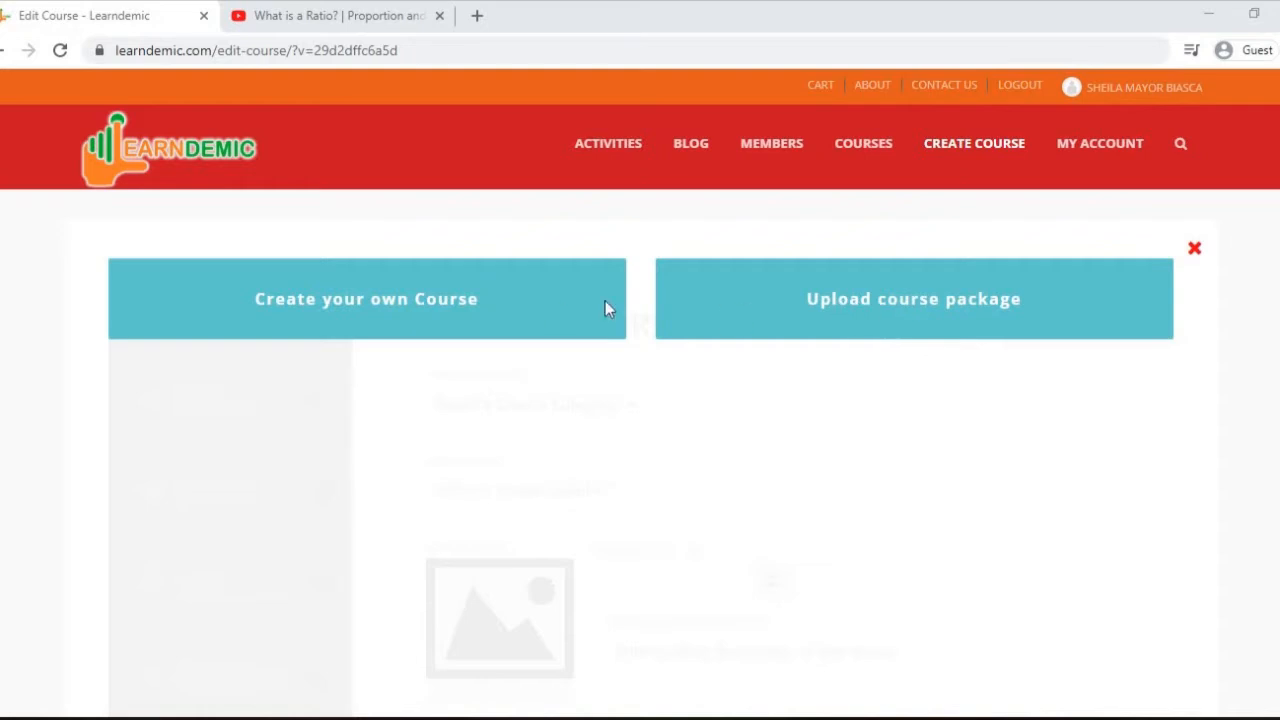
left_click(378, 310)
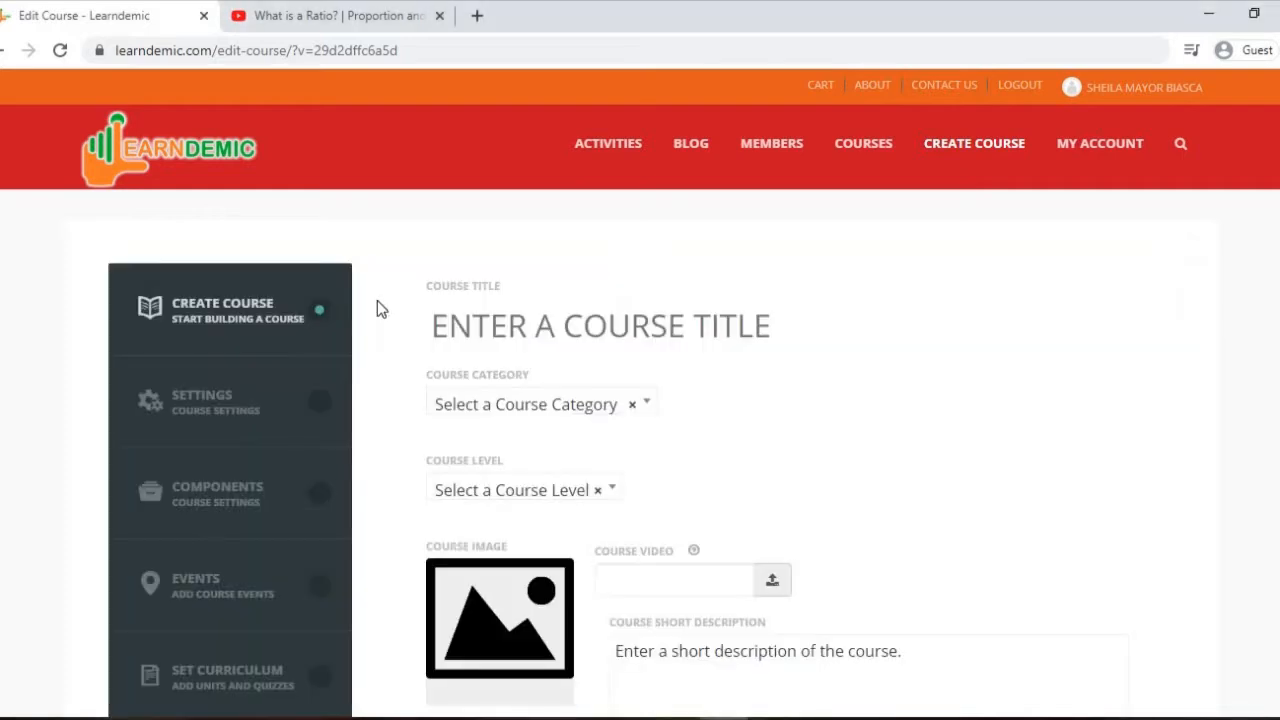
type("Ratio and Proportion")
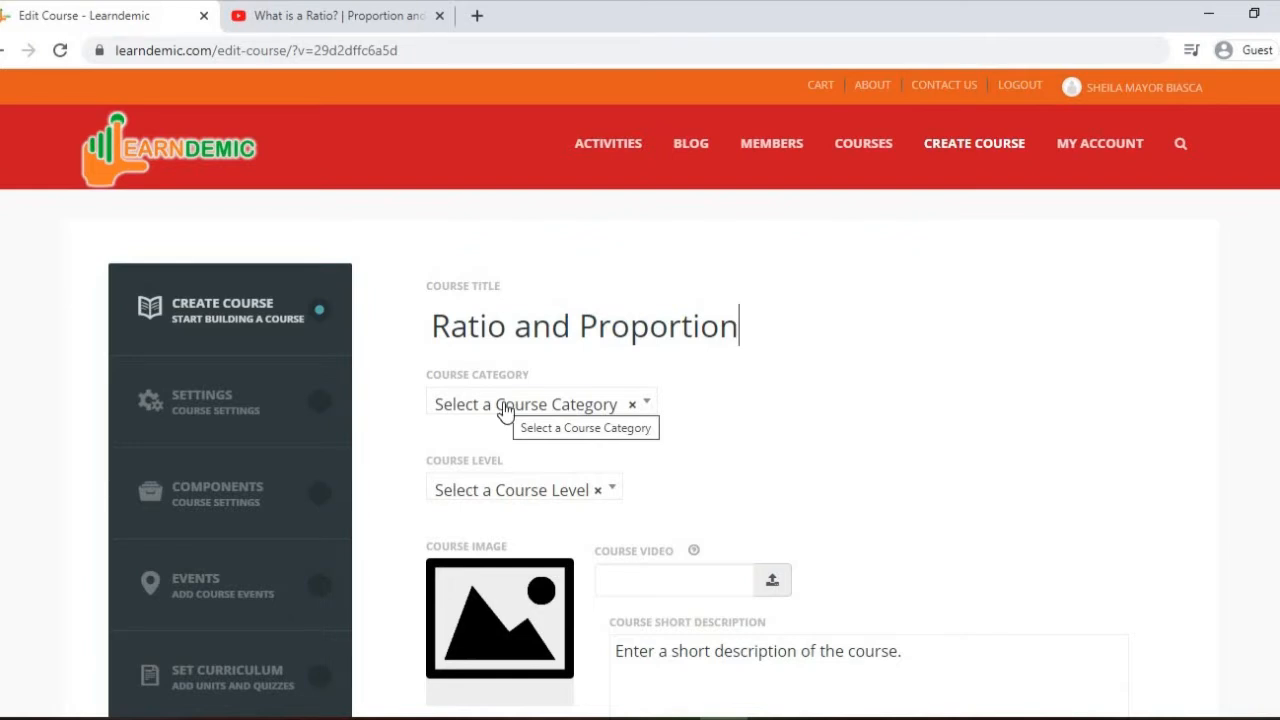
left_click(505, 410)
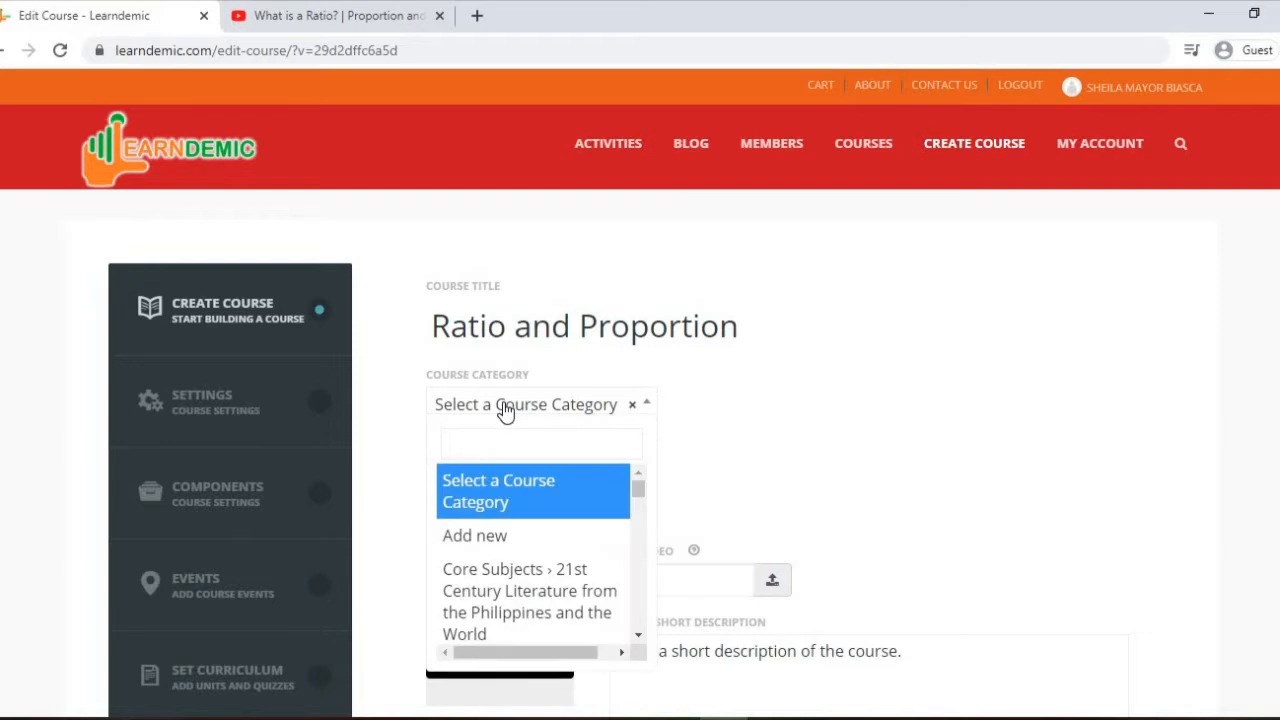
type("Business Ma")
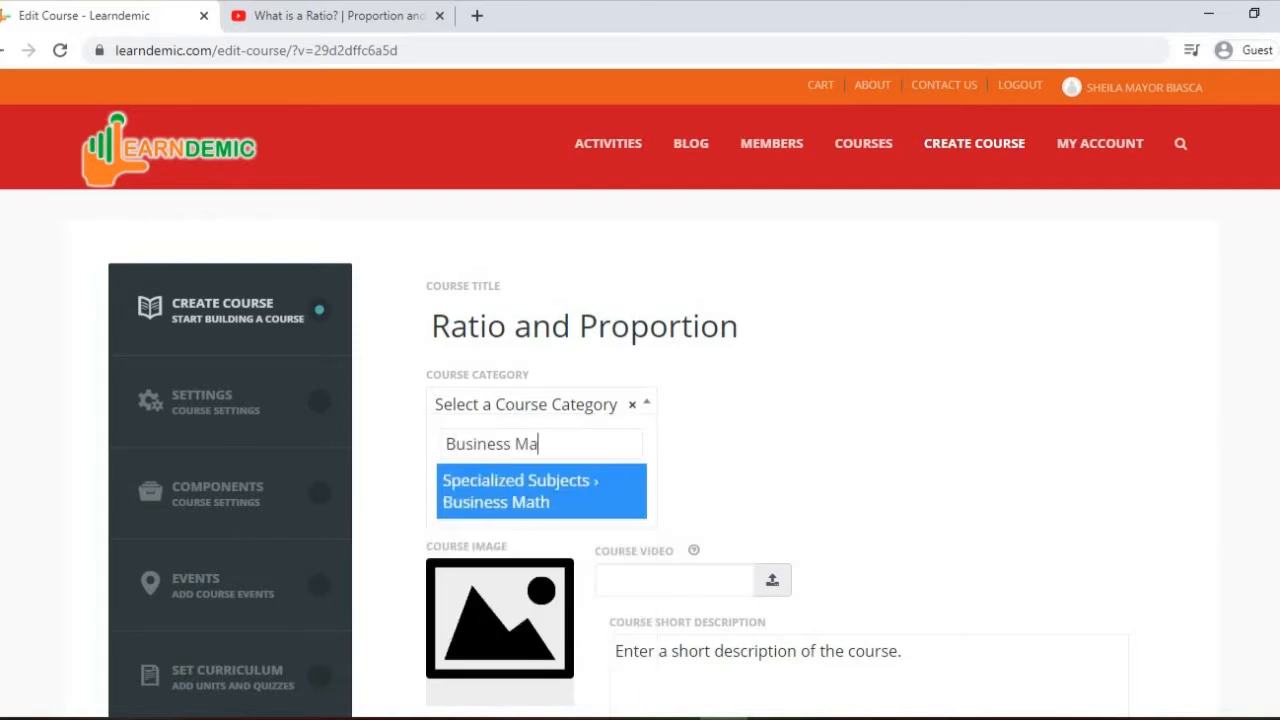
type("th")
key("ctrl+a")
key("BackSpace")
left_click(800, 388)
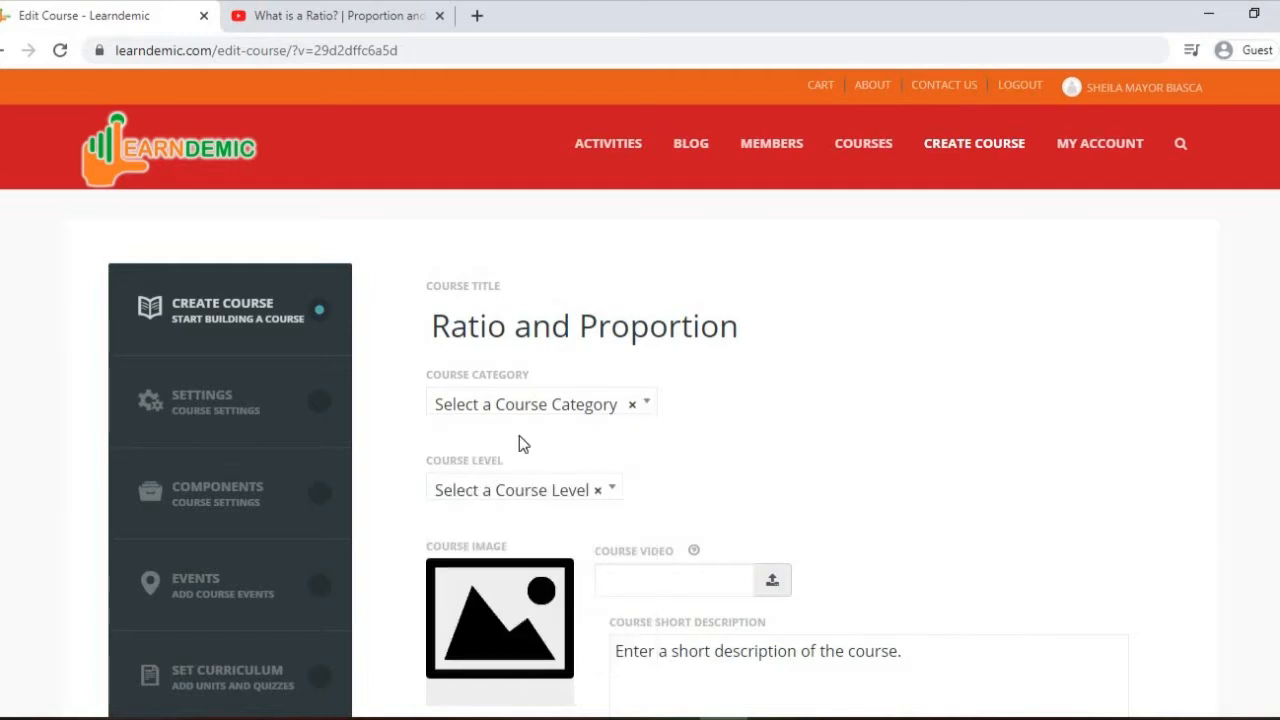
left_click(556, 414)
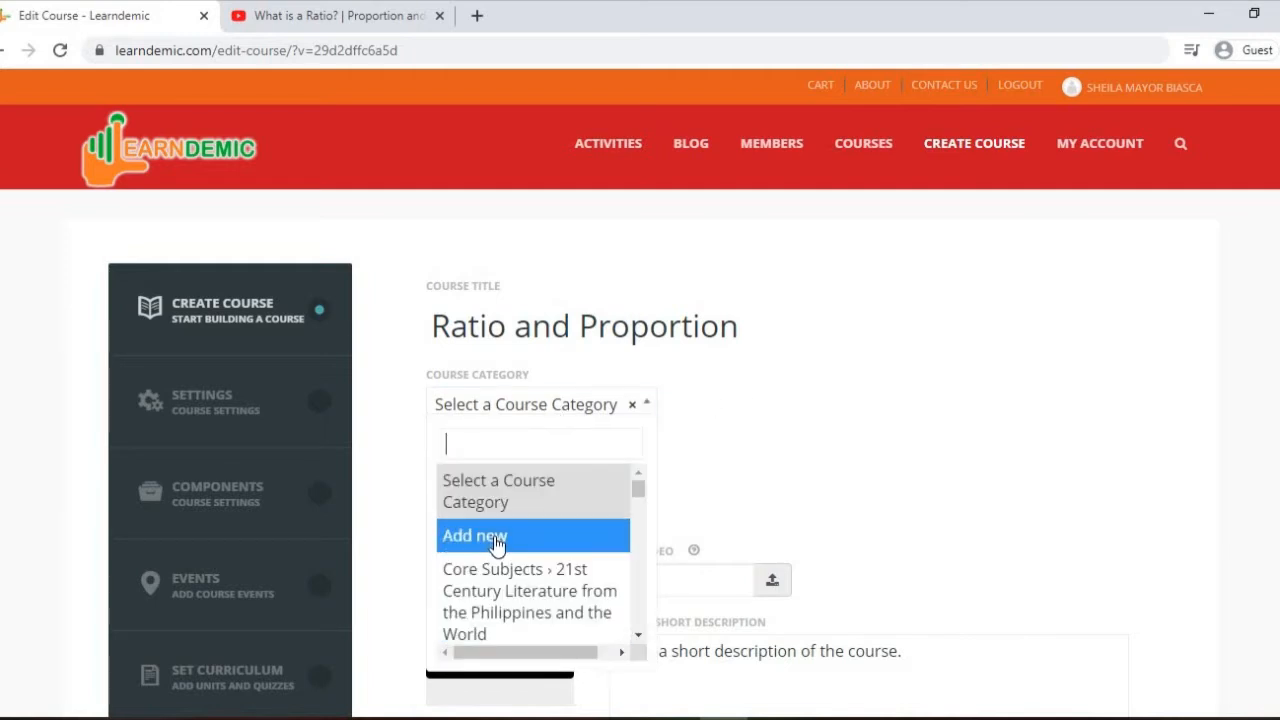
left_click(497, 540)
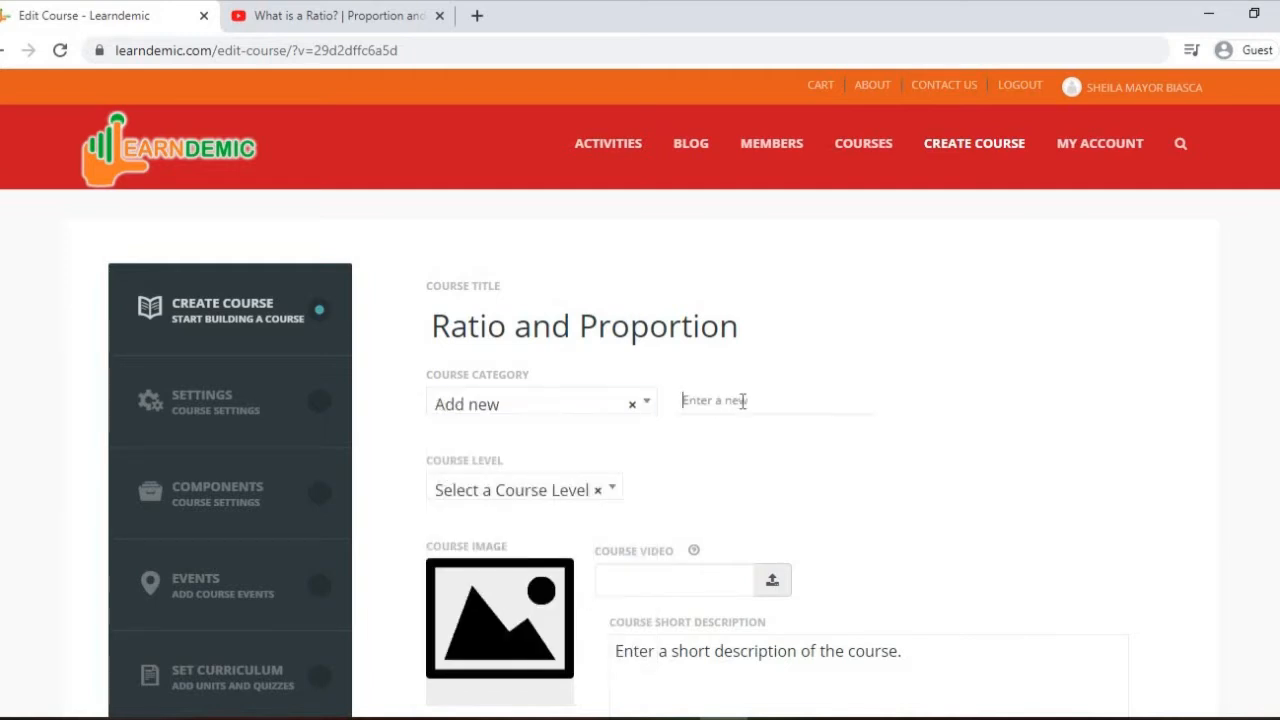
- Set the course category to Specialized Subjects › Business Math
left_click(634, 411)
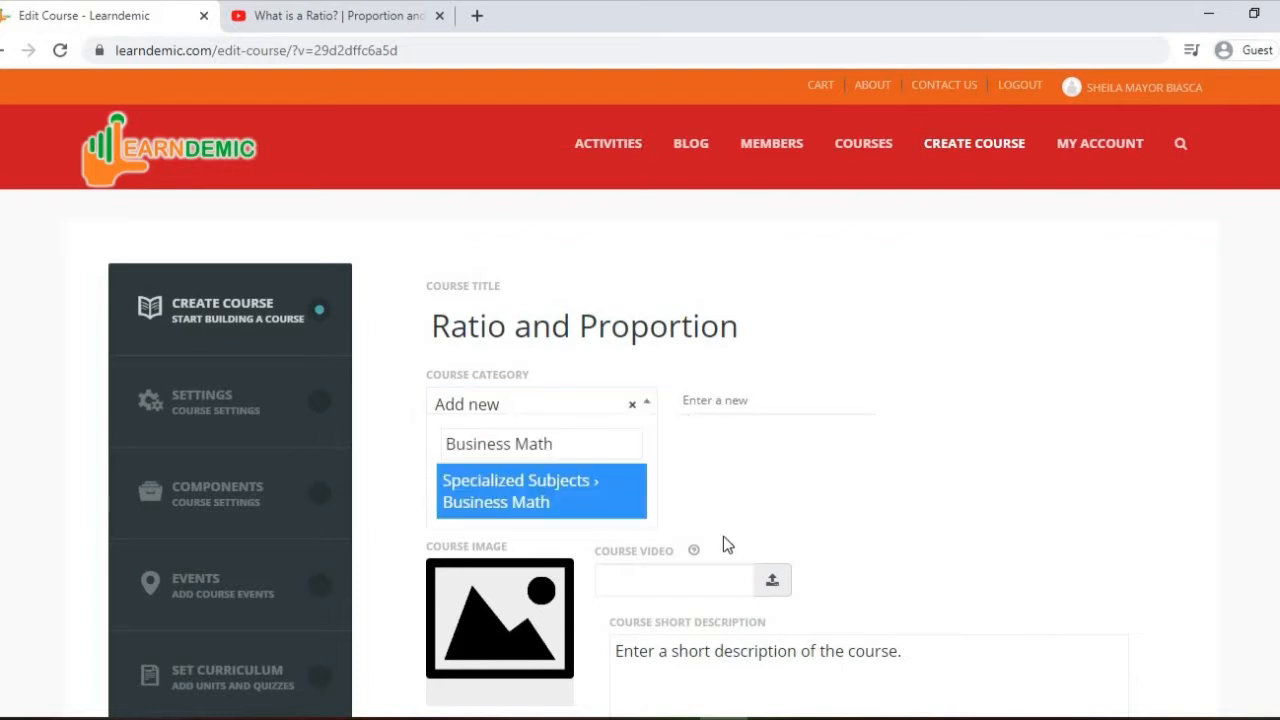
left_click(576, 500)
scroll(551, 471, "down", 1)
left_click(514, 402)
left_click(718, 364)
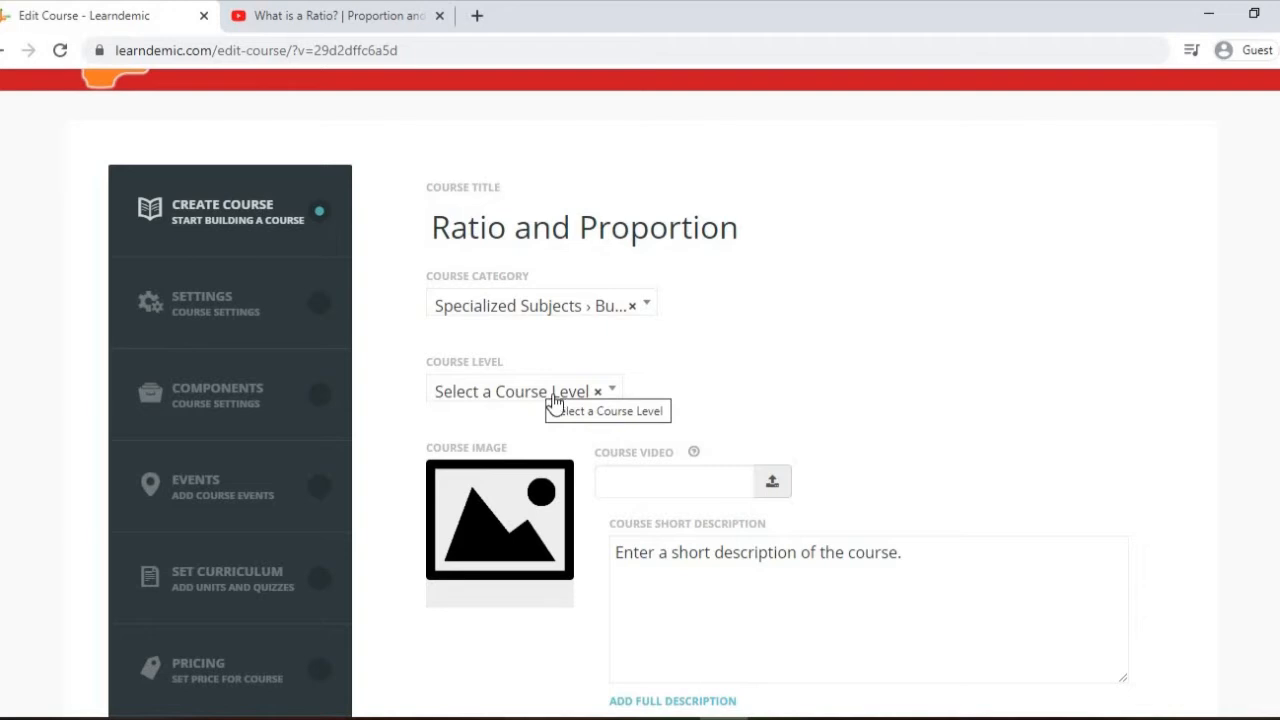
- Set Ratio-and-Proportion.jpg from the media library as the course image
left_click(677, 482)
left_click(516, 530)
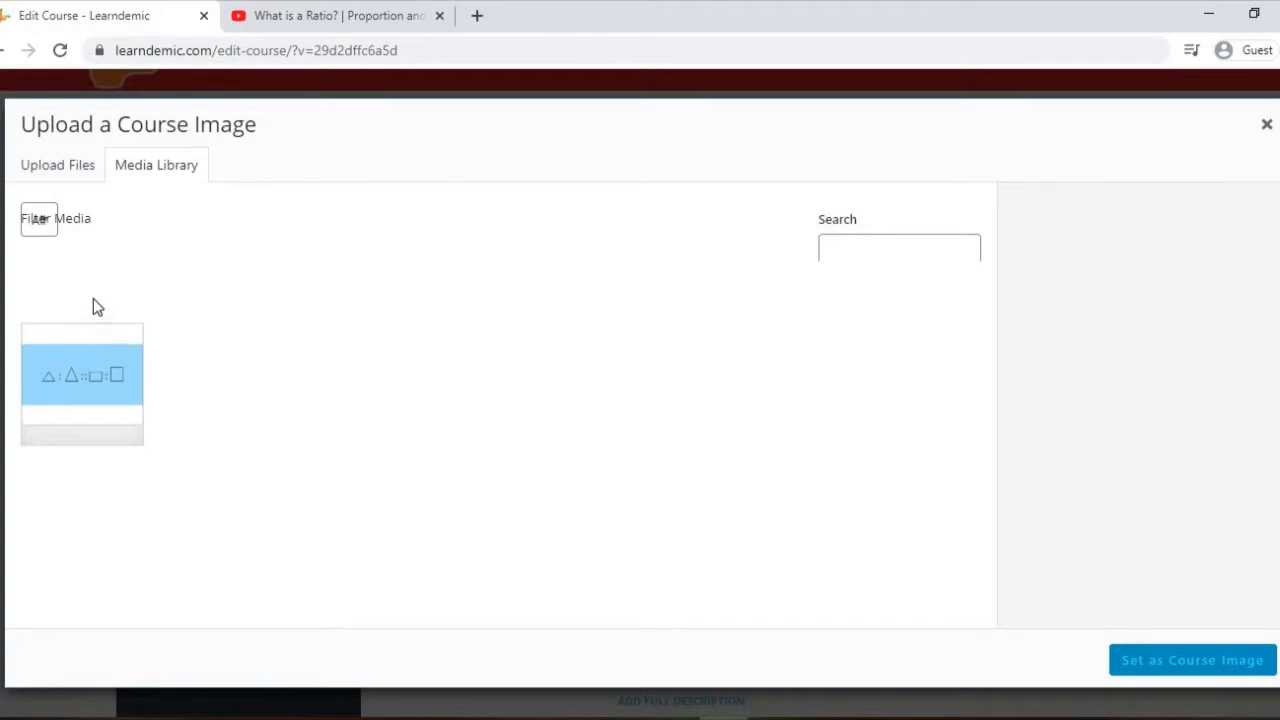
left_click(125, 375)
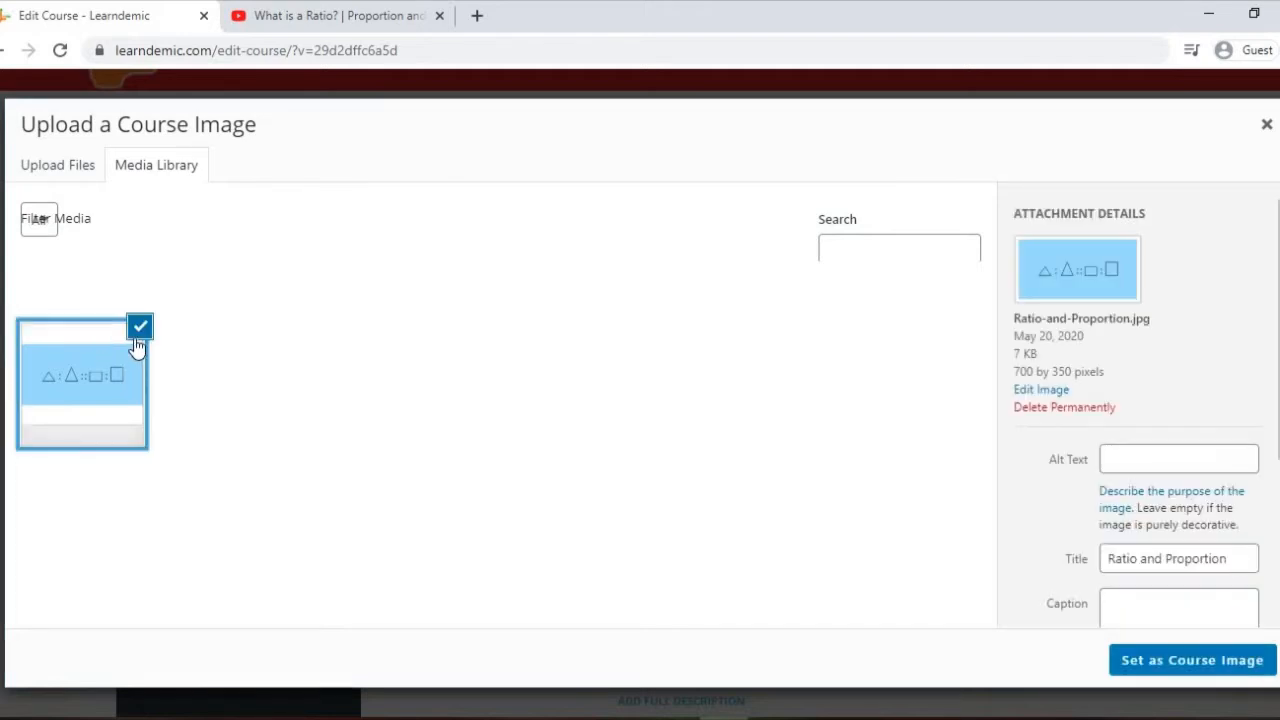
left_click(58, 166)
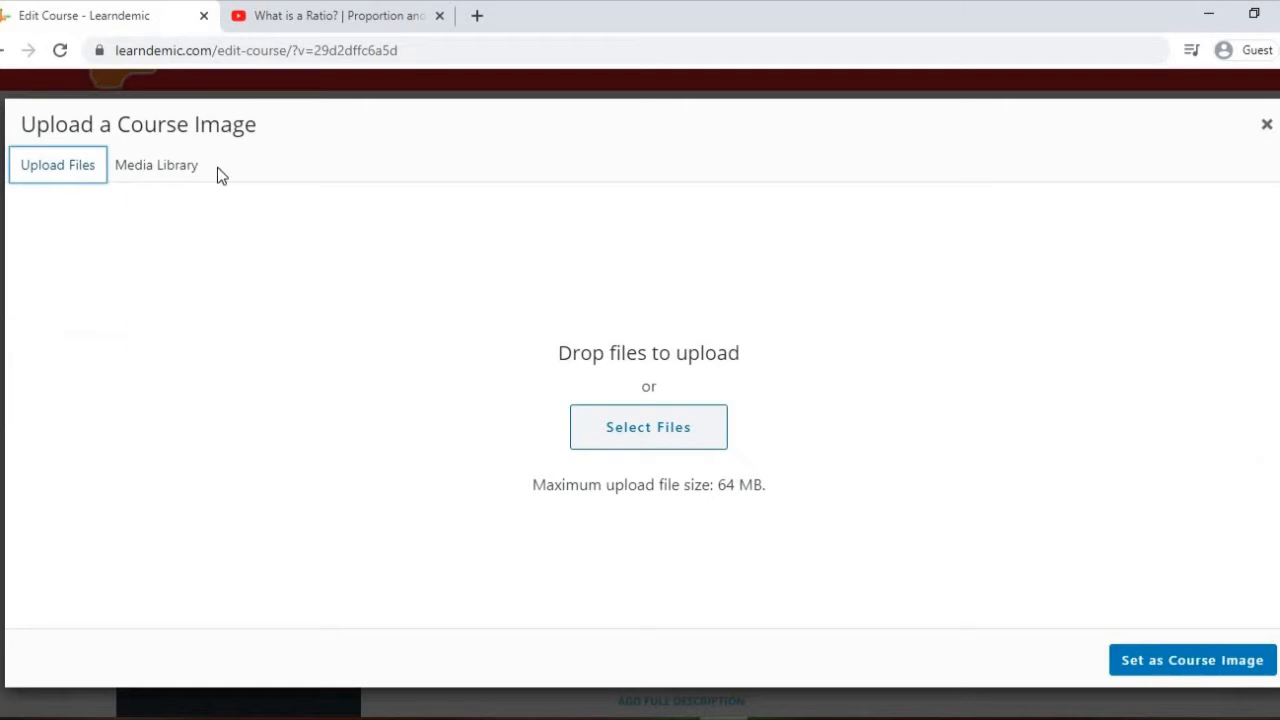
left_click(162, 166)
left_click(1186, 668)
left_click(703, 487)
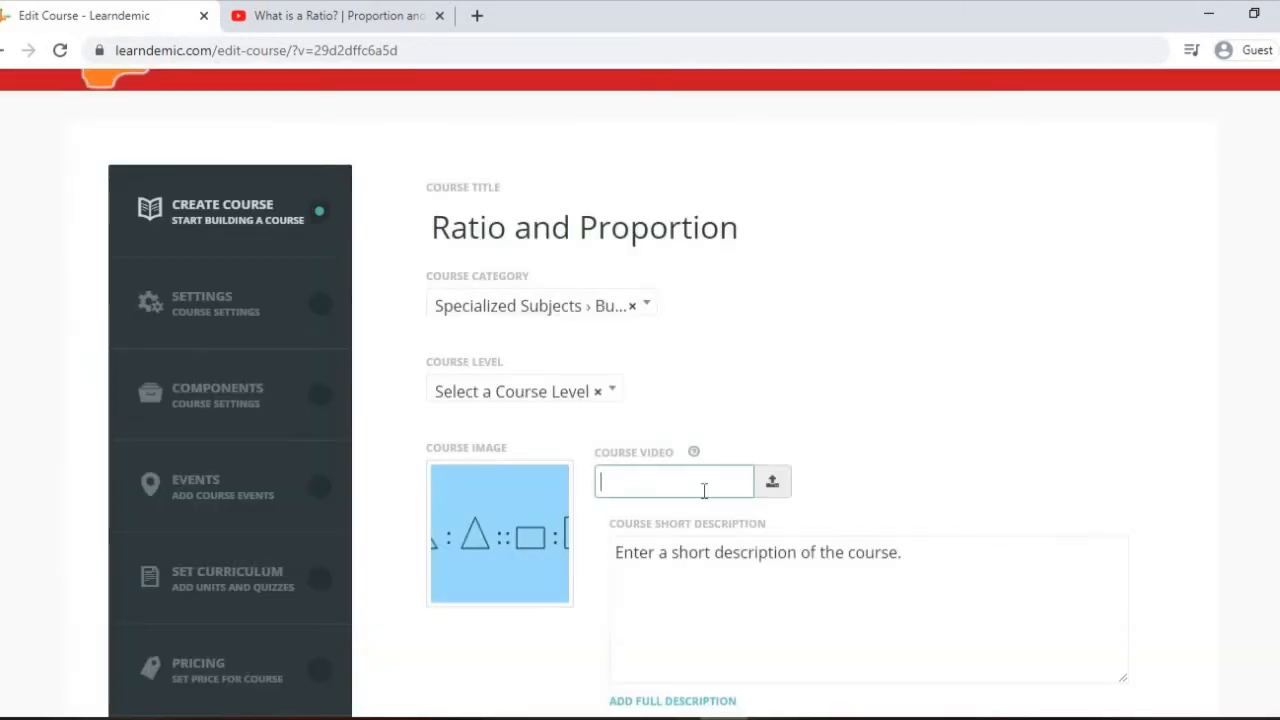
left_click(772, 485)
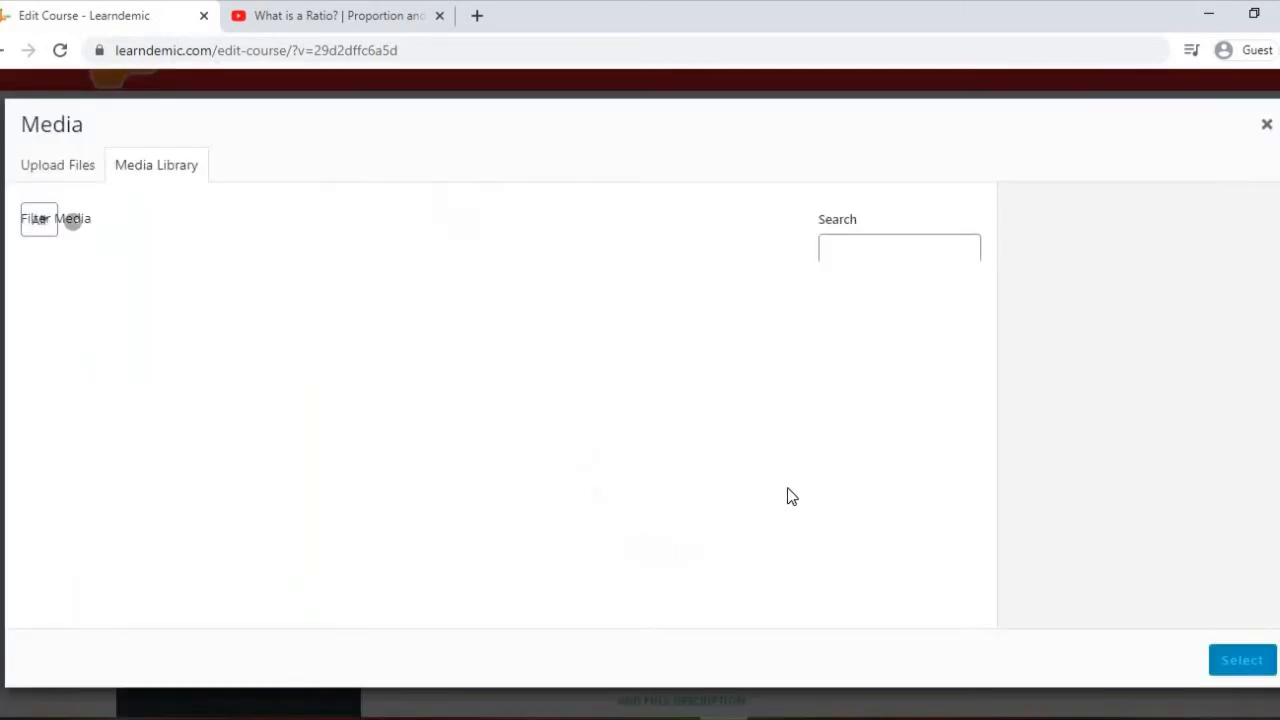
left_click(1266, 124)
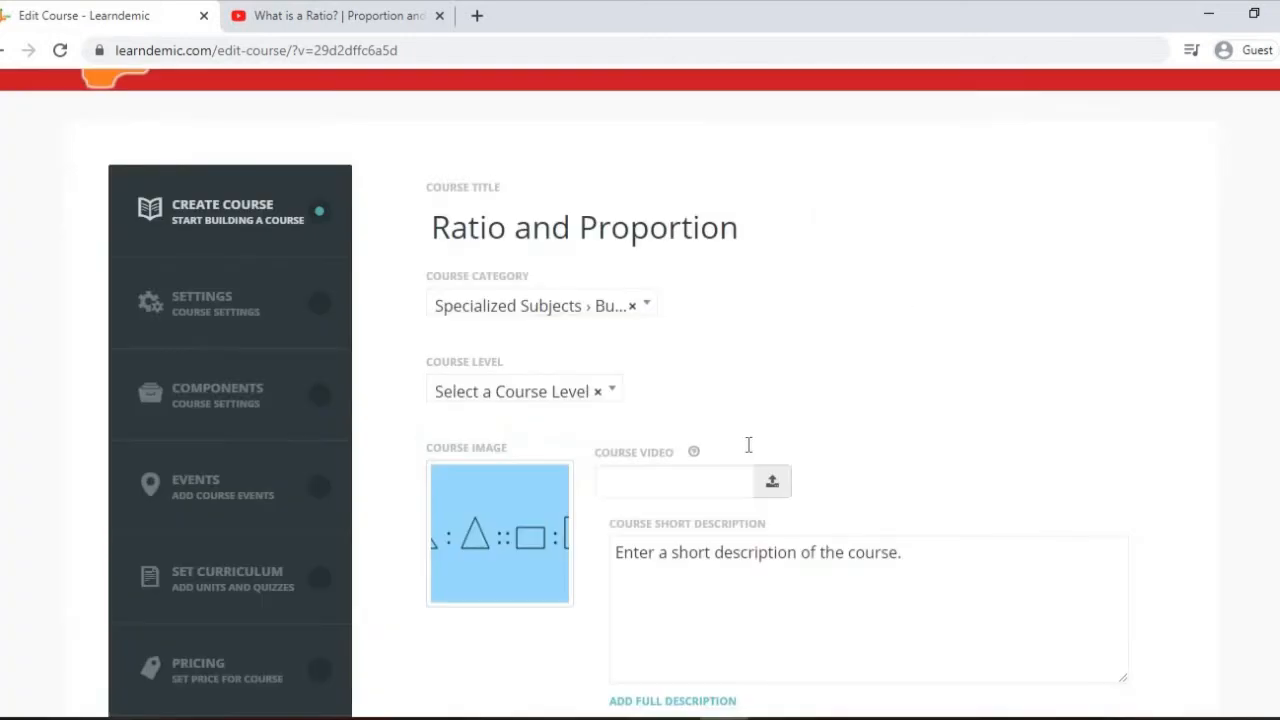
- Clear the placeholder text from the course short description
scroll(748, 445, "down", 3)
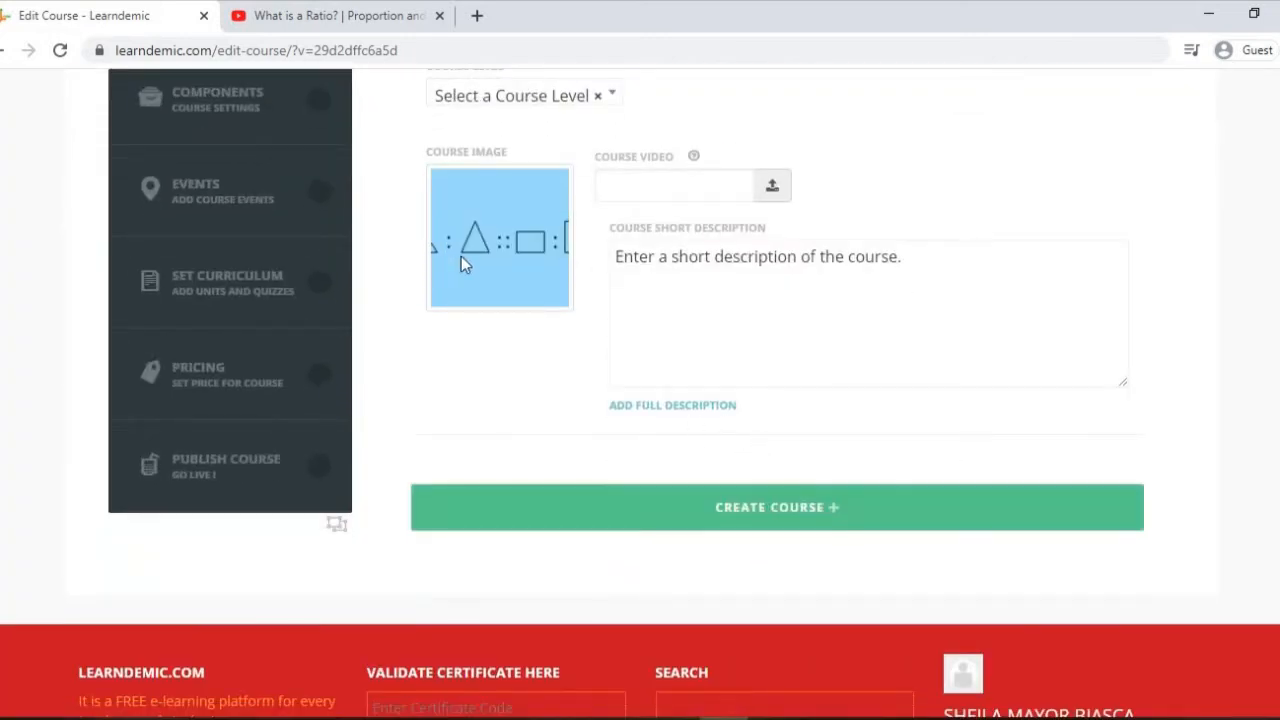
left_click_drag(905, 257, 571, 267)
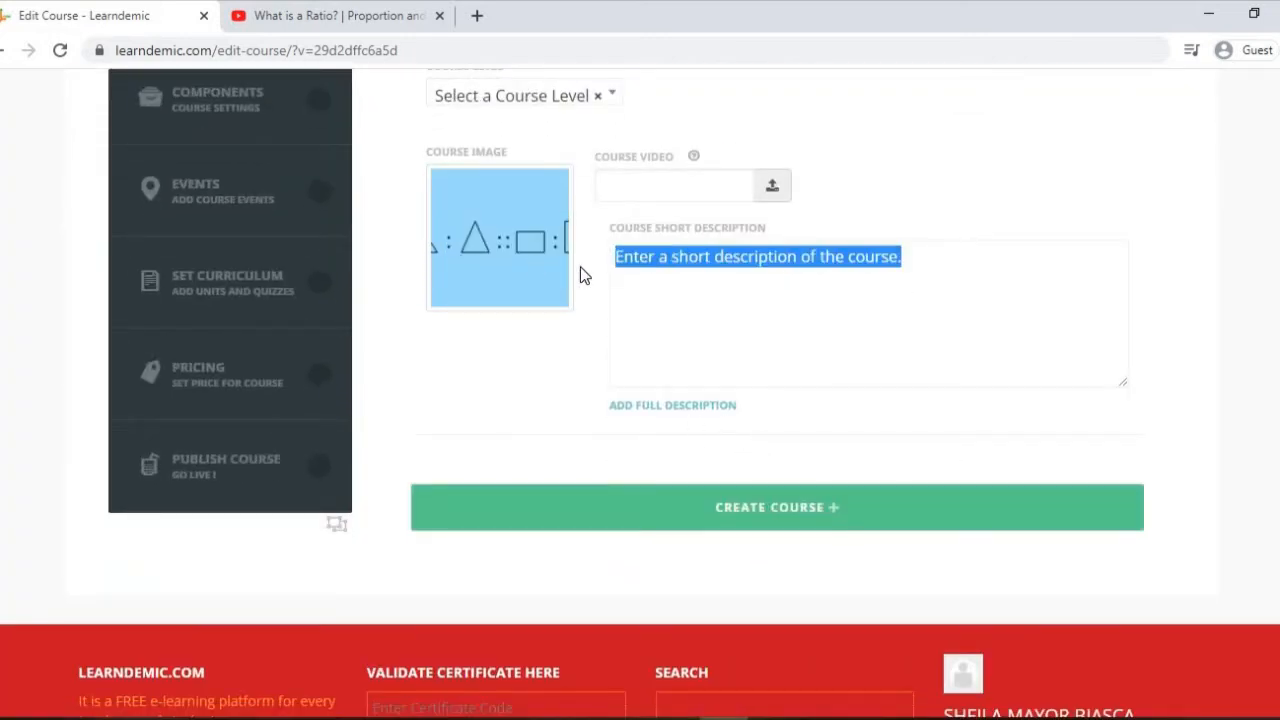
key("BackSpace")
- Copy the Introduction paragraph from the module document in Word and paste it into the course short description on Learndemic
key("alt+Tab")
key("alt+Tab")
key("alt+Tab")
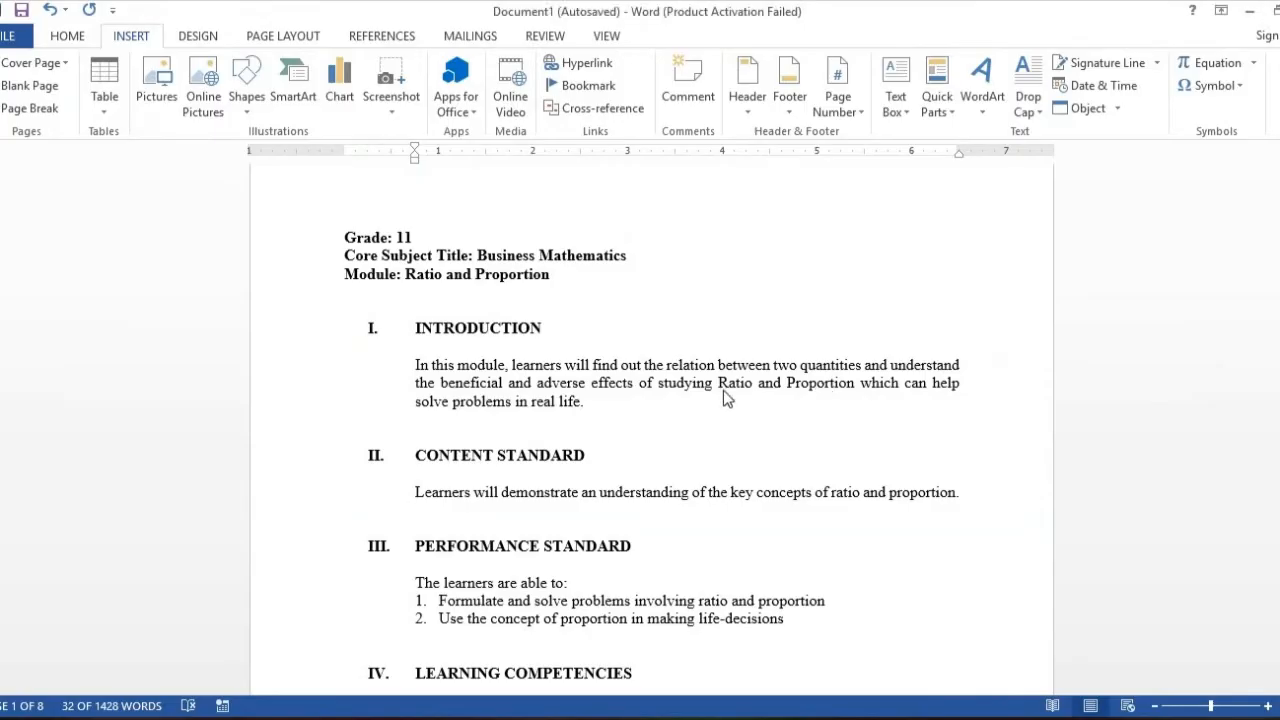
left_click(453, 371)
scroll(600, 400, "down", 1)
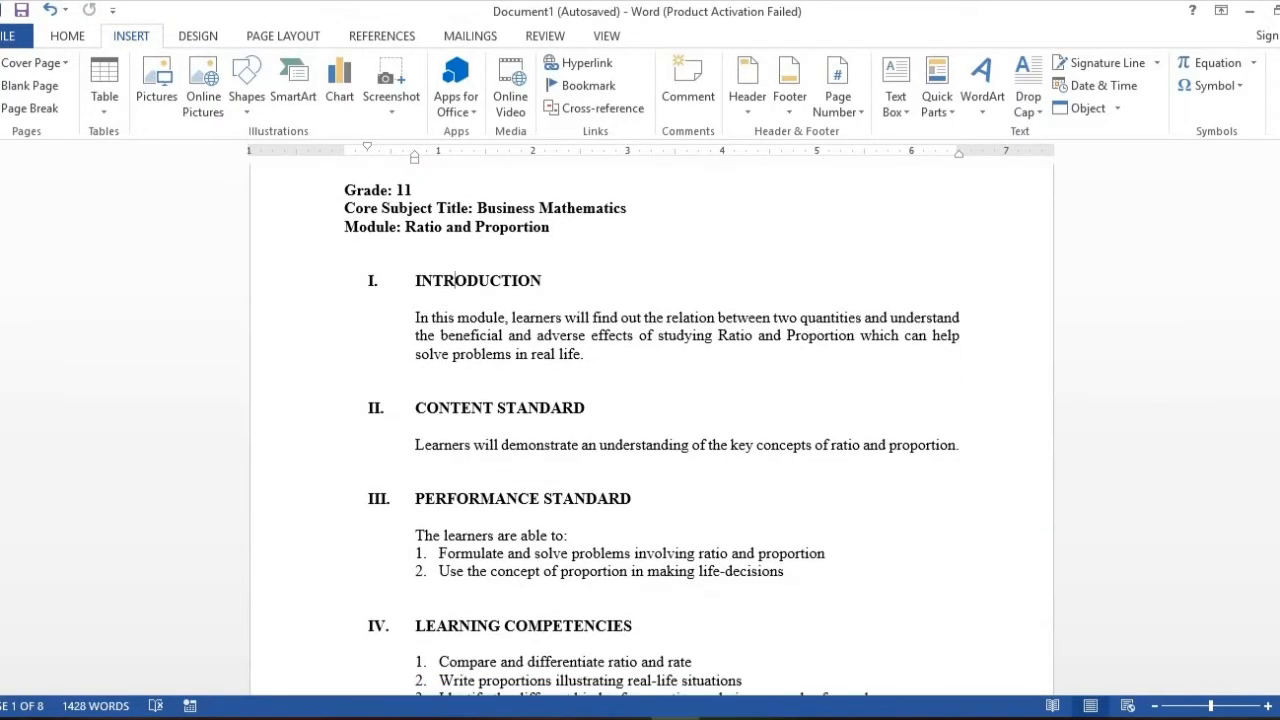
triple_click(588, 354)
key("ctrl+c")
key("alt+Tab")
left_click(677, 286)
key("ctrl+v")
- Add a full description to the course and open its media insertion from a URL
scroll(677, 290, "down", 1)
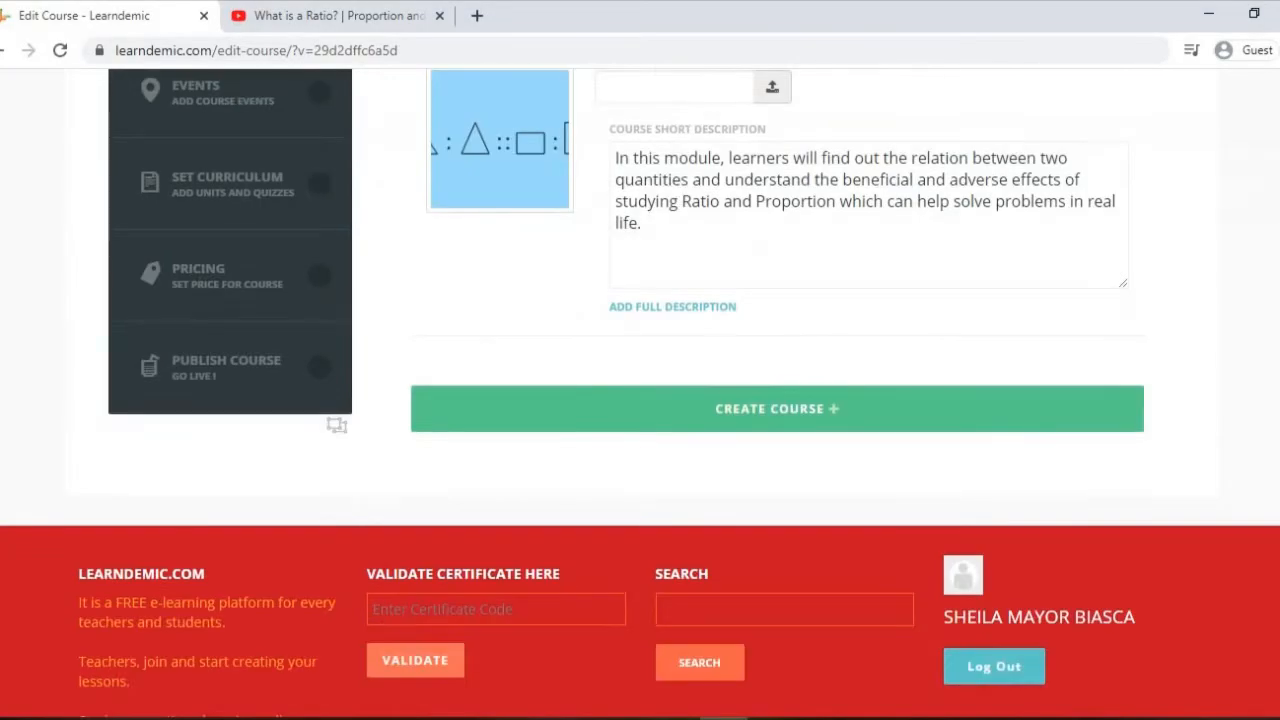
left_click(677, 307)
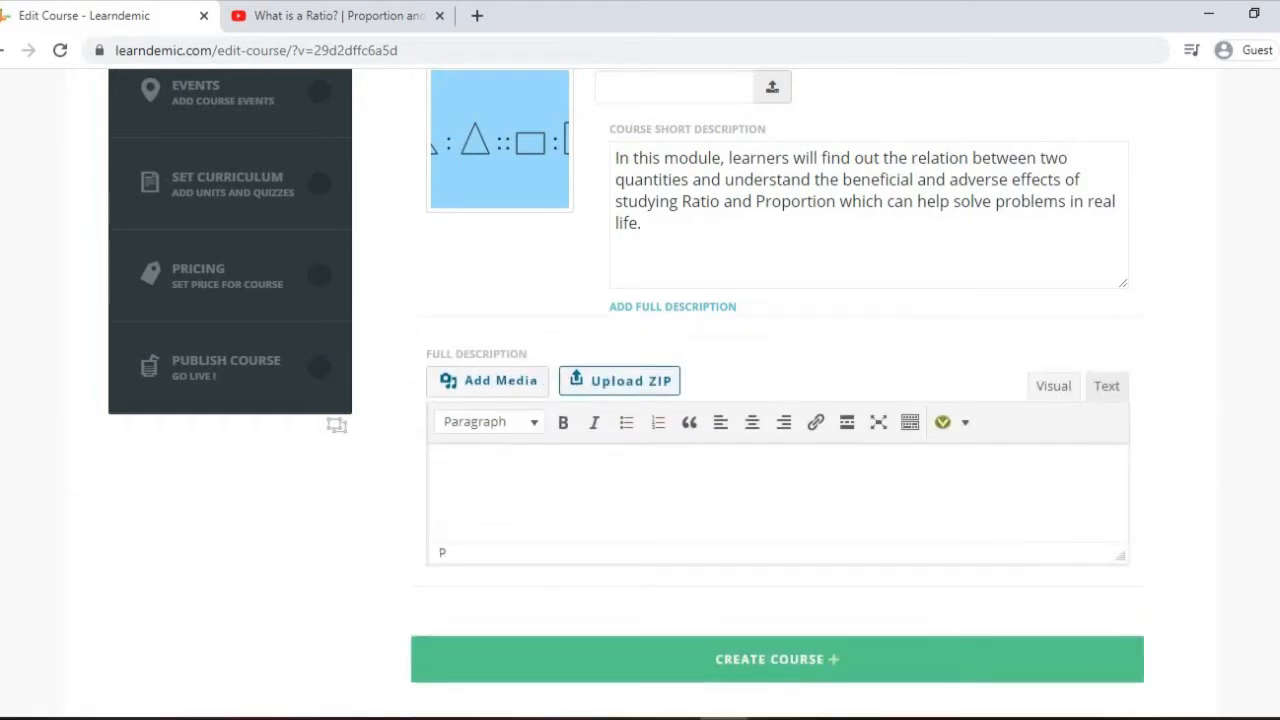
left_click(527, 390)
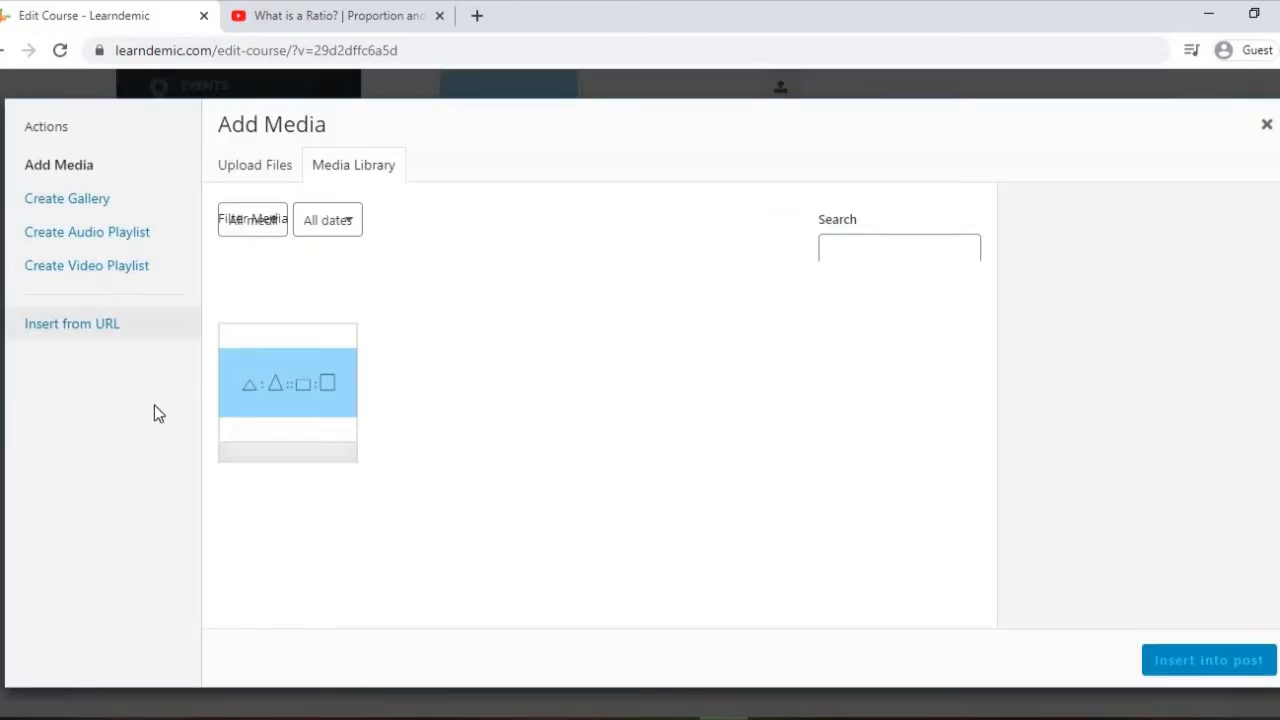
left_click(129, 333)
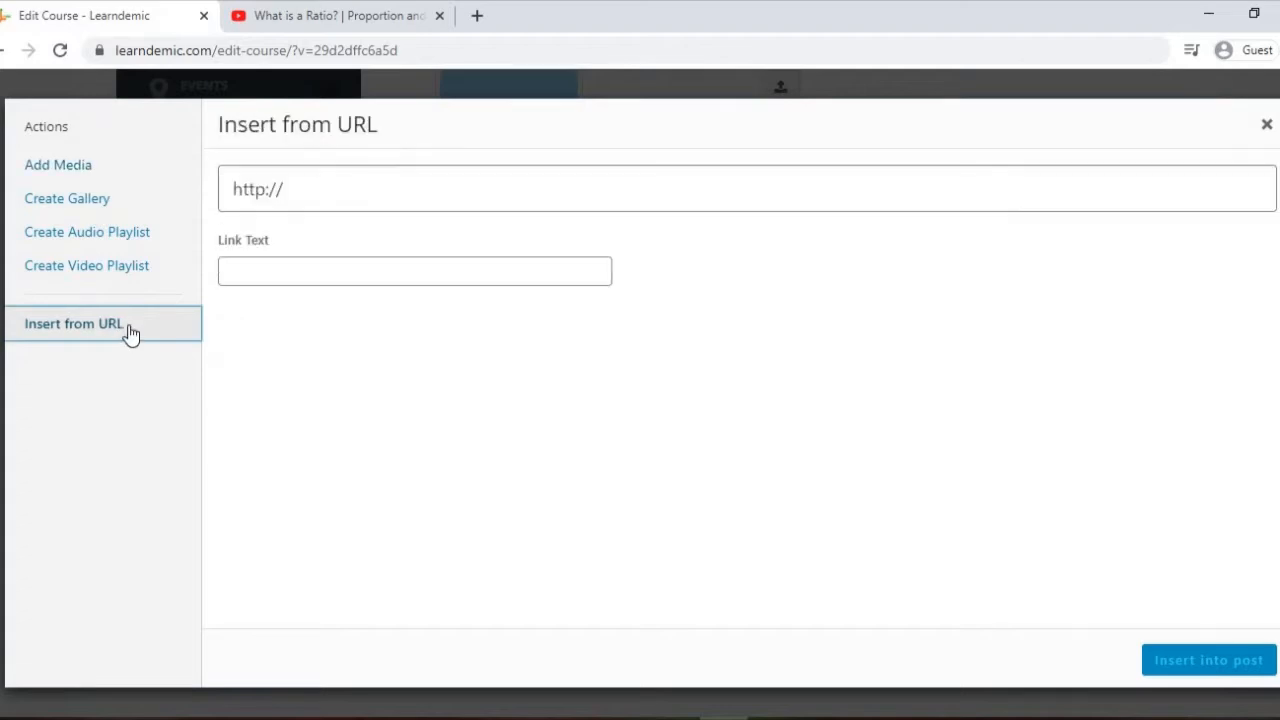
- Copy the address of the YouTube video "What is a Ratio? | Proportion and Ratios" and embed it in the full description
left_click(318, 14)
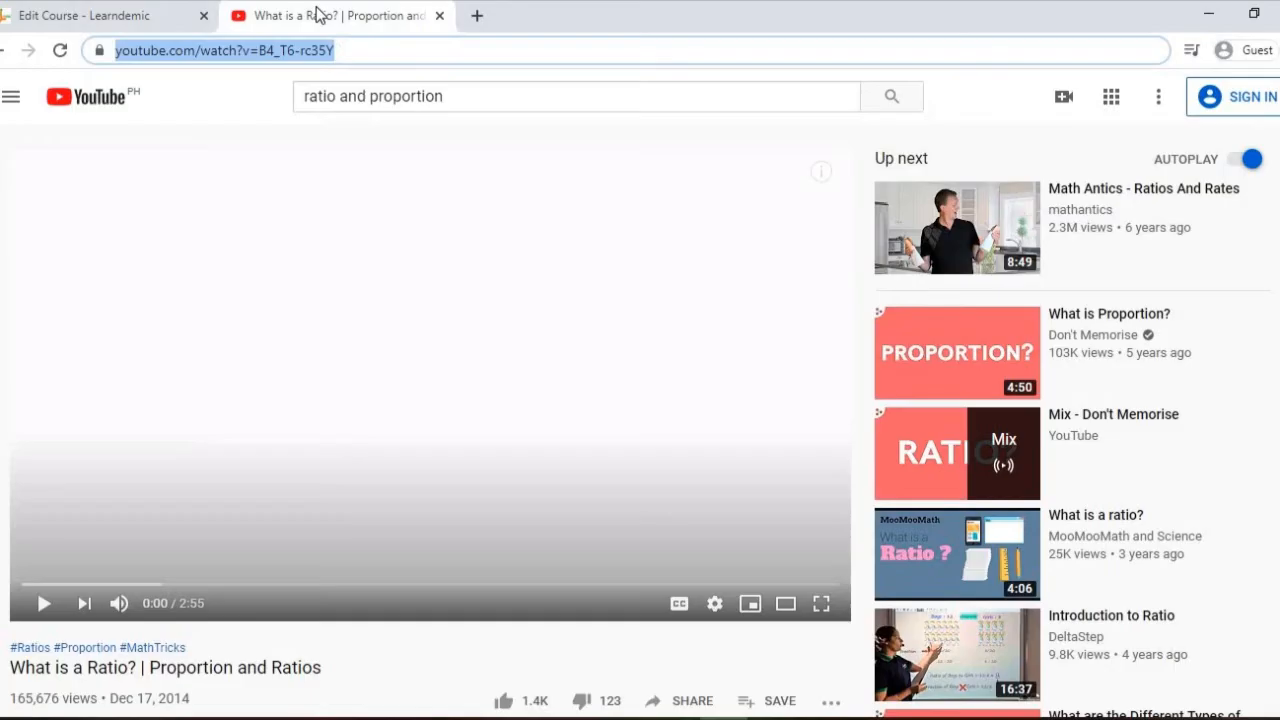
left_click(318, 665)
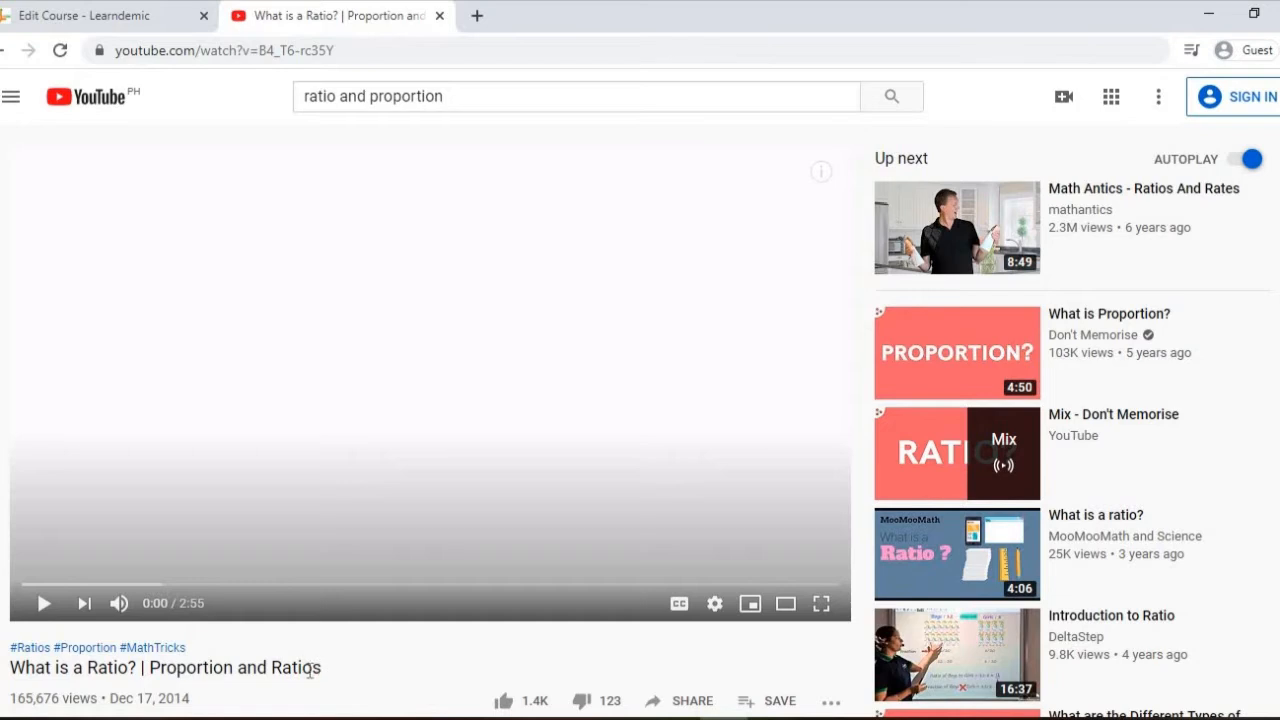
left_click_drag(358, 50, 117, 62)
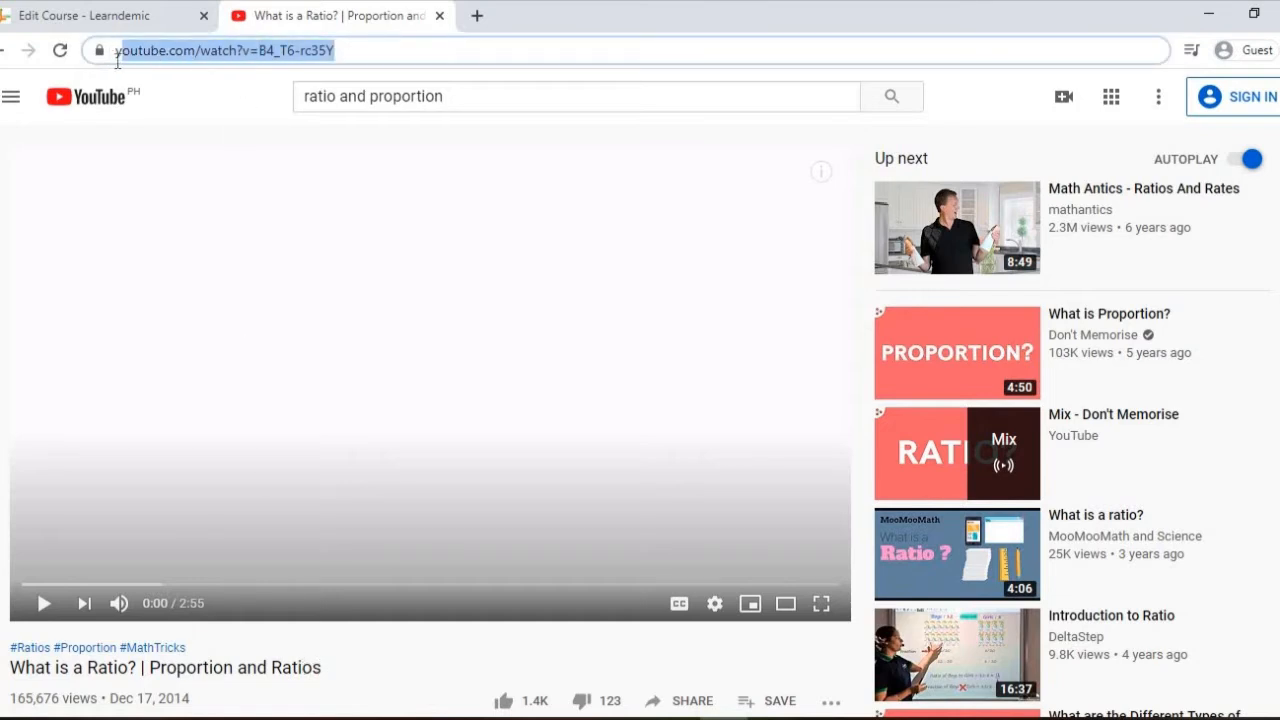
left_click(128, 17)
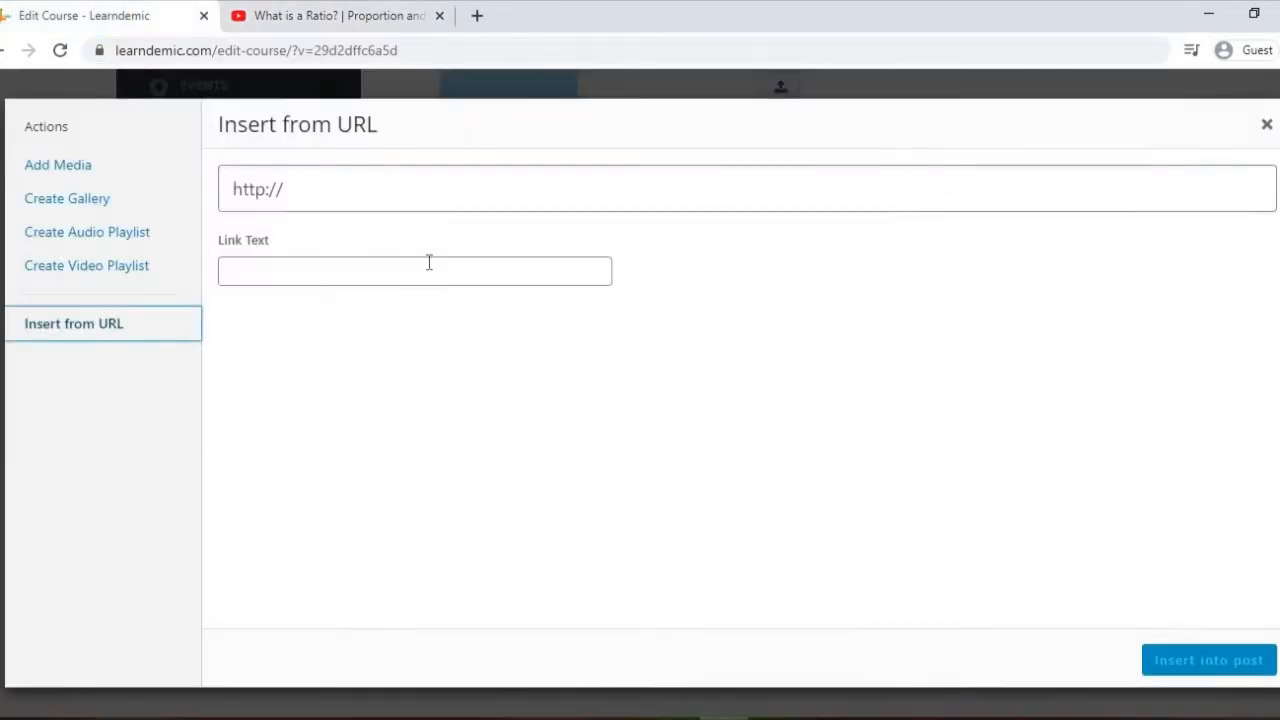
left_click_drag(346, 189, 205, 199)
key("ctrl+v")
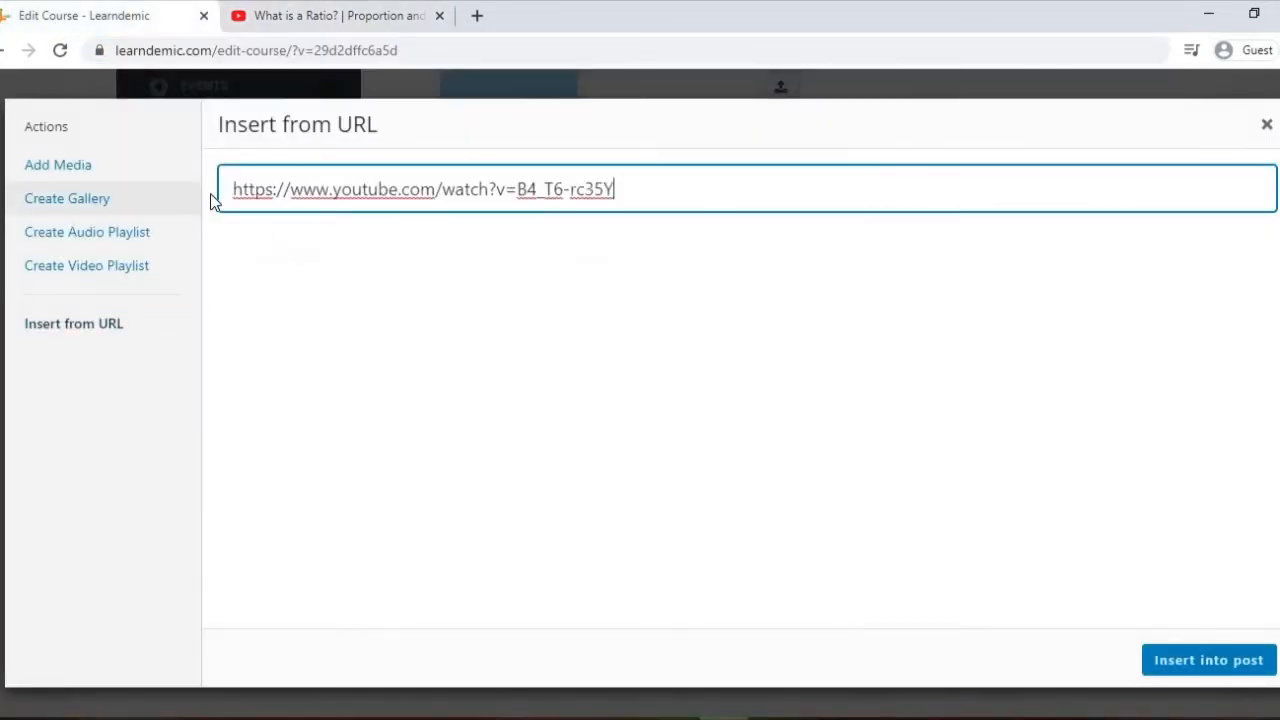
left_click(1160, 664)
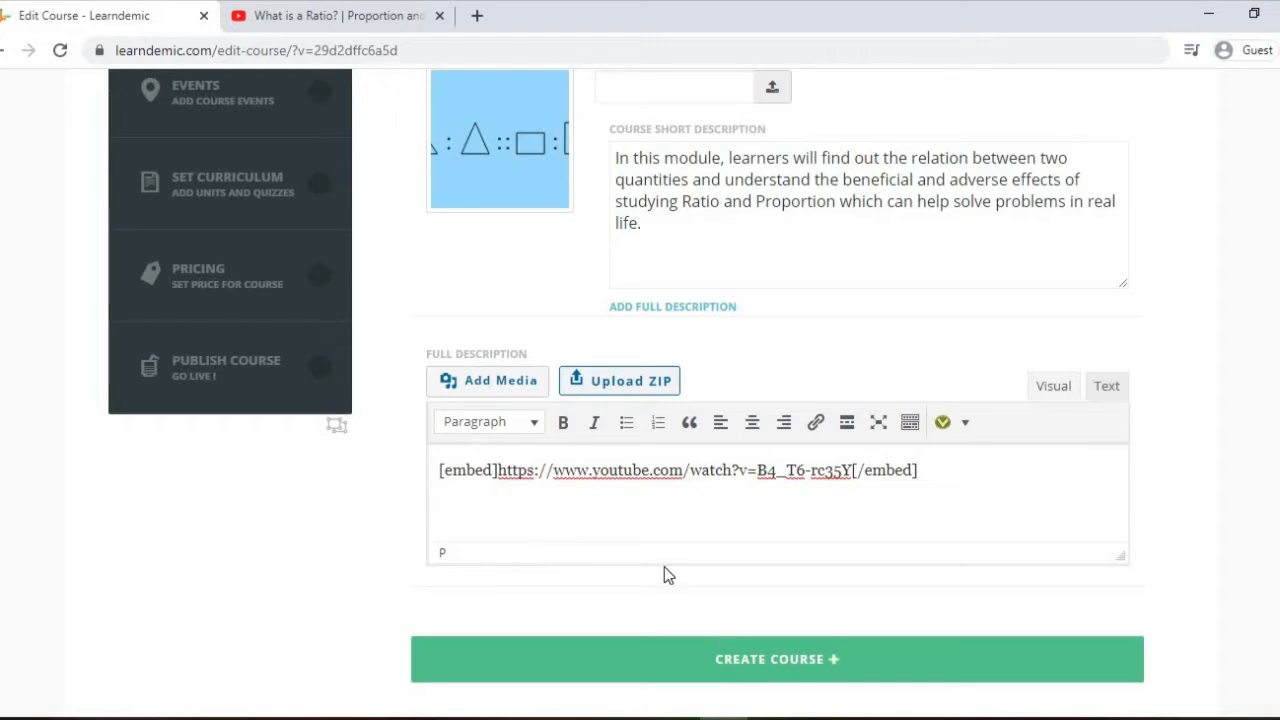
- Copy the Word module's text from Content Standard through the Objectives list into the course's full description
key("alt+Tab")
left_click(460, 406)
left_click_drag(421, 411, 705, 602)
scroll(676, 561, "down", 3)
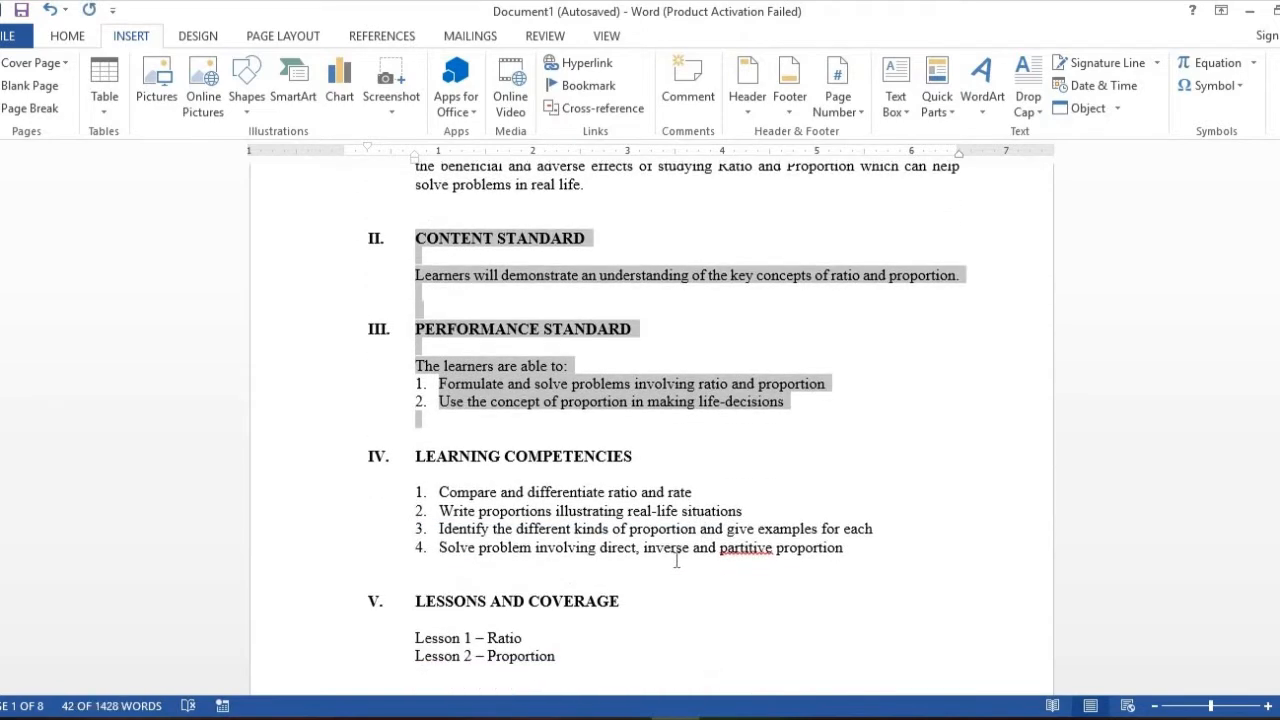
scroll(760, 530, "down", 1)
scroll(860, 489, "down", 2)
left_click(592, 511, "shift")
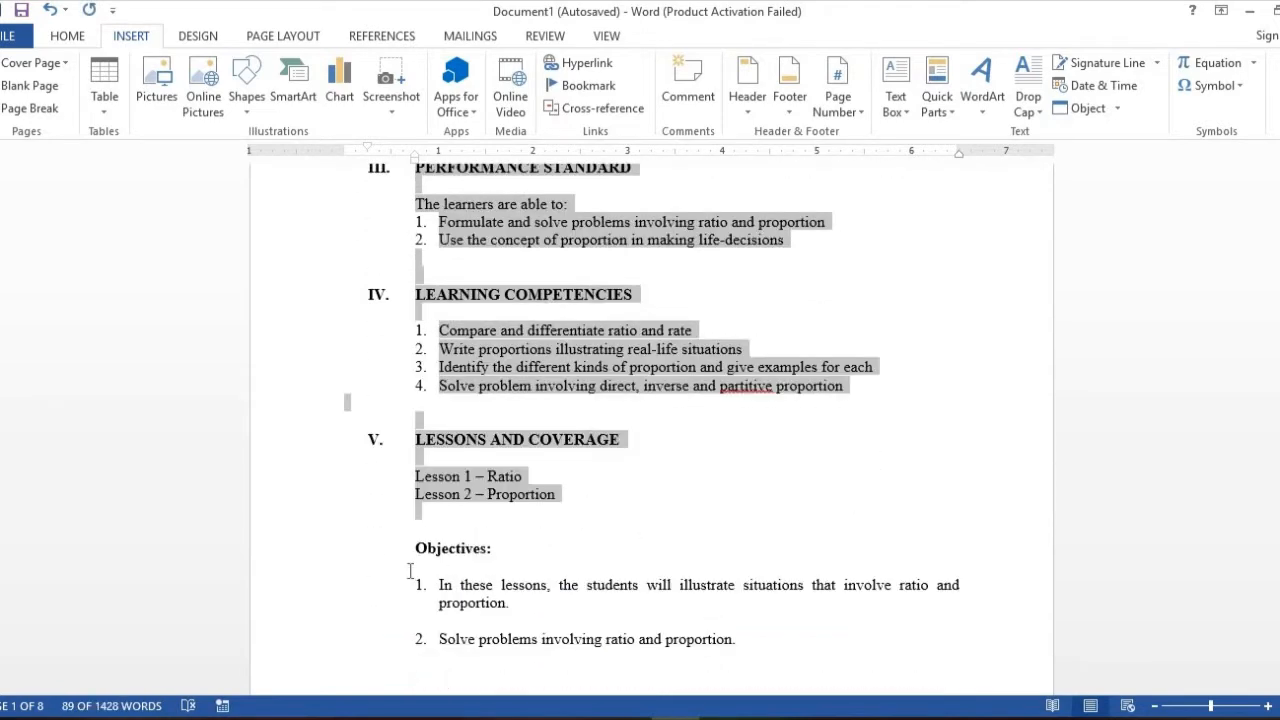
scroll(590, 490, "down", 4)
left_click(741, 401, "shift")
scroll(660, 490, "down", 2)
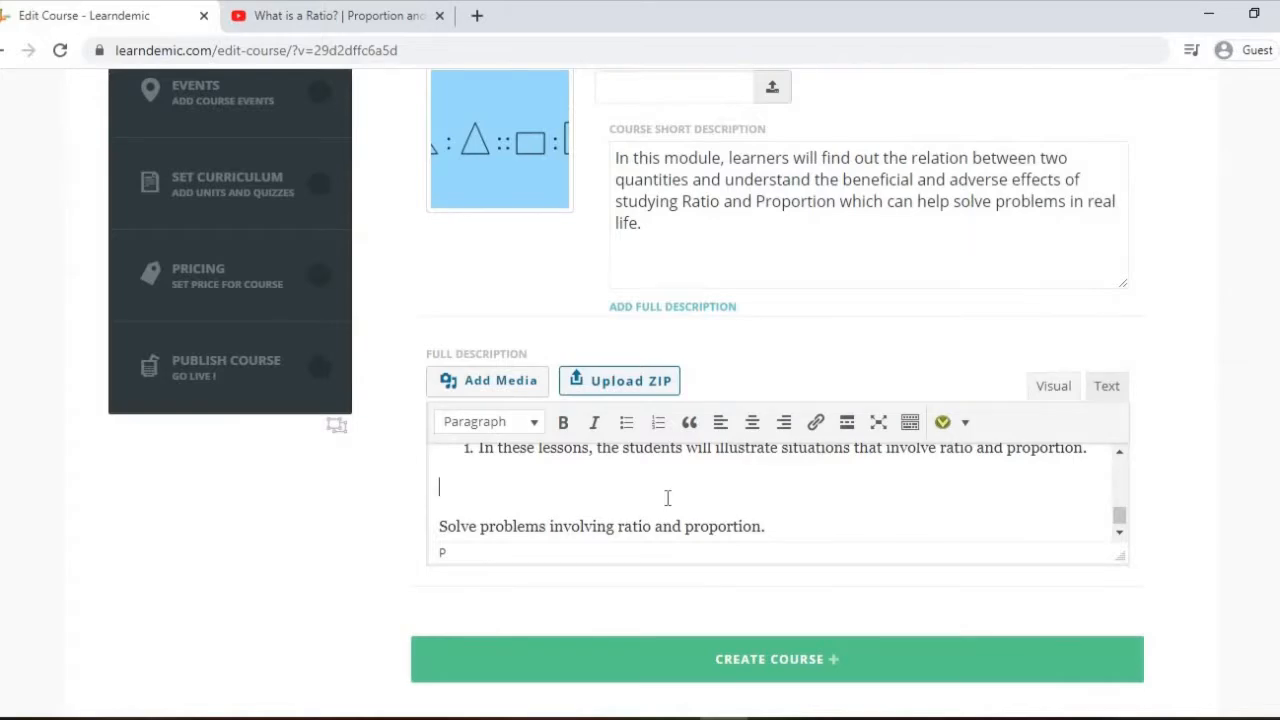
- Remove the empty line before "Solve problems involving ratio and proportion." in the Objectives and enlarge the full description editor
key("BackSpace")
key("Up")
key("Up")
key("Up")
key("Up")
left_click_drag(1119, 556, 1119, 719)
scroll(932, 436, "down", 2)
left_click_drag(1119, 544, 1123, 643)
left_click(521, 338)
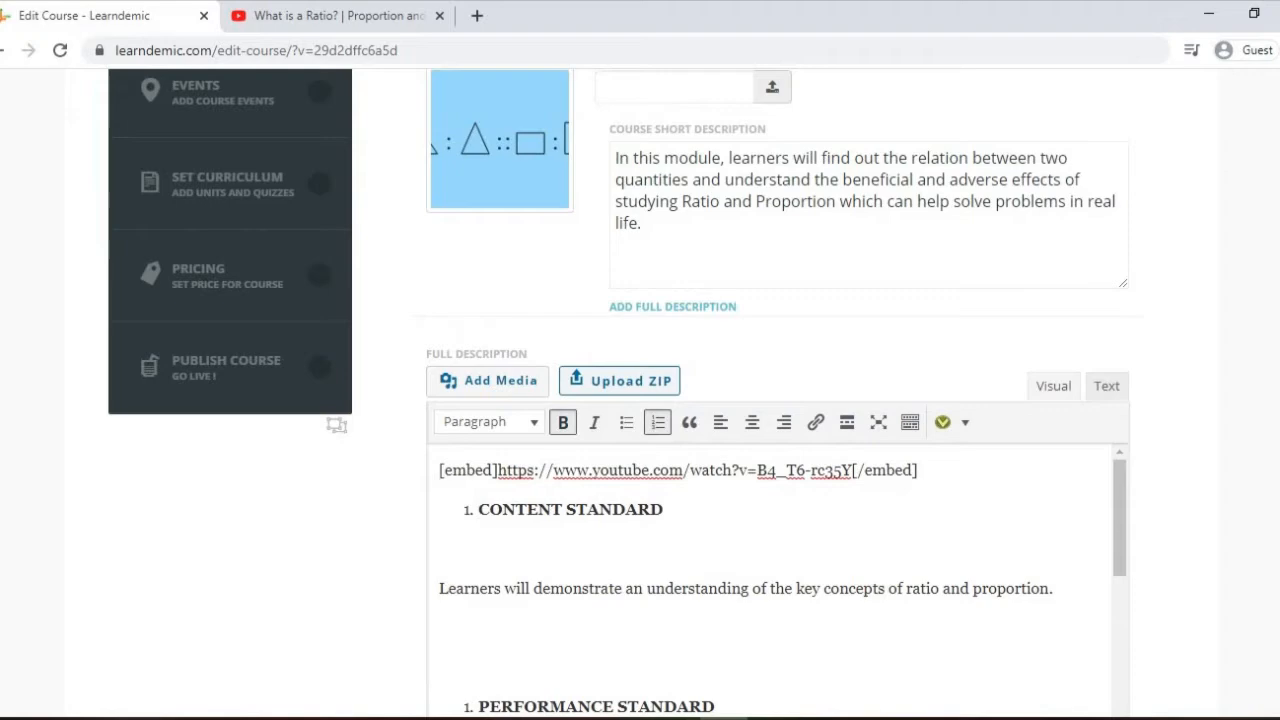
- Add a blank line below the embedded video link and take the CONTENT STANDARD heading out of its numbered list
key("Return")
left_click(486, 507)
key("BackSpace")
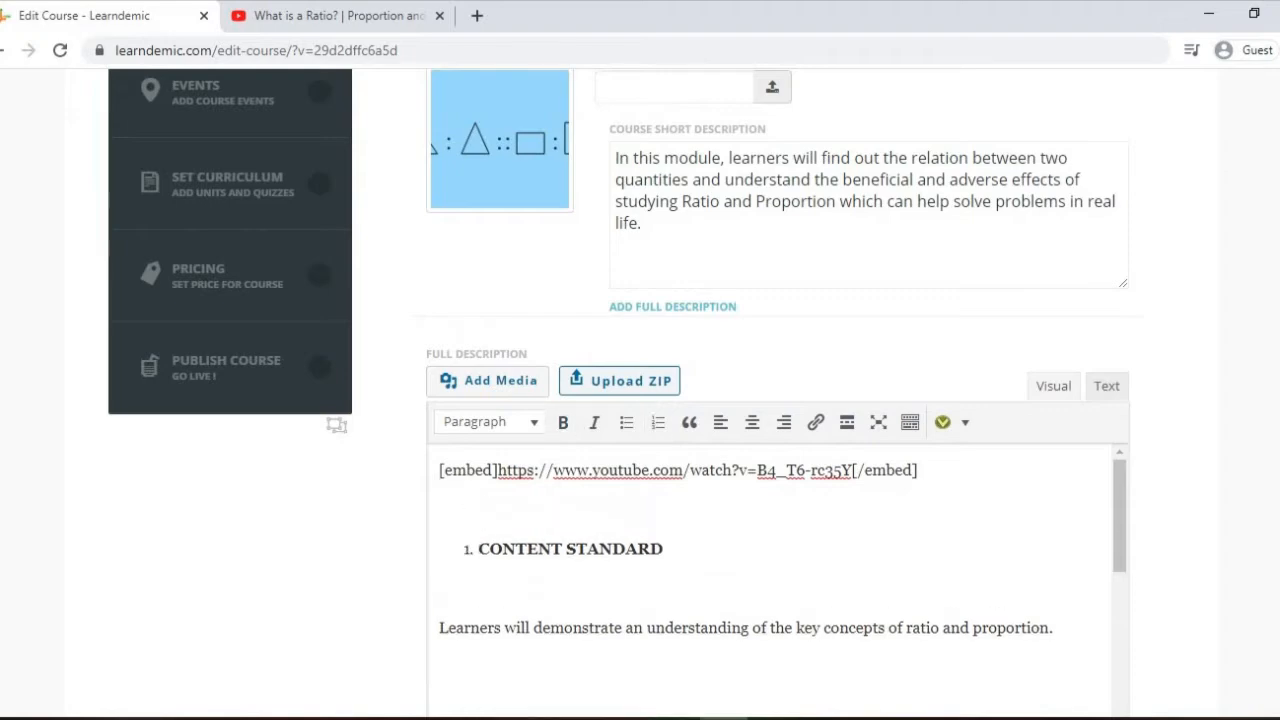
key("Down")
key("BackSpace")
scroll(480, 477, "down", 2)
scroll(491, 509, "down", 4)
- Take the LESSONS AND COVERAGE heading out of the numbered list and remove the empty space beneath it
left_click(479, 589)
key("BackSpace")
key("BackSpace")
type("n")
key("Return")
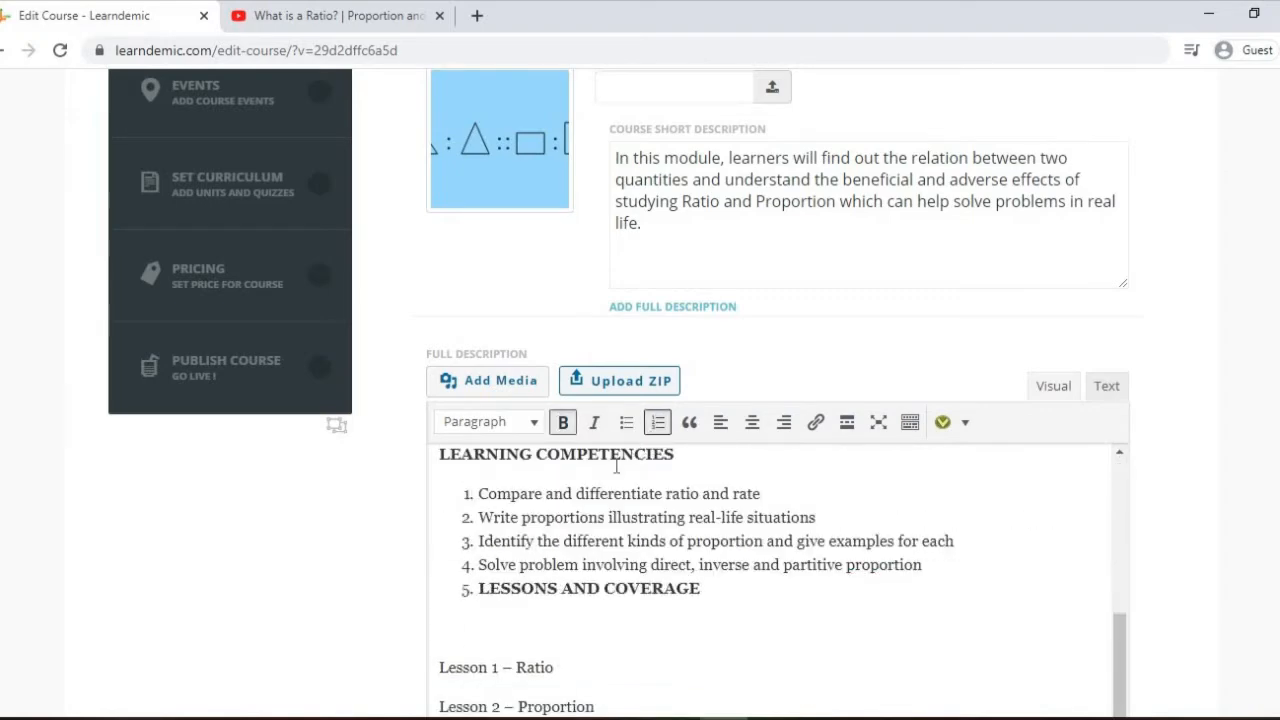
left_click(658, 422)
left_click(499, 652)
key("BackSpace")
- Make "Solve problems involving ratio and proportion." the second numbered item under Objectives
scroll(499, 652, "down", 3)
left_click_drag(1120, 524, 1120, 613)
left_click(790, 575)
left_click(658, 127)
- Create the new course with the entered details and confirm its creation
scroll(777, 624, "down", 1)
left_click(776, 620)
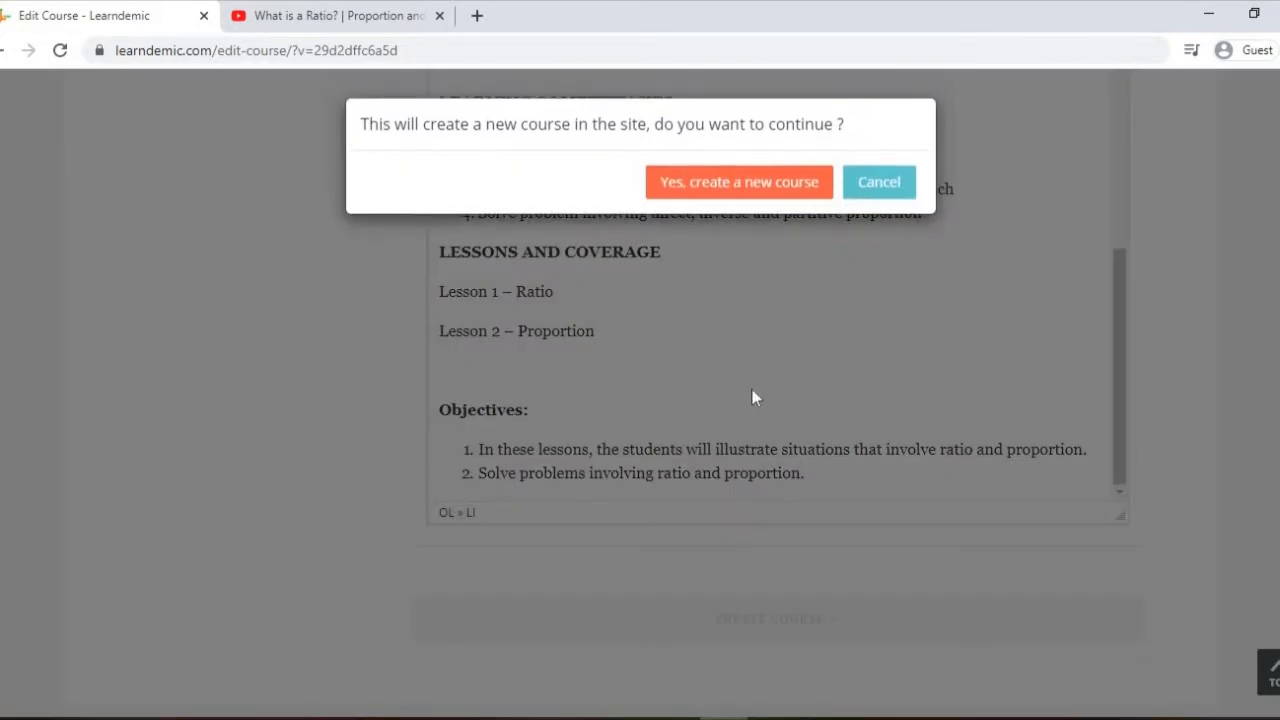
left_click(712, 187)
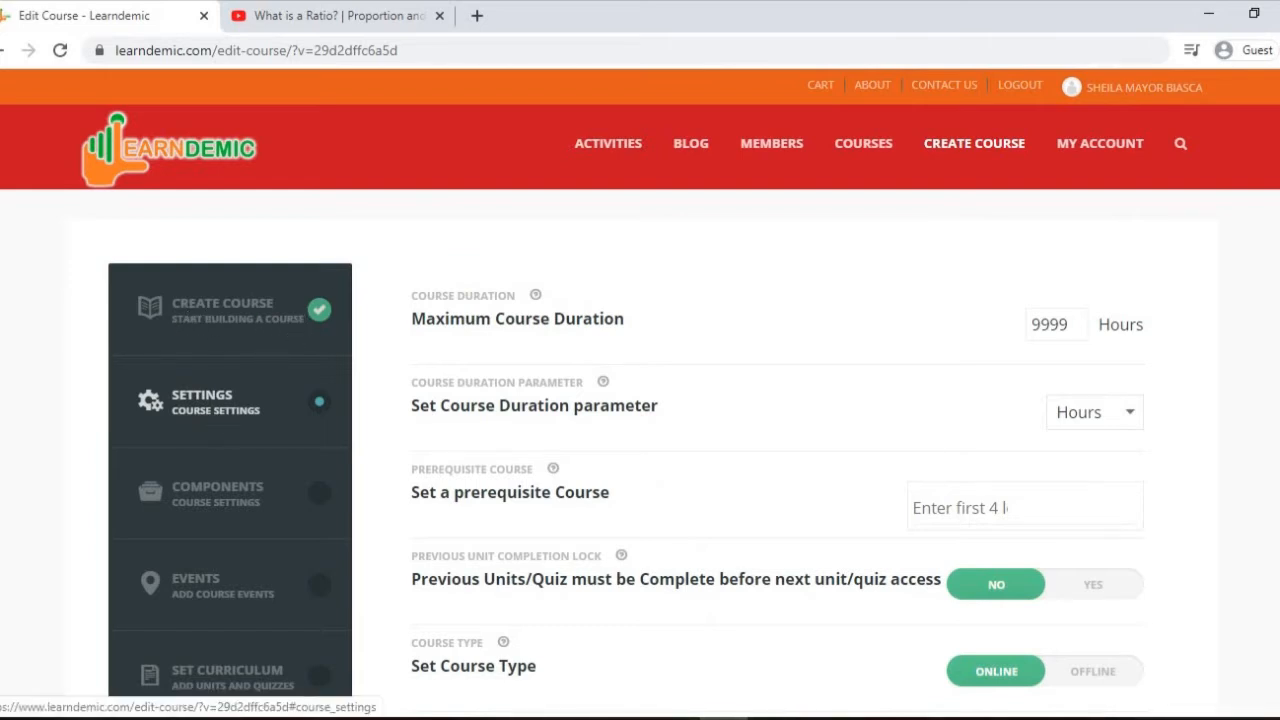
- Check the course duration help and available time units, and set the maximum course duration to 2 hours
scroll(370, 283, "down", 1)
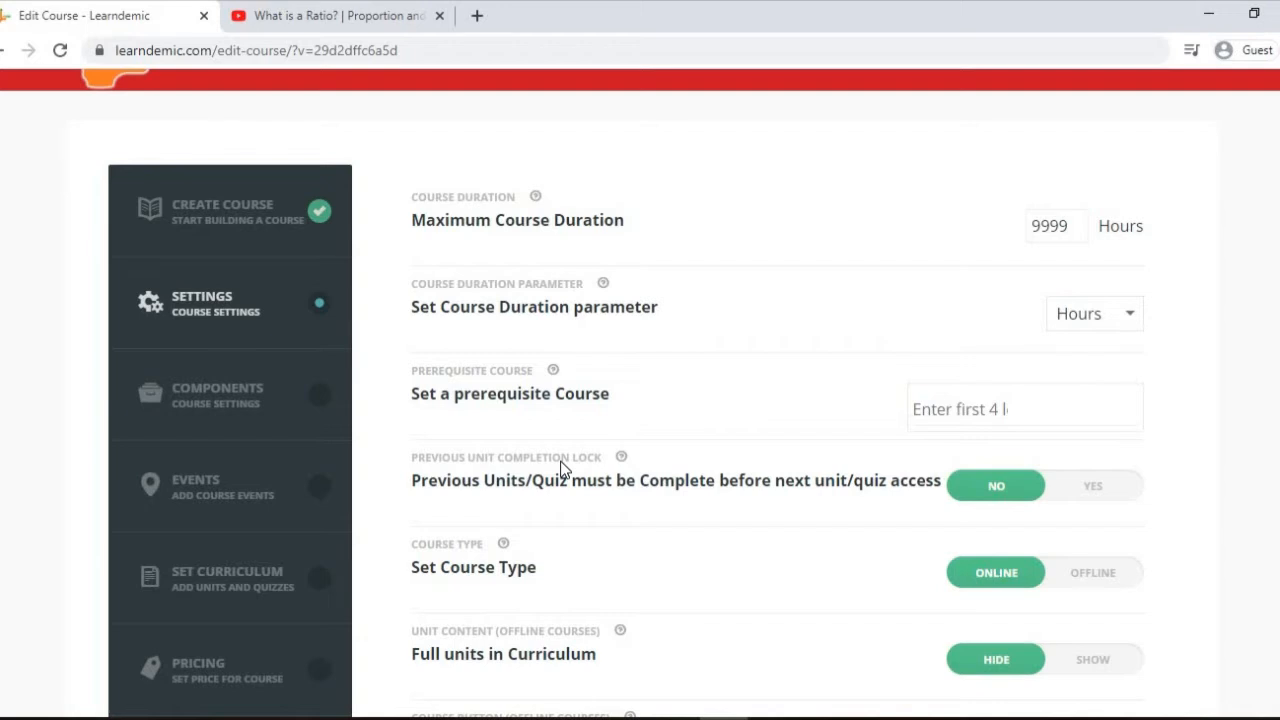
left_click_drag(426, 220, 600, 220)
mouse_move(535, 196)
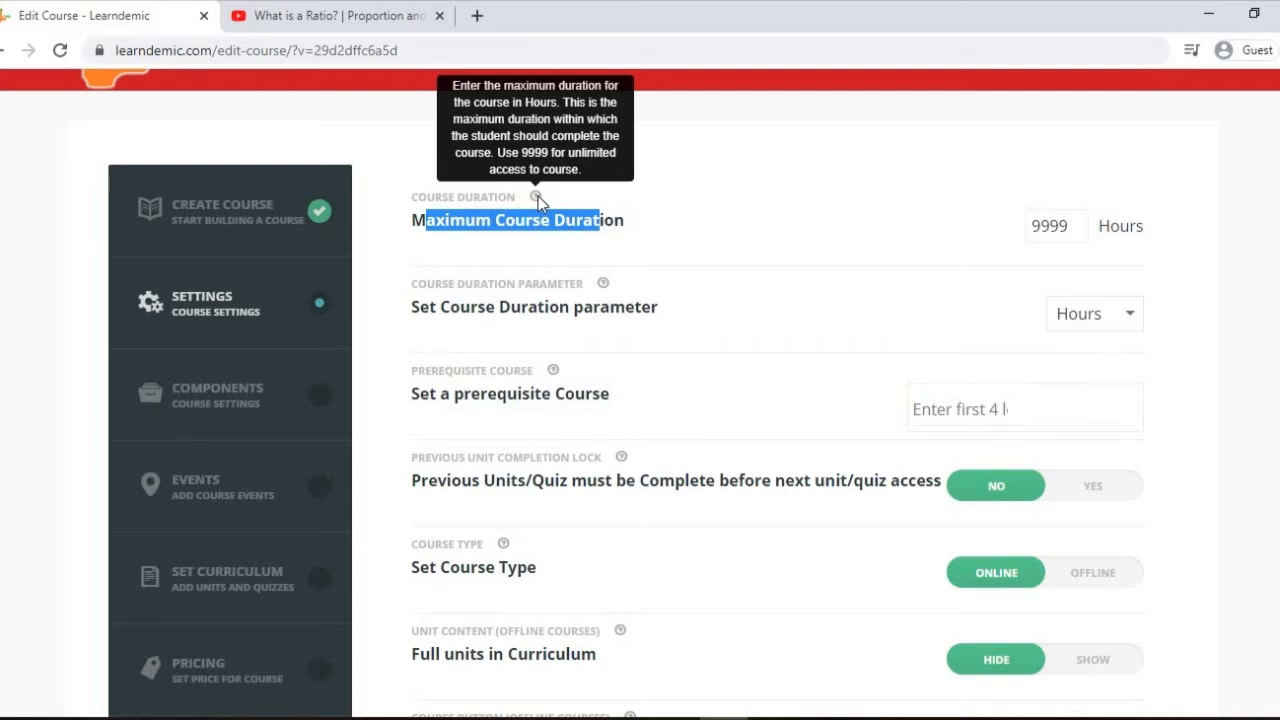
left_click(1094, 313)
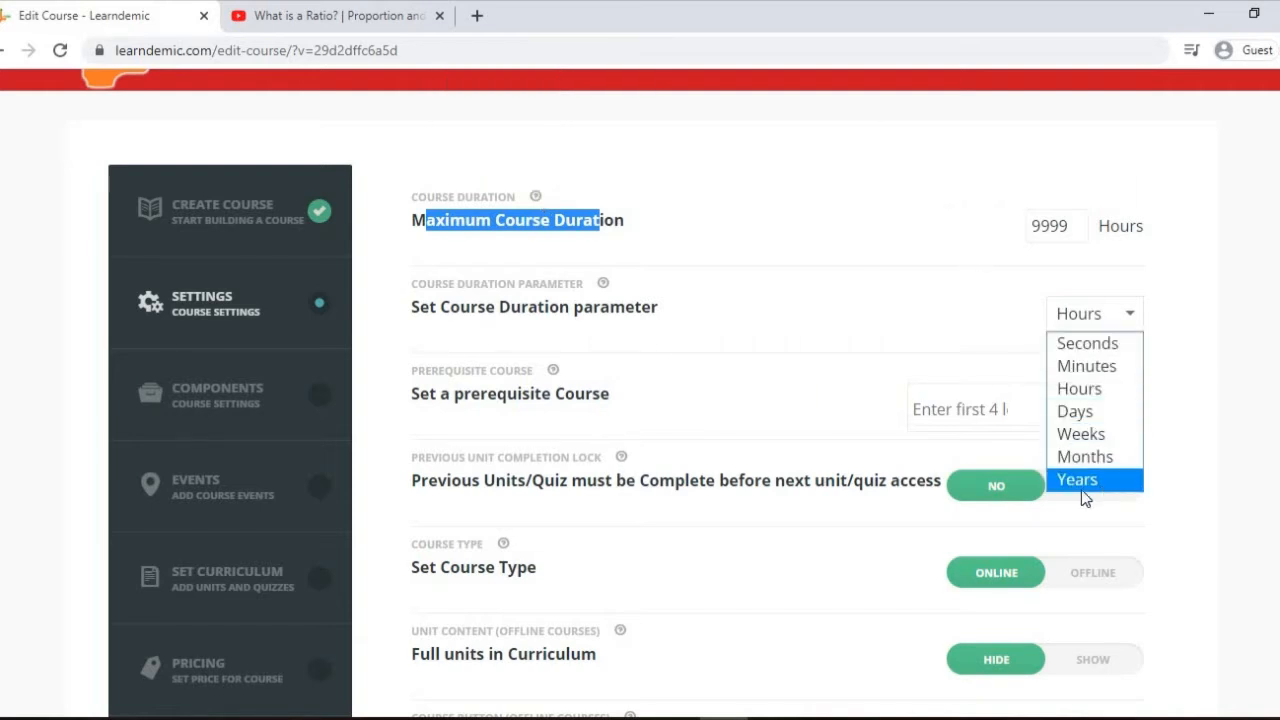
left_click(550, 220)
mouse_move(535, 199)
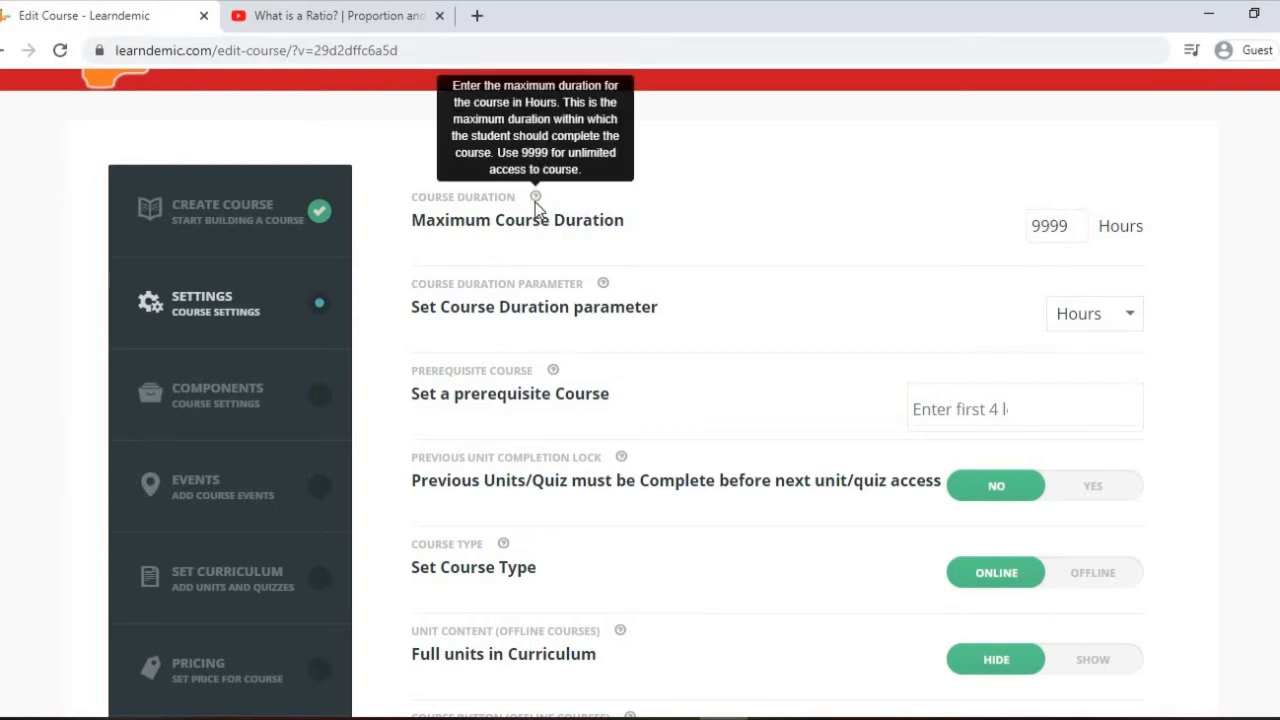
left_click_drag(1066, 226, 1010, 226)
type("2")
- Review the prerequisite course, previous unit completion lock, course type, full units in curriculum and course button settings
left_click_drag(524, 401, 556, 396)
left_click(552, 371)
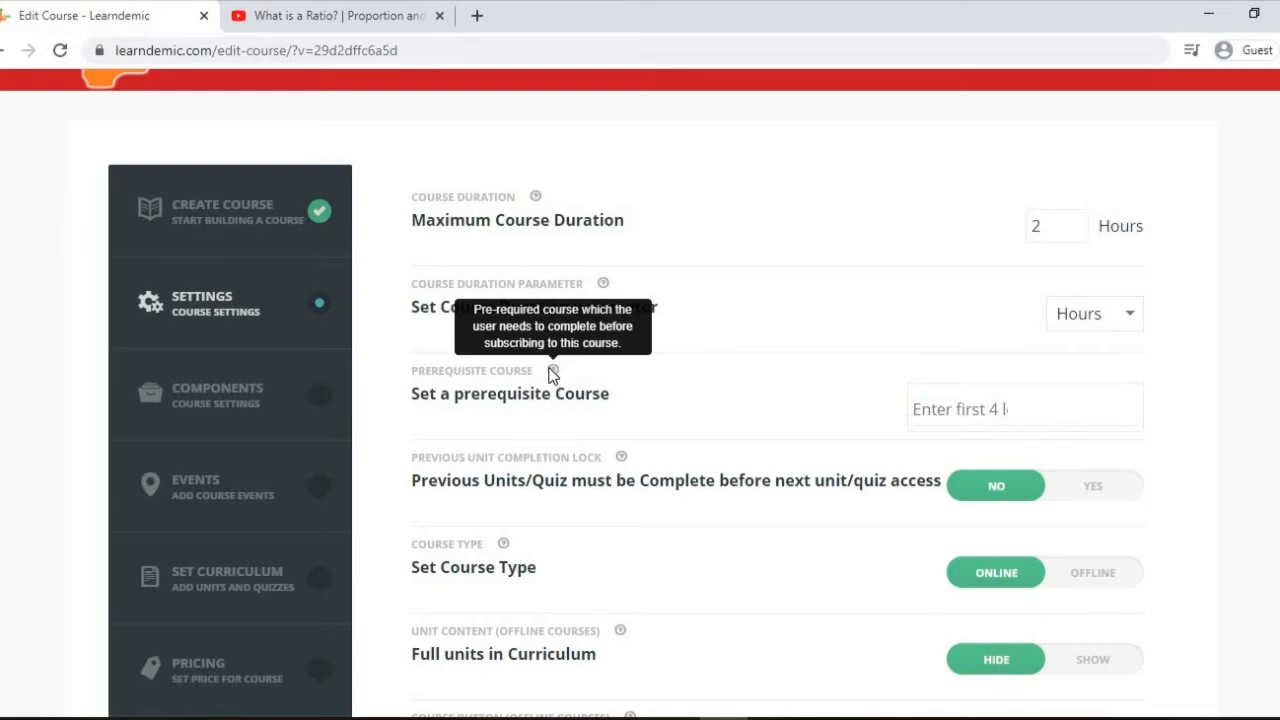
scroll(550, 390, "down", 1)
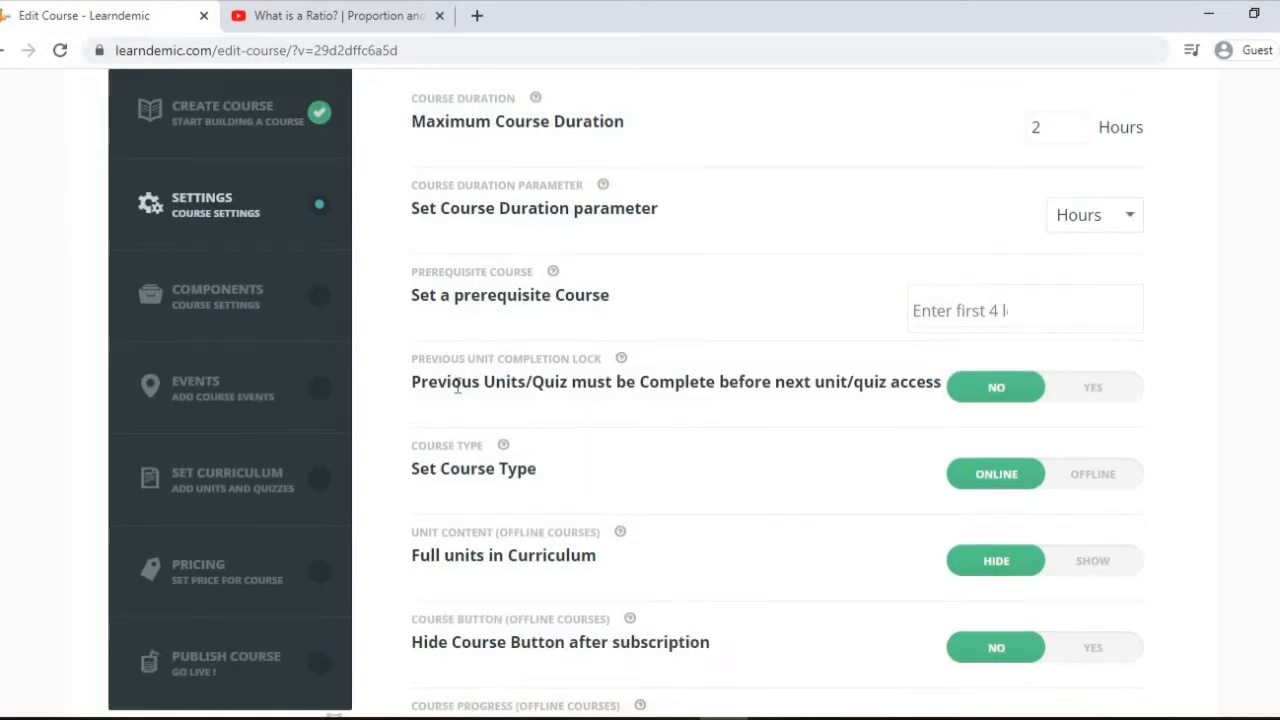
left_click_drag(447, 381, 775, 382)
scroll(642, 385, "down", 1)
left_click_drag(509, 371, 428, 371)
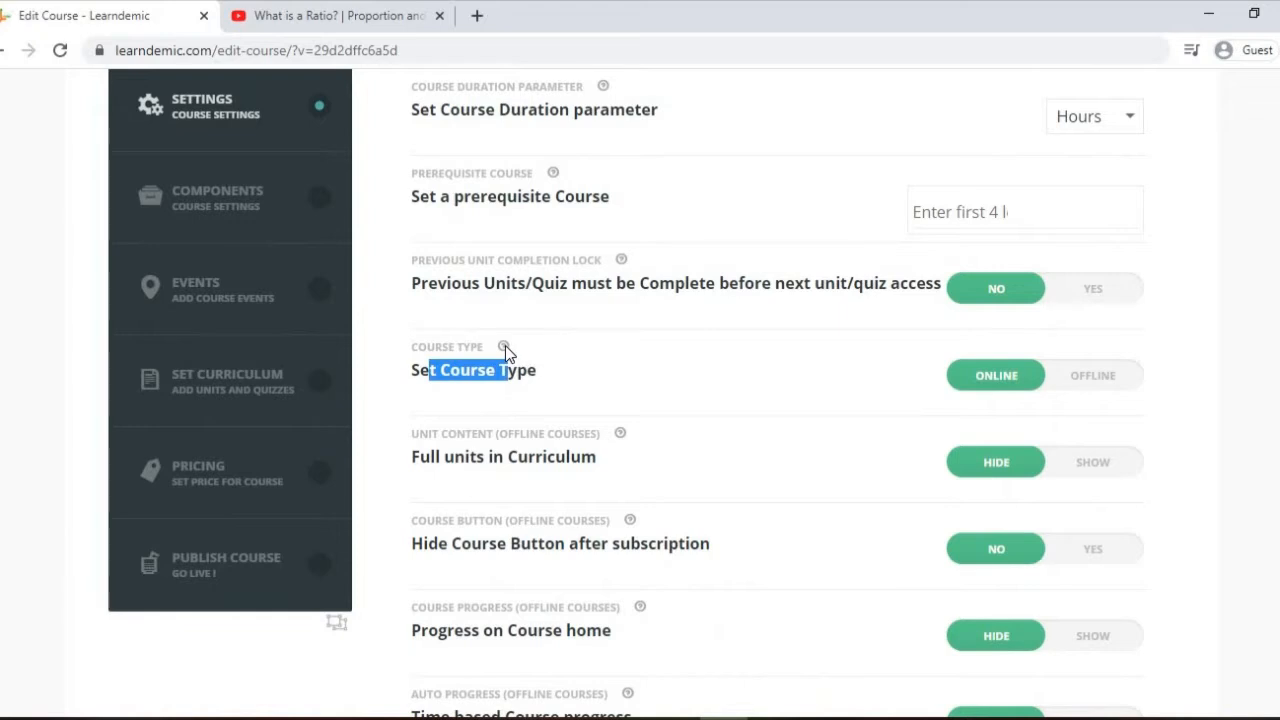
left_click(494, 371)
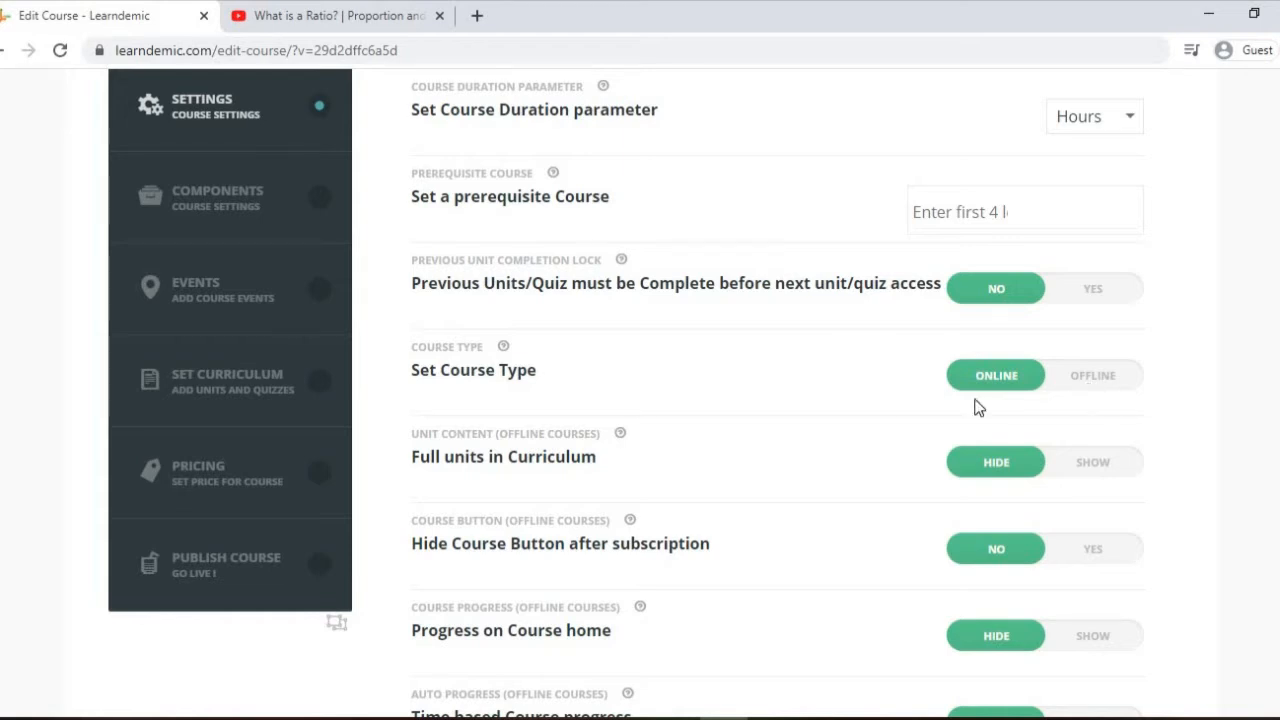
scroll(517, 389, "down", 2)
left_click_drag(420, 259, 613, 259)
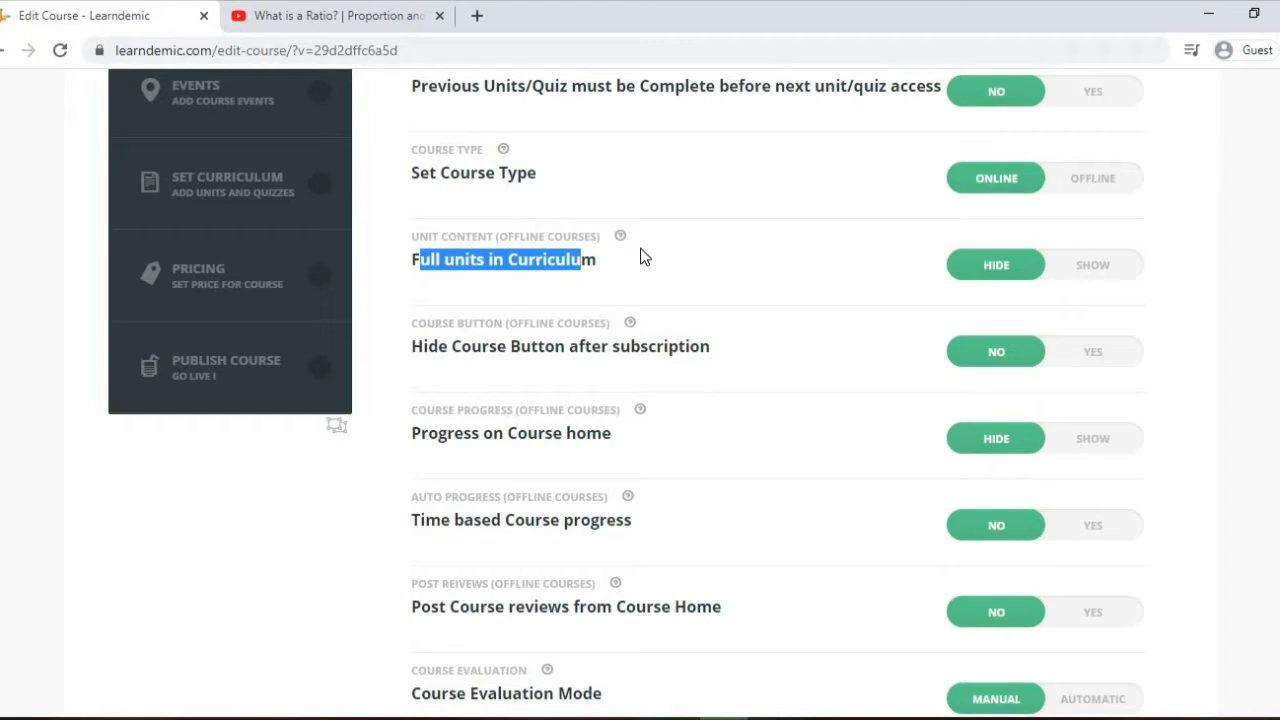
left_click_drag(645, 261, 440, 258)
left_click(678, 263)
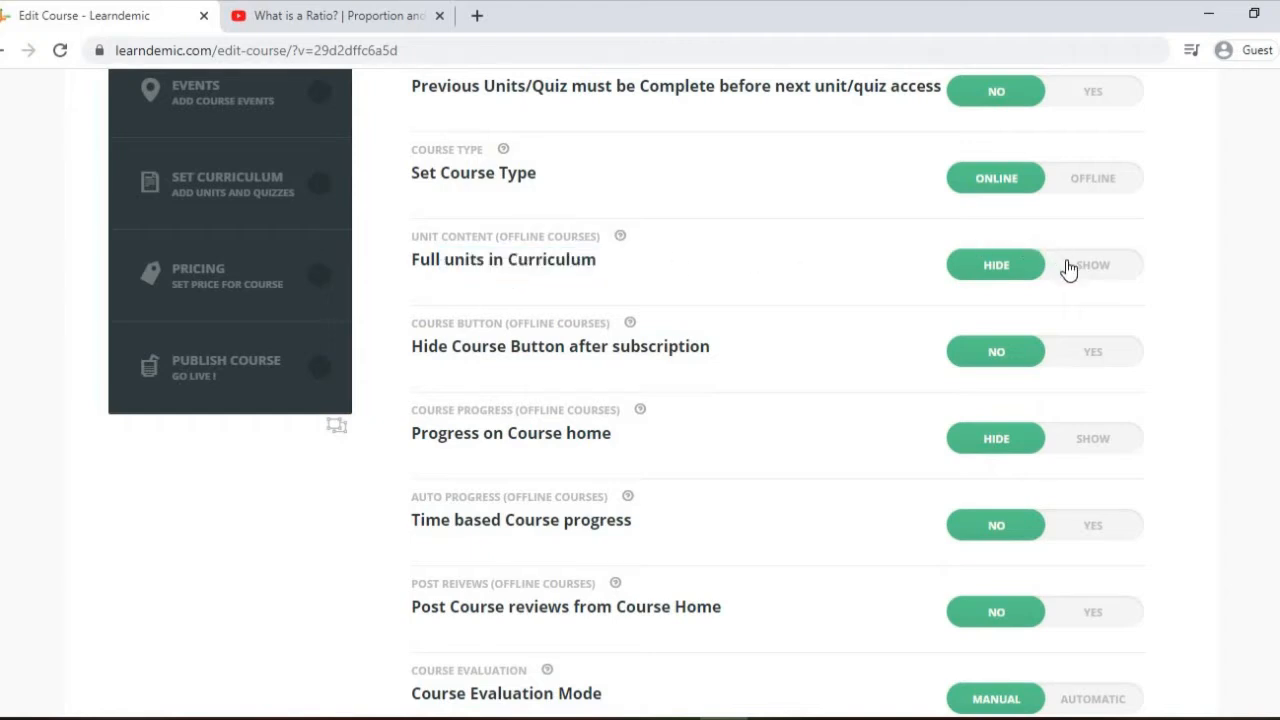
scroll(1071, 274, "down", 1)
left_click_drag(566, 336, 624, 322)
left_click(622, 342)
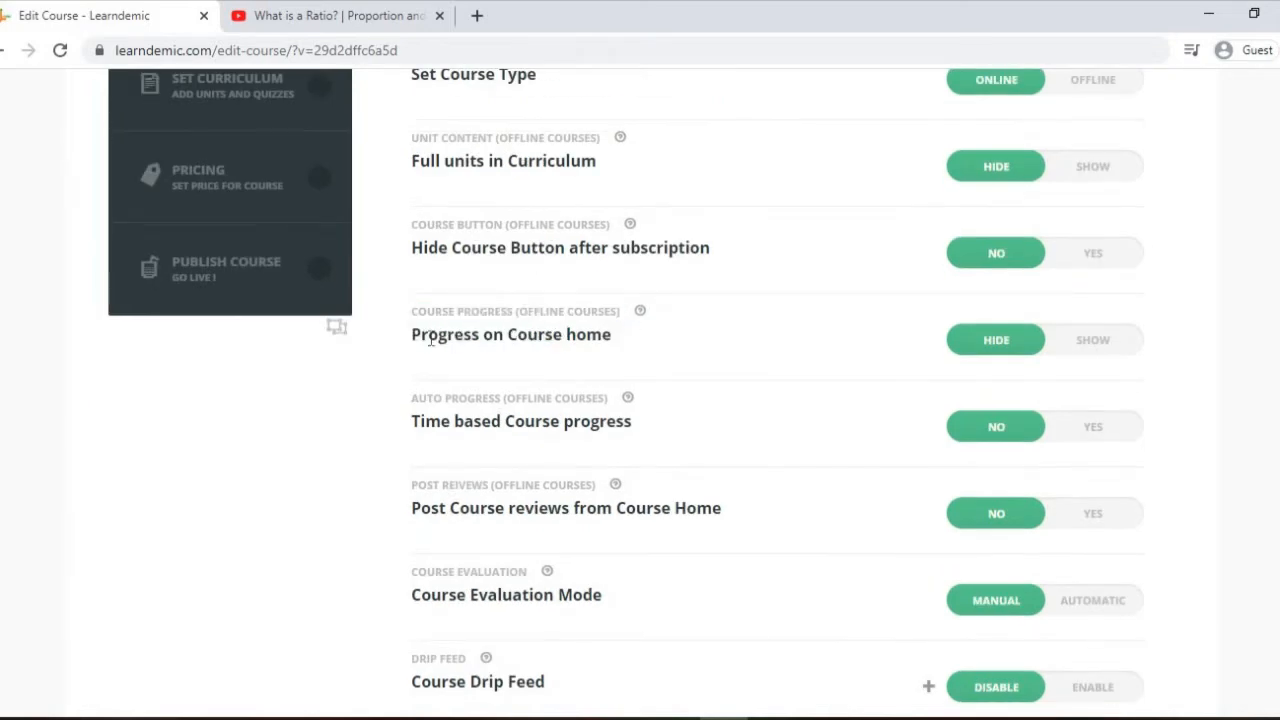
- Set Progress on Course home to Show and Time based Course progress to Yes
left_click_drag(411, 336, 636, 342)
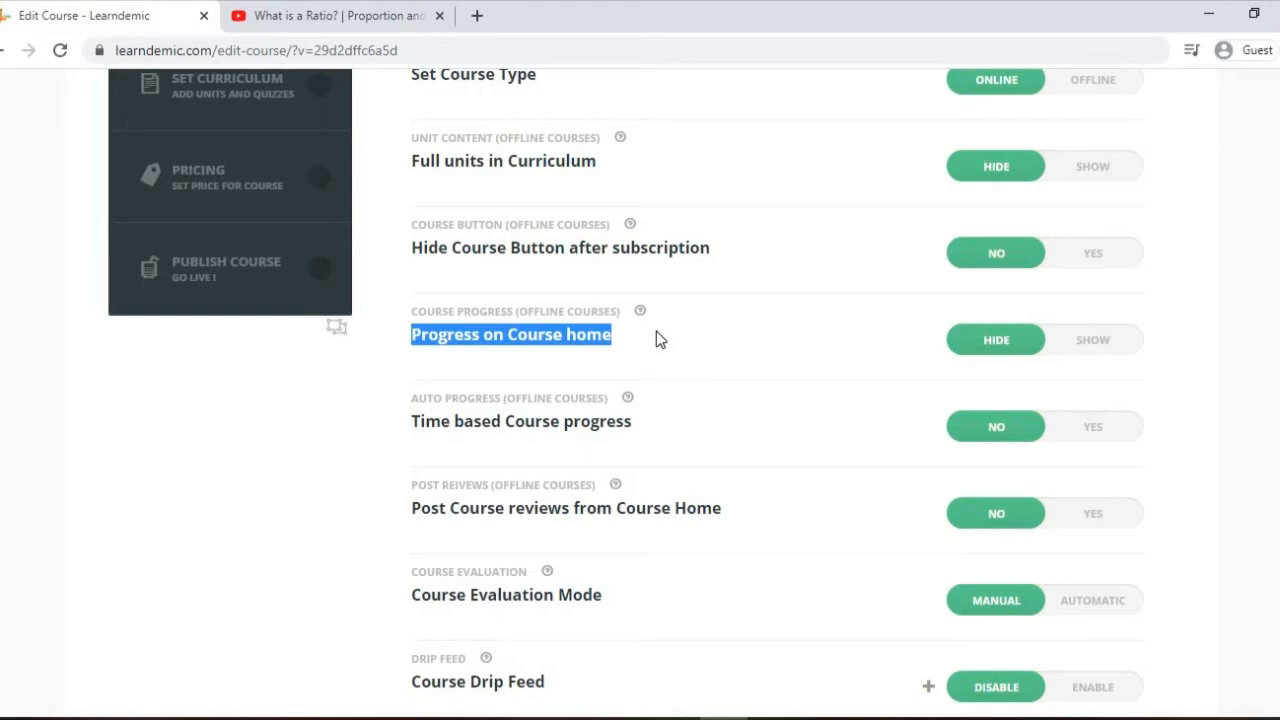
left_click(1097, 346)
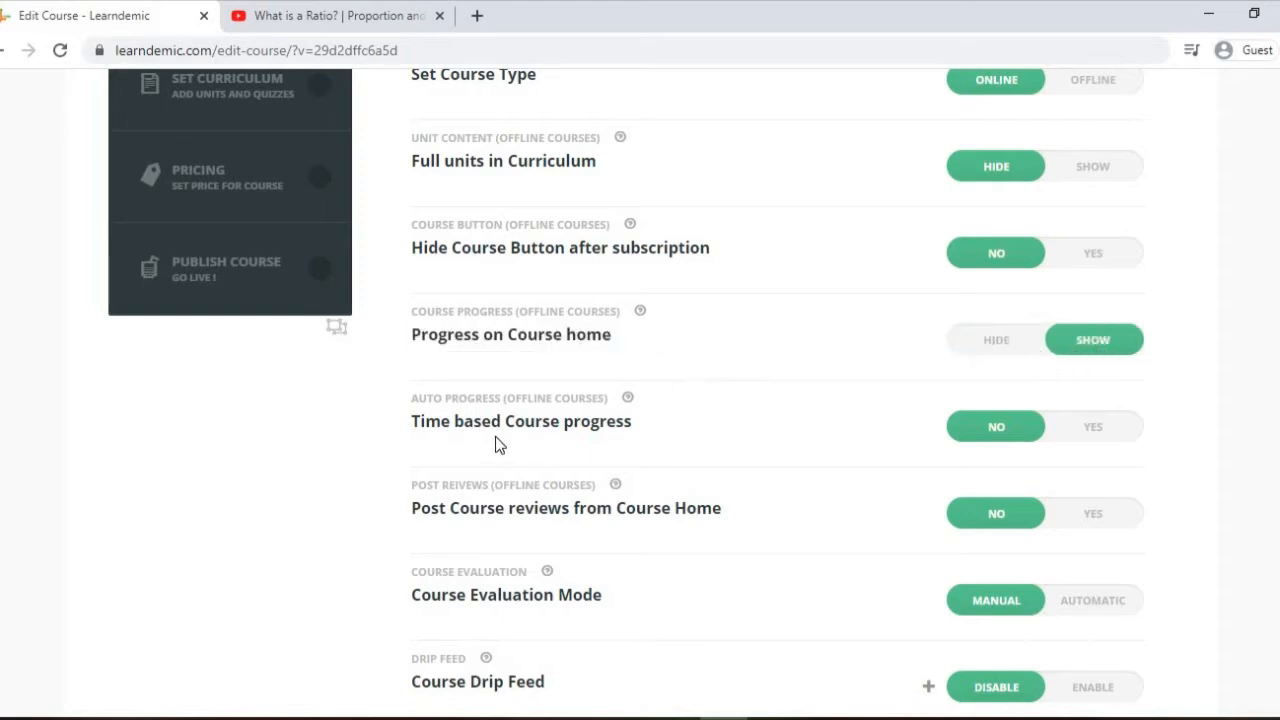
left_click_drag(415, 422, 644, 432)
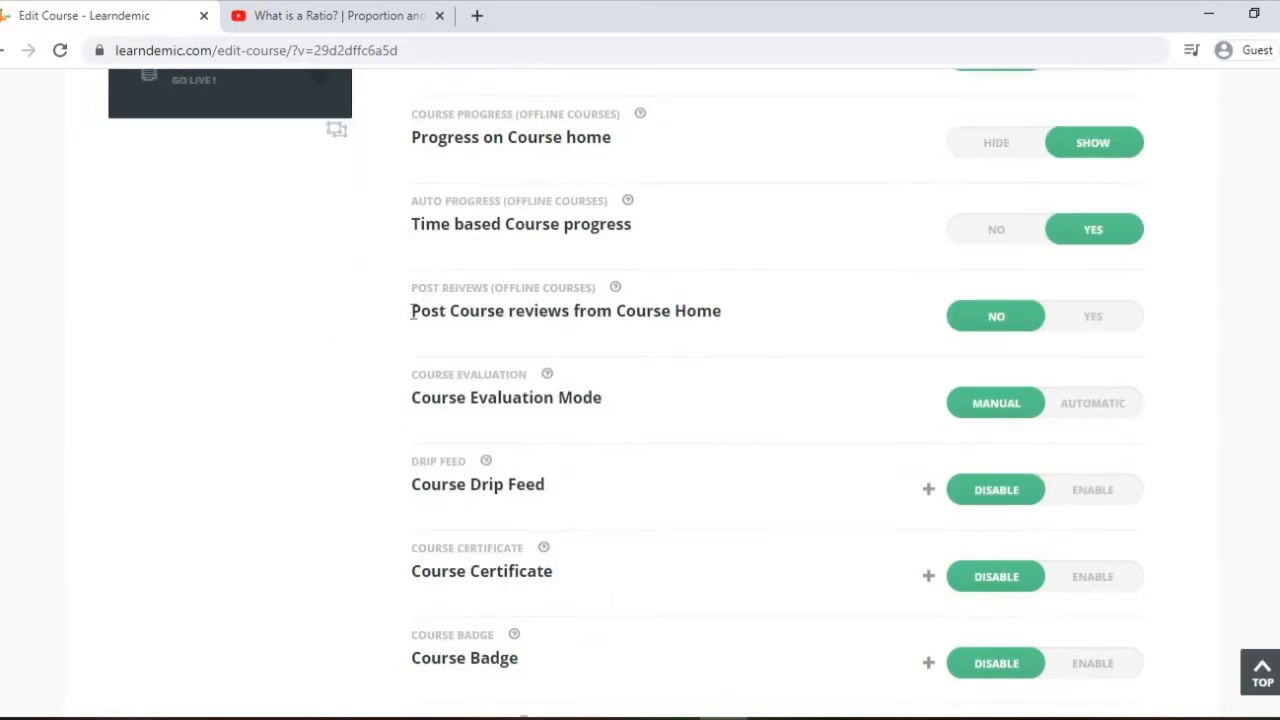
- Review the Post Course reviews setting and set the Course Evaluation Mode to Automatic
left_click_drag(412, 310, 760, 320)
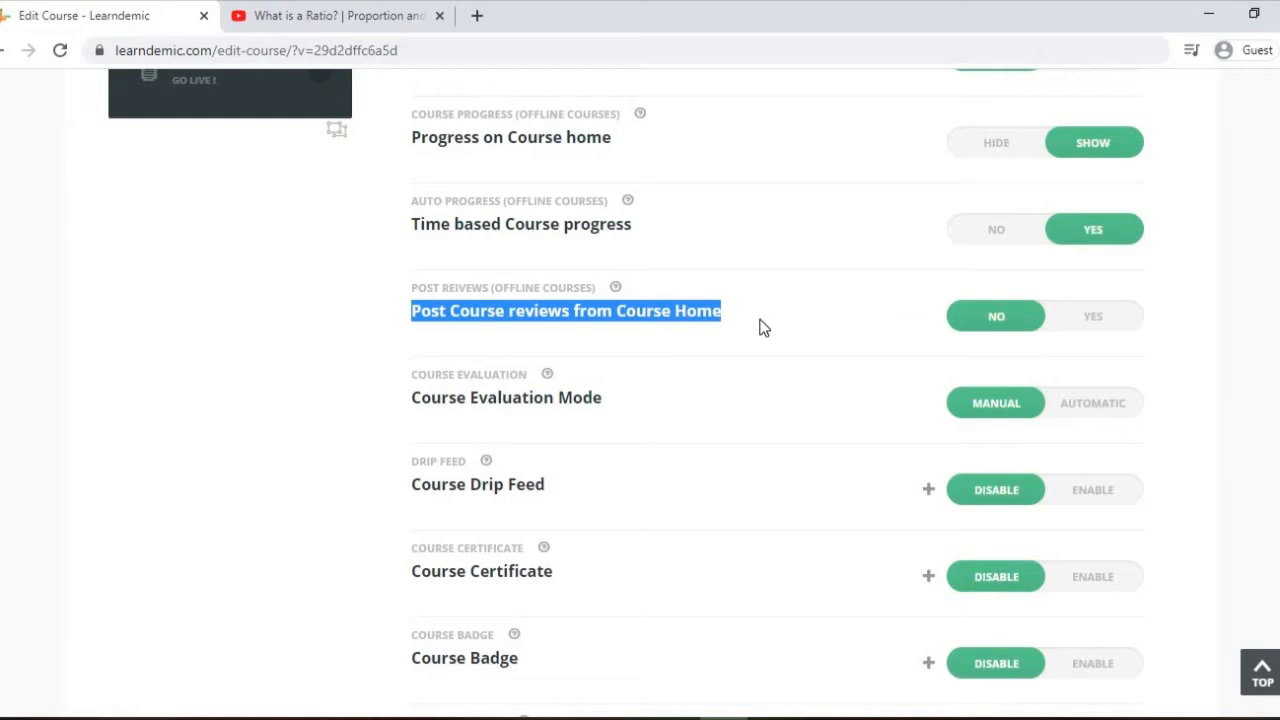
left_click_drag(612, 311, 457, 317)
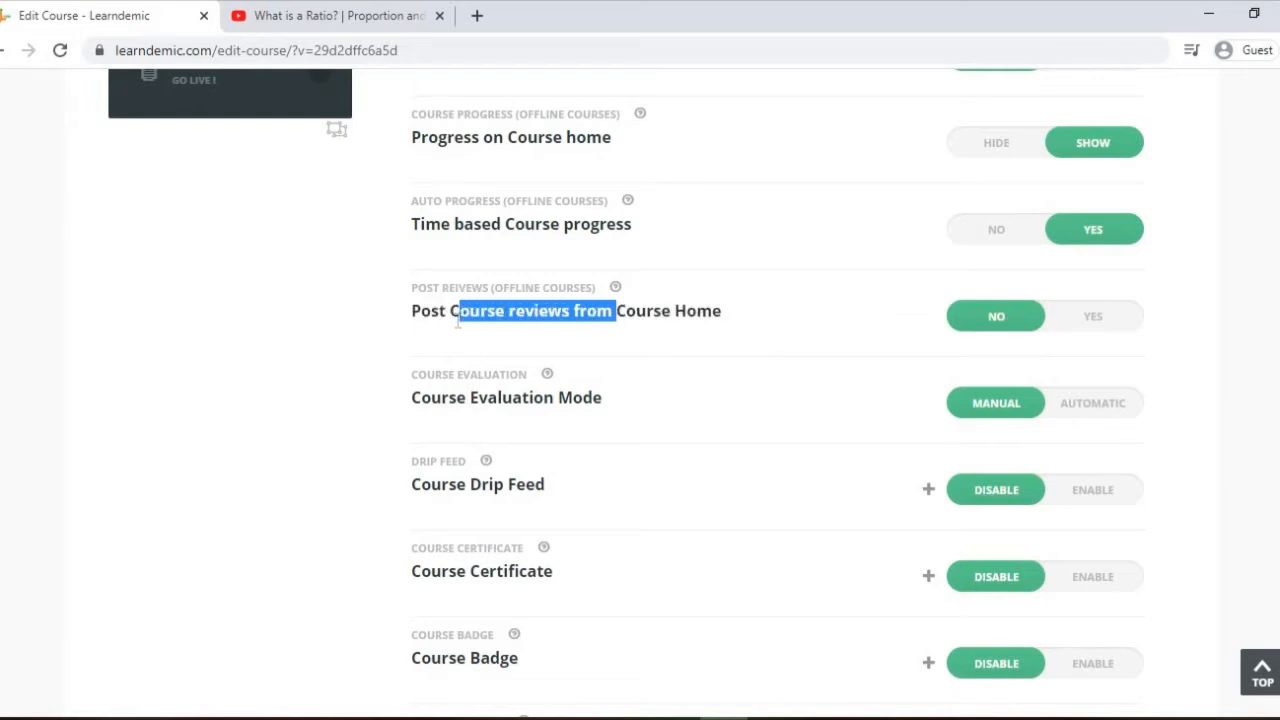
left_click(760, 318)
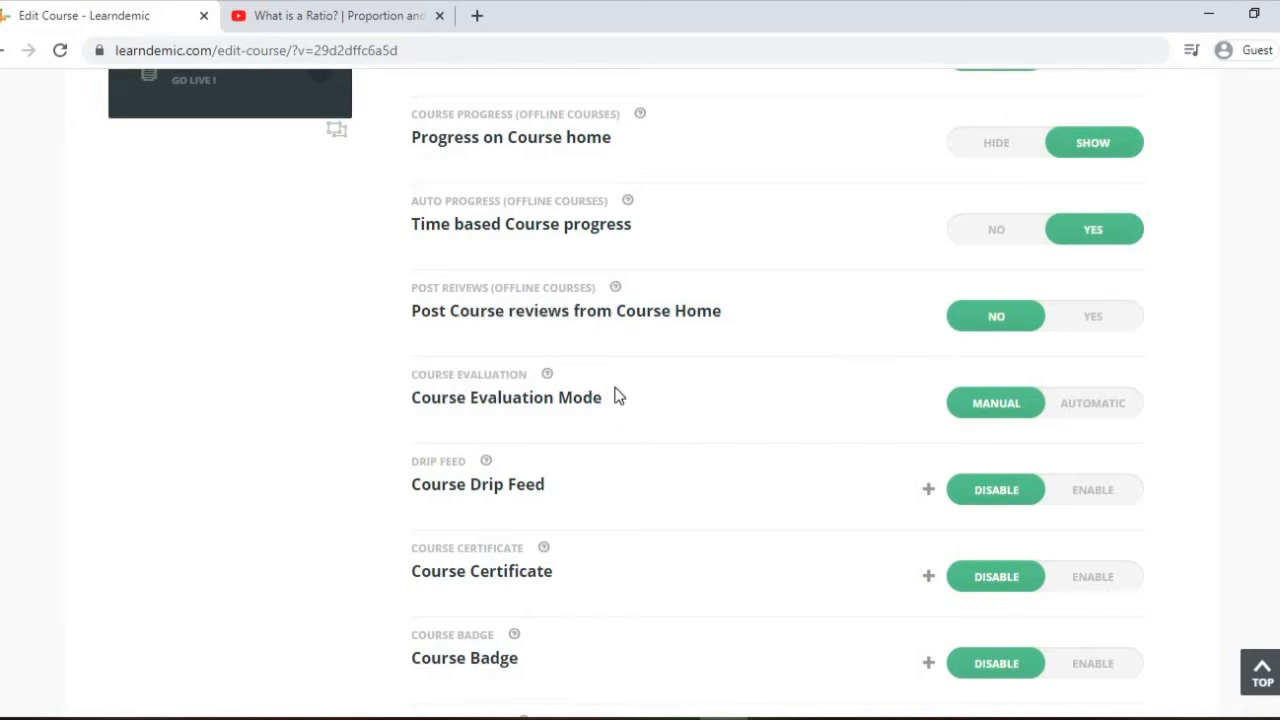
triple_click(546, 397)
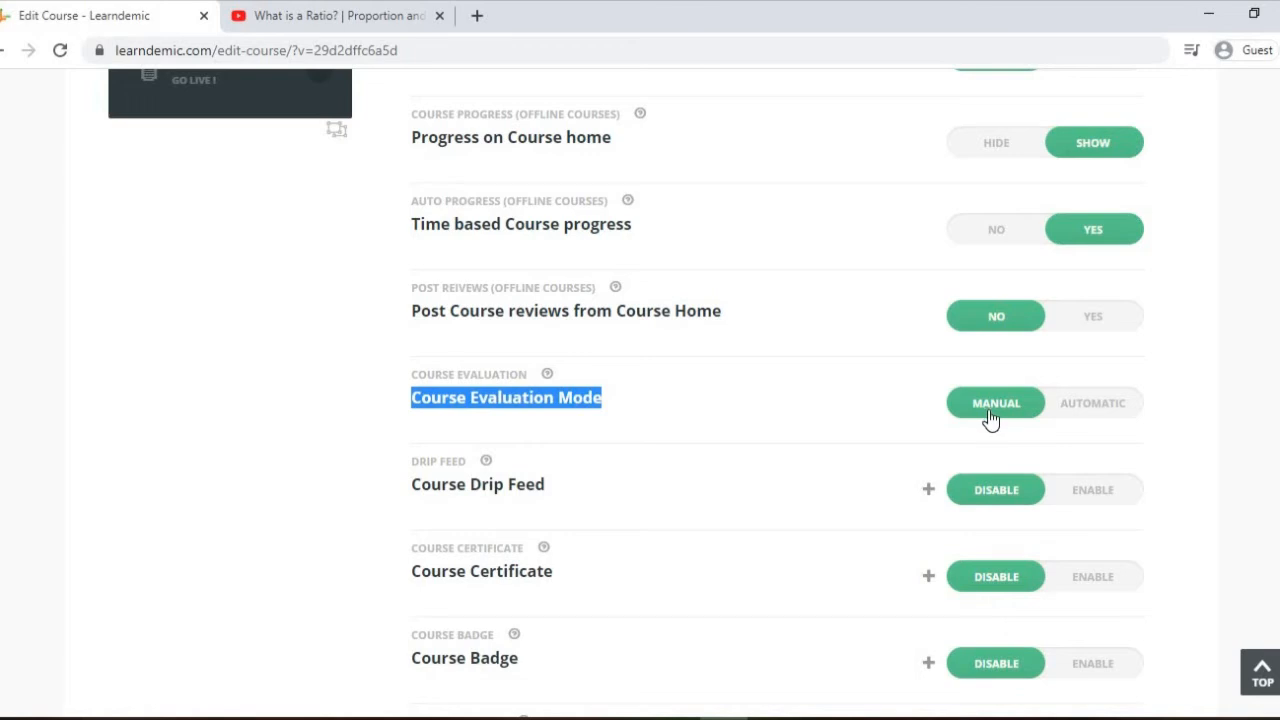
left_click(1113, 418)
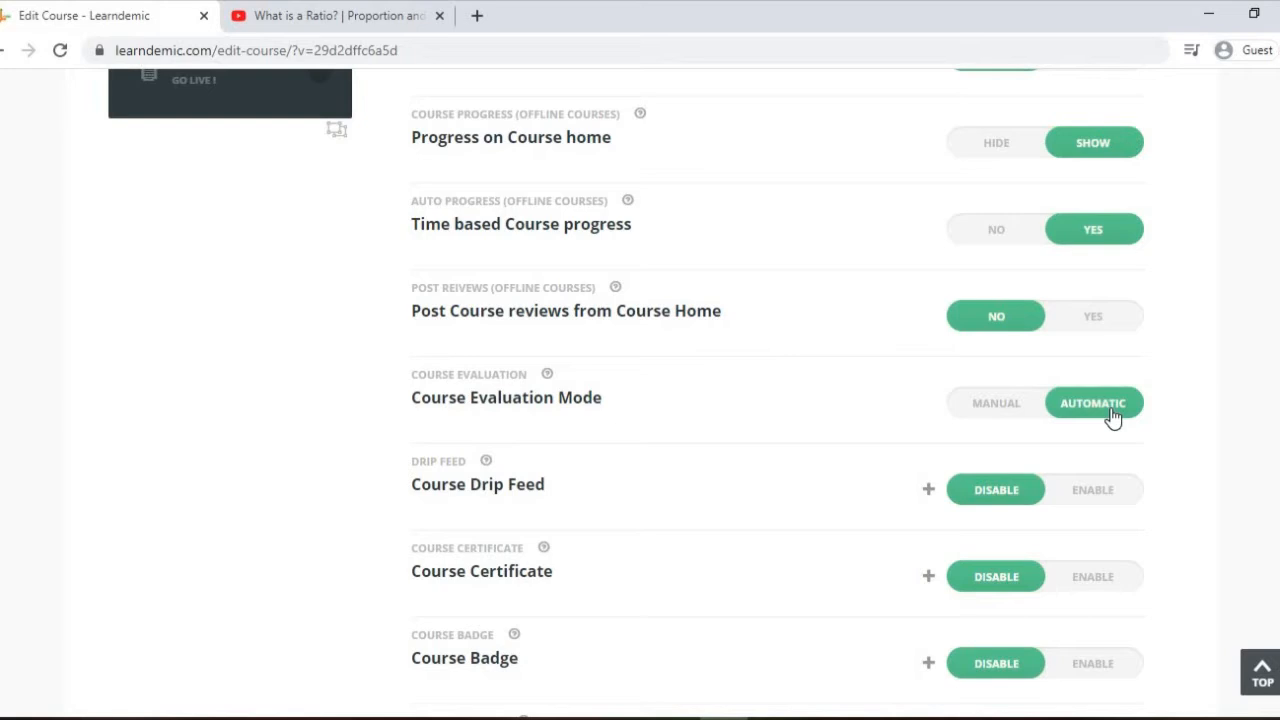
- Check the explanation of Course Drip Feed and enable the Course Certificate
scroll(403, 469, "down", 2)
left_click_drag(547, 288, 411, 288)
left_click(452, 266)
mouse_move(485, 266)
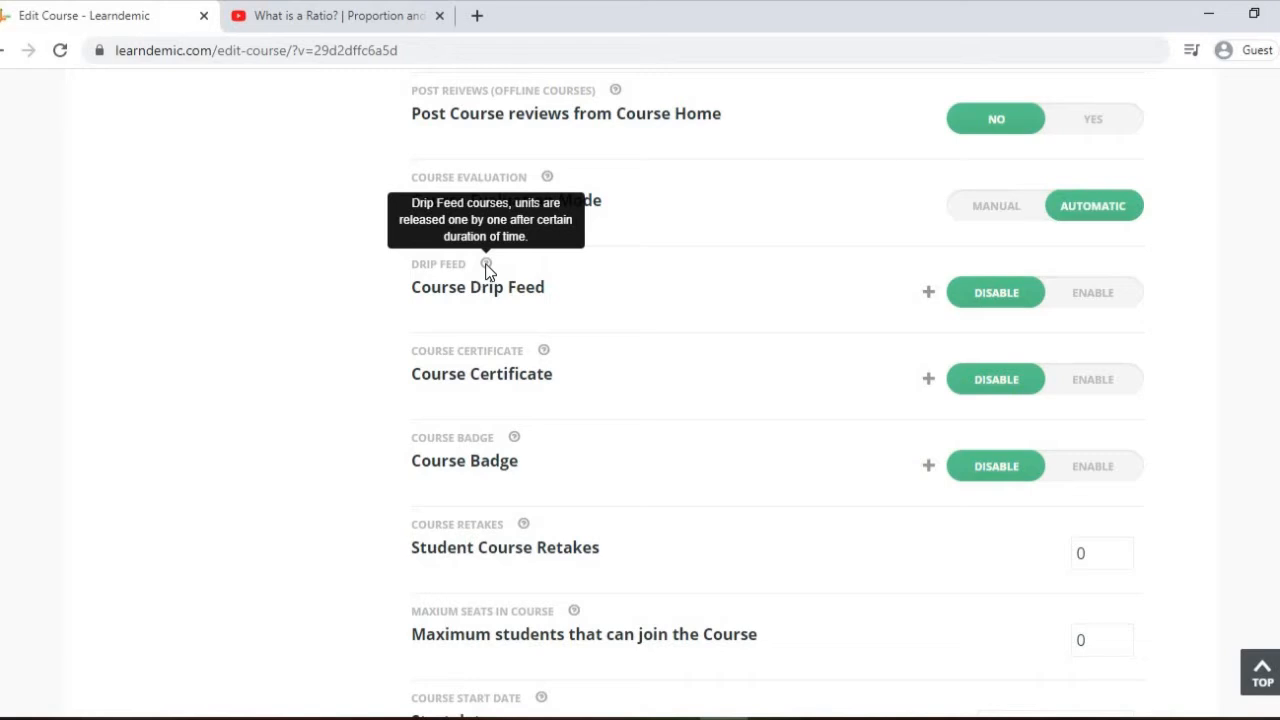
left_click_drag(529, 320, 593, 369)
left_click(593, 369)
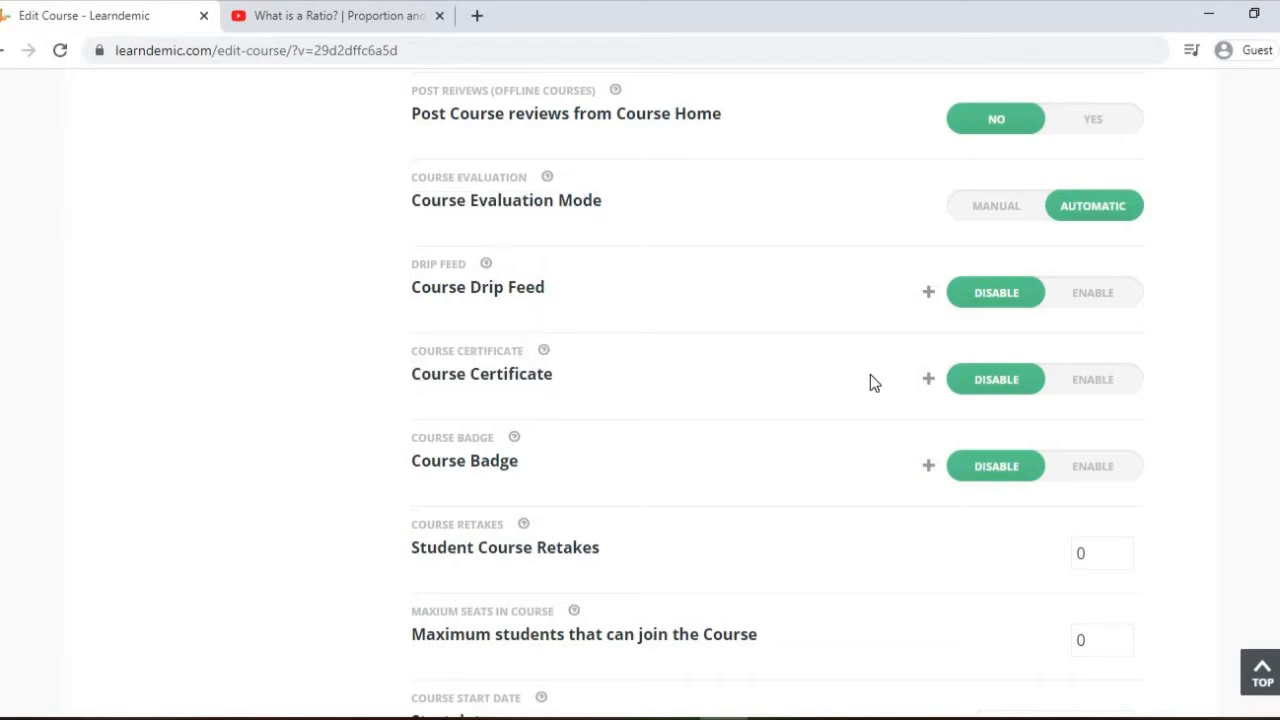
left_click(1078, 390)
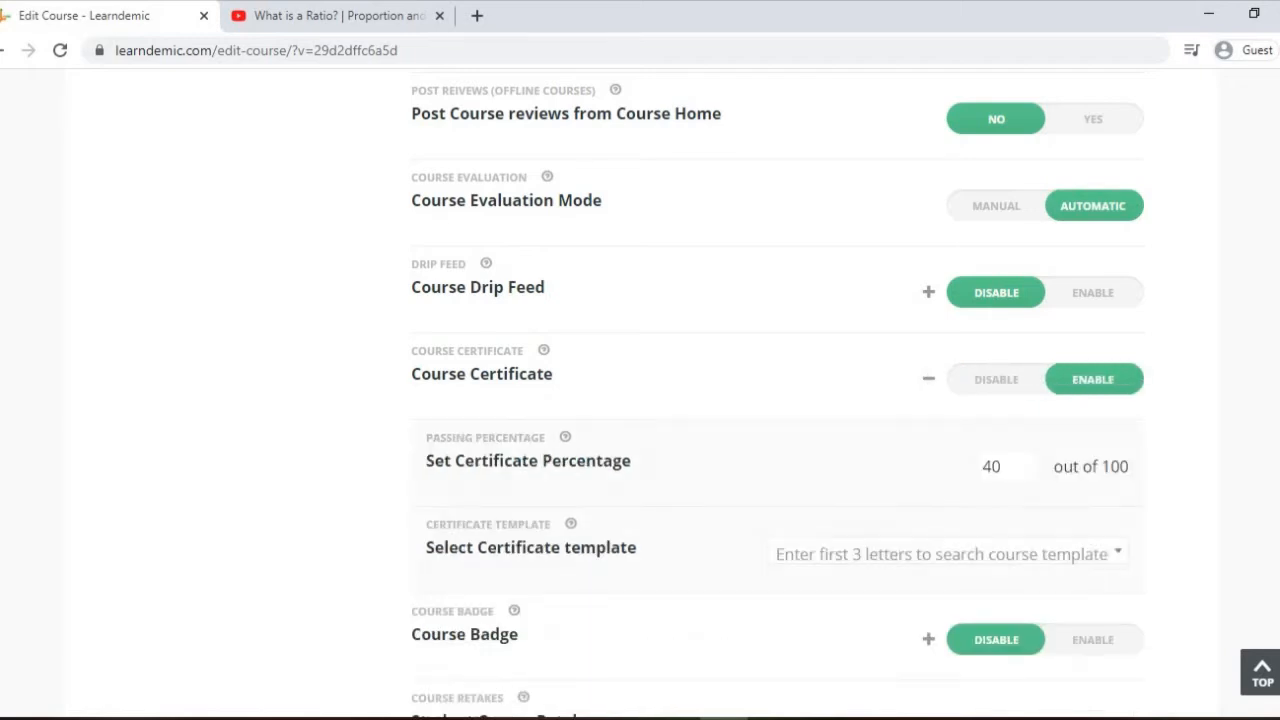
left_click(997, 390)
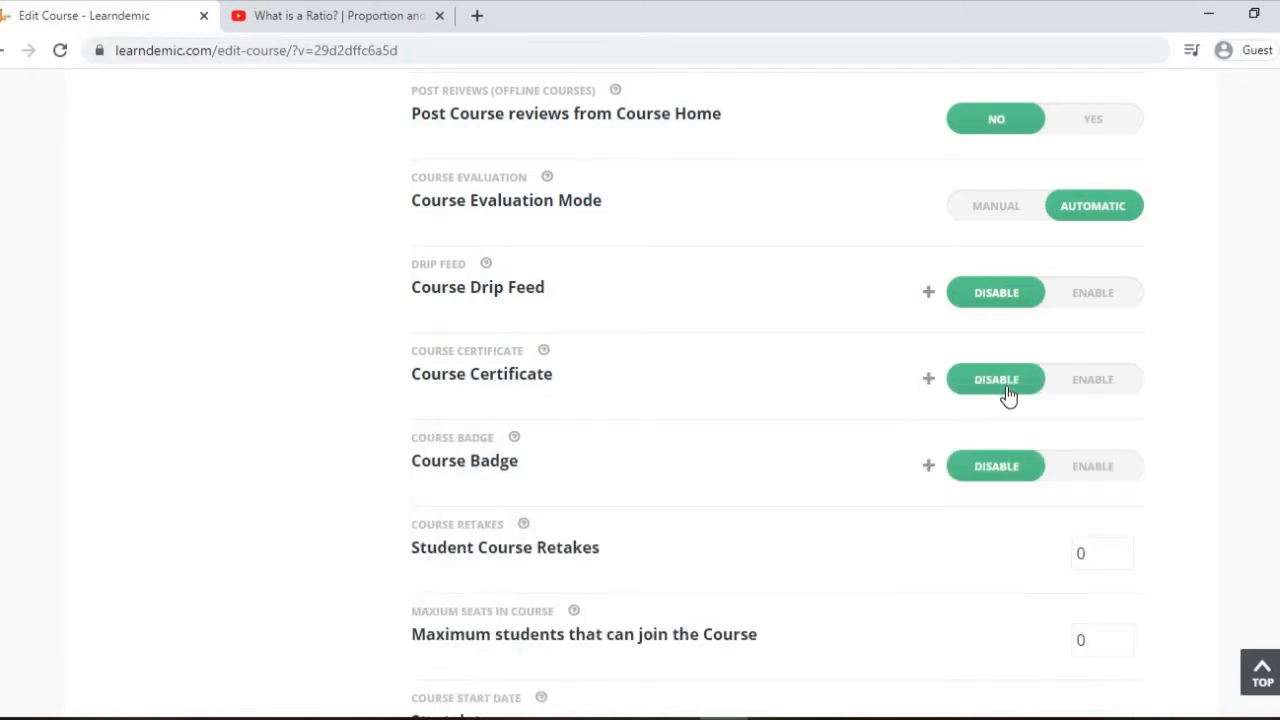
left_click(1112, 388)
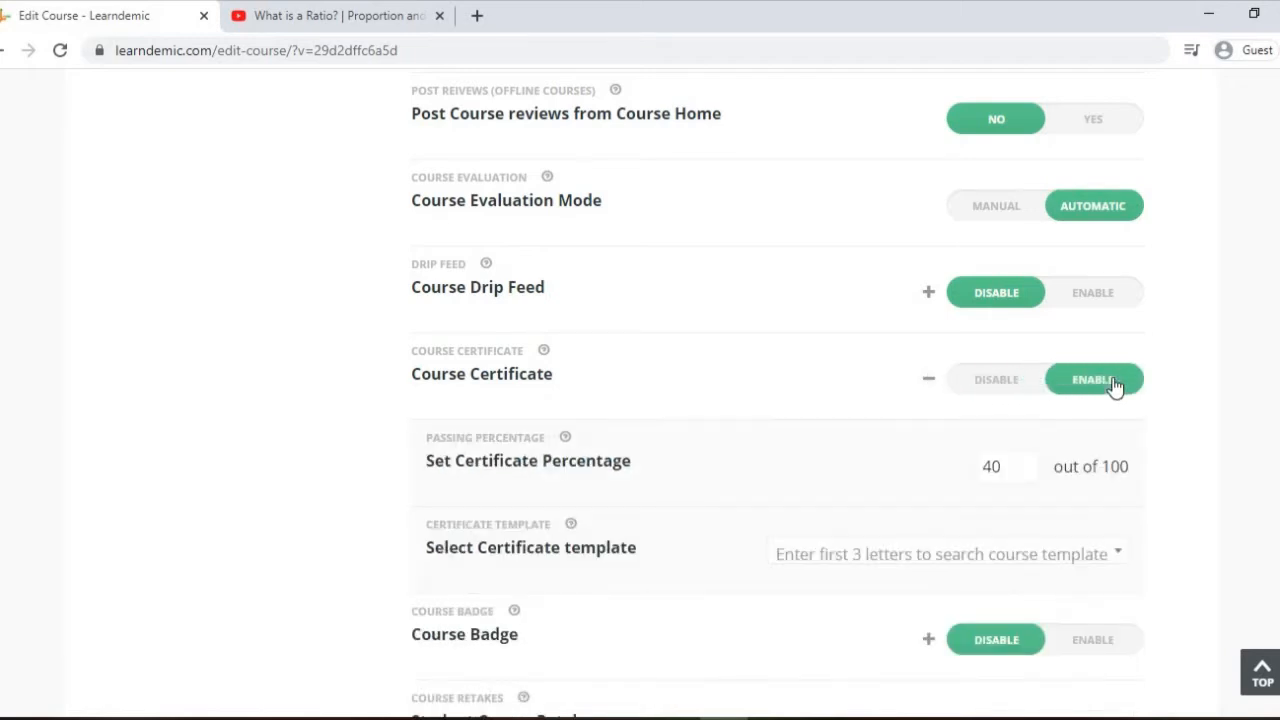
- Set the certificate passing percentage to 75 out of 100
left_click_drag(456, 462, 530, 463)
left_click_drag(1002, 467, 924, 437)
type("5")
key("BackSpace")
type("70")
key("BackSpace")
type("5")
- Enable the Course Badge and set the excellence badge percentage to 85 out of 100
scroll(690, 471, "down", 2)
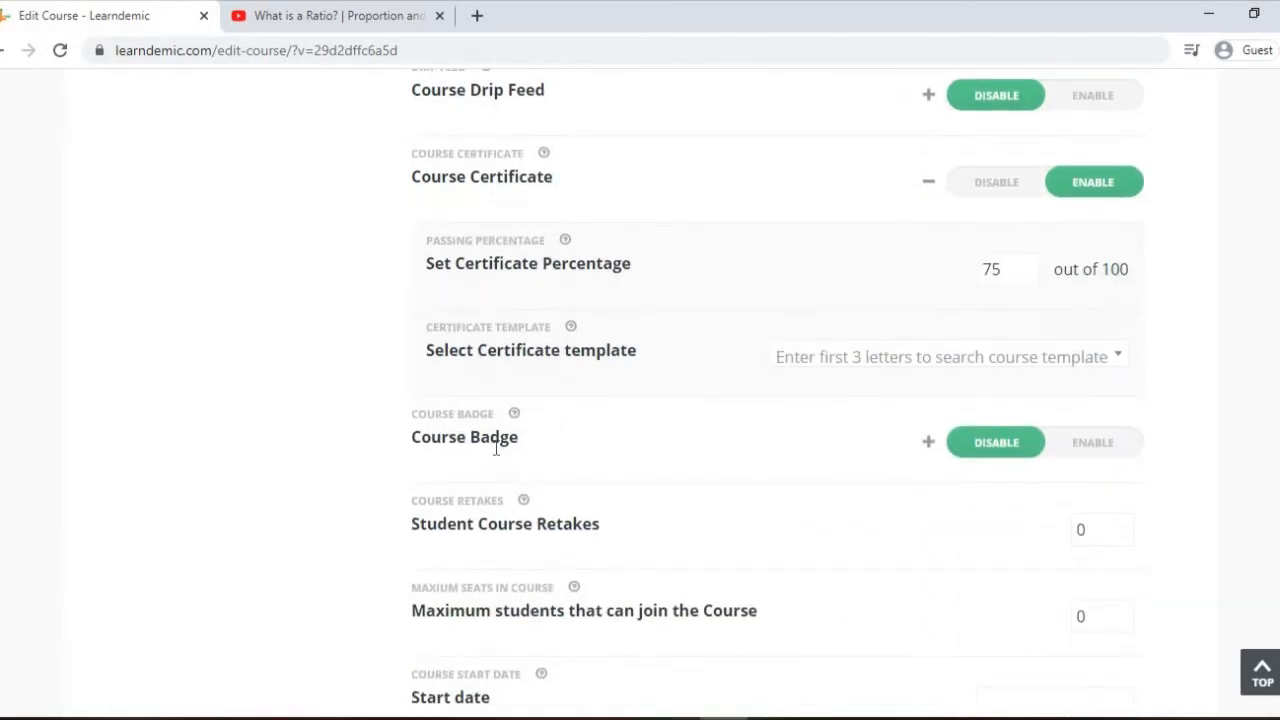
left_click(1098, 455)
left_click(985, 530)
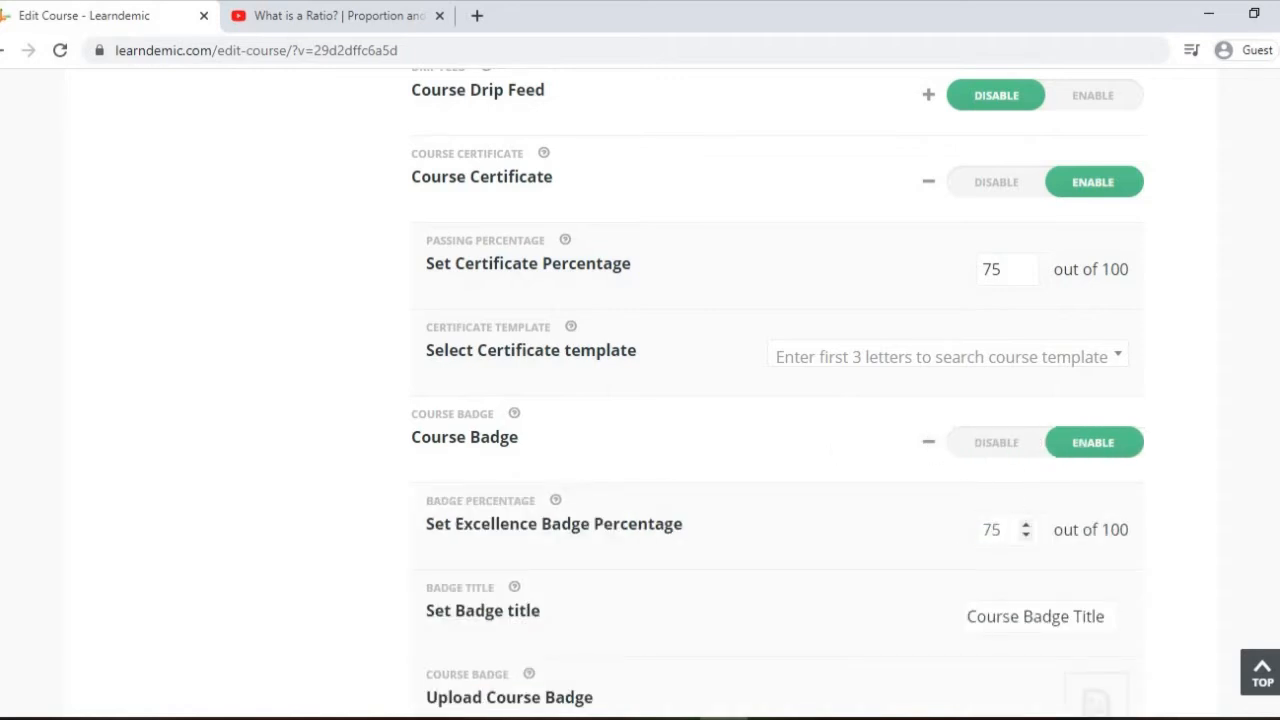
key("Delete")
key("Delete")
type("85")
- Replace the default badge title with "Excellence Badge"
scroll(590, 530, "down", 1)
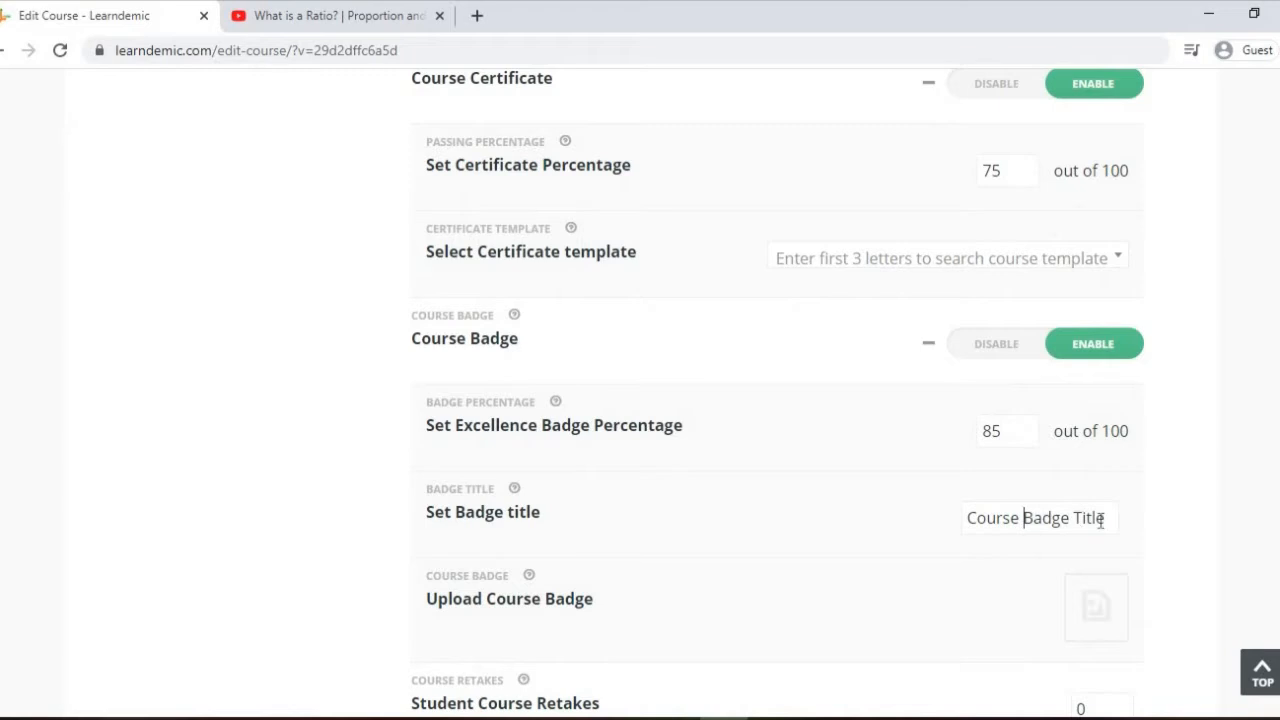
left_click_drag(1105, 518, 969, 515)
key("BackSpace")
key("BackSpace")
type("Excellence Badge")
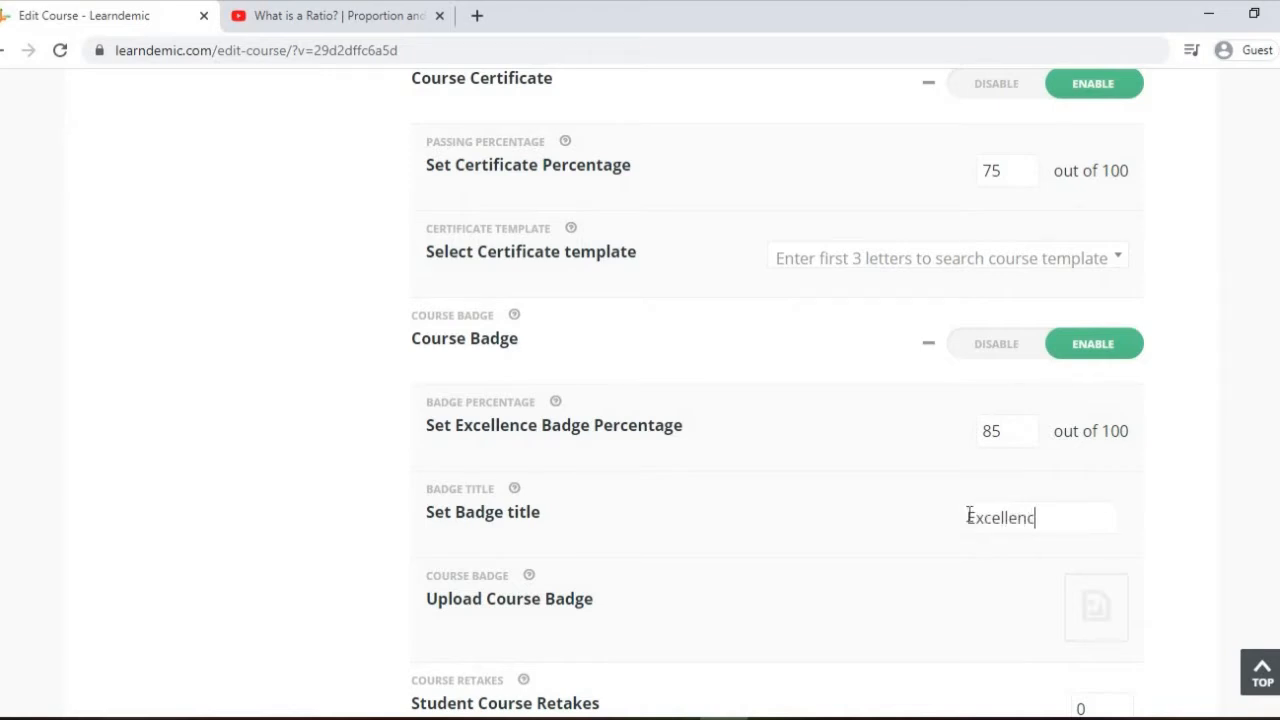
- View the options for selecting or uploading a course badge image and leave without choosing one
scroll(484, 498, "down", 1)
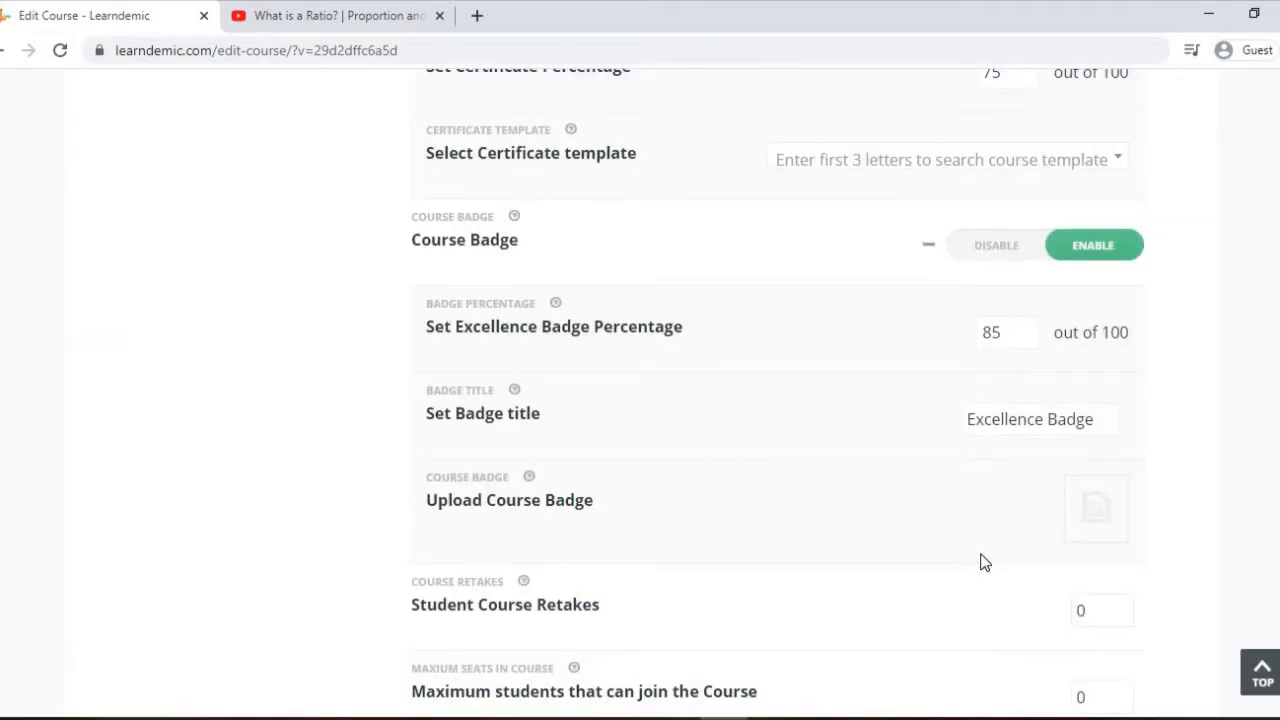
left_click(1094, 510)
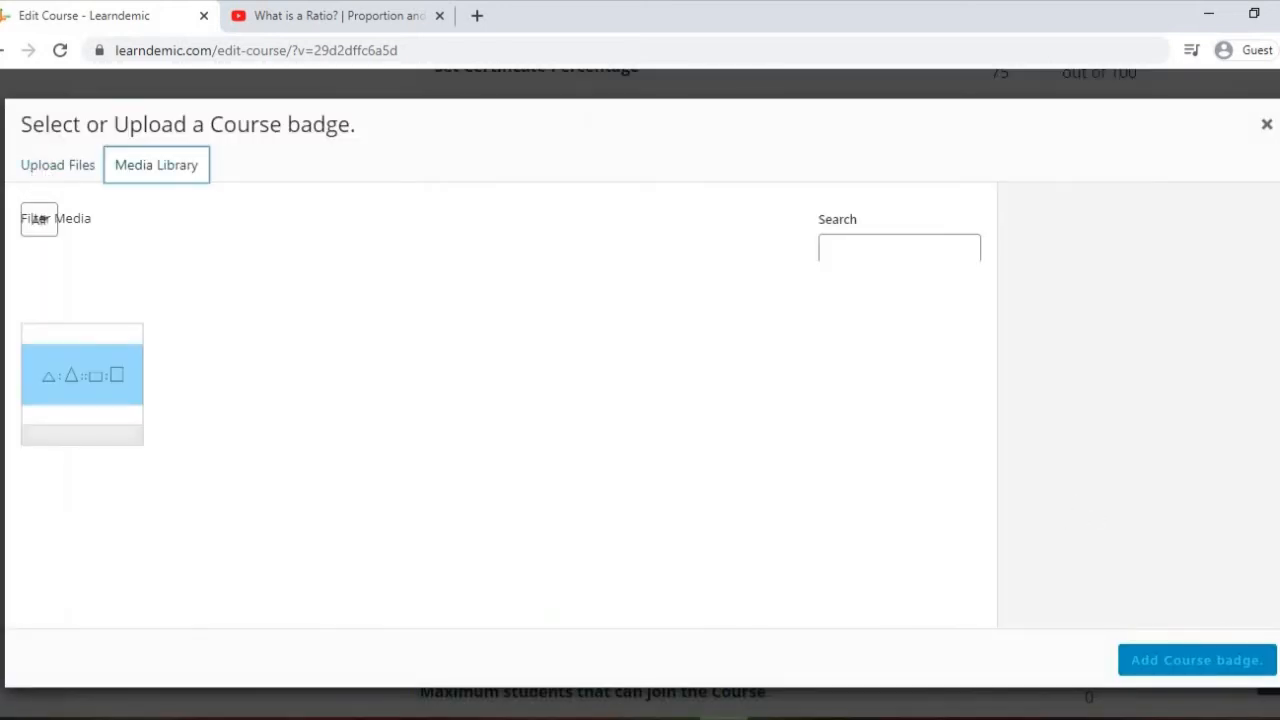
left_click(1266, 124)
- Set the number of student course retakes to 2
mouse_move(412, 400)
left_mouse_down()
mouse_move(641, 418)
mouse_move(403, 414)
mouse_move(405, 385)
mouse_move(415, 413)
left_mouse_up()
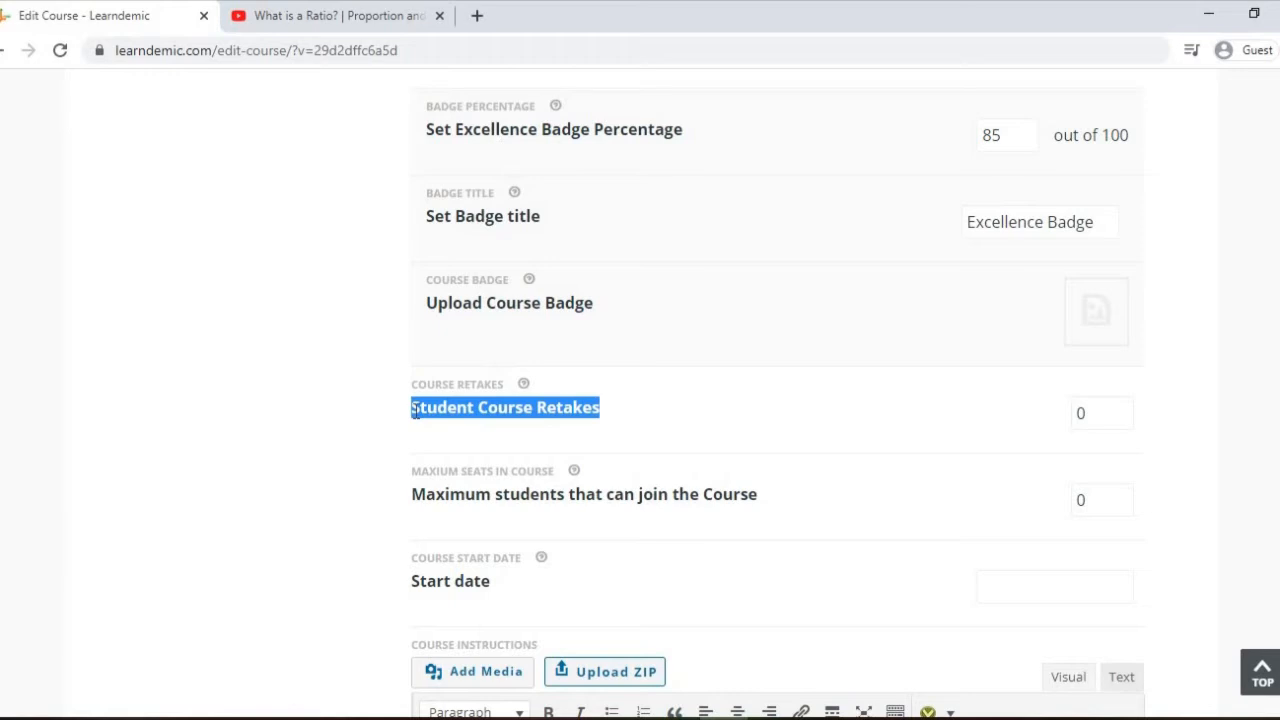
left_click(425, 419)
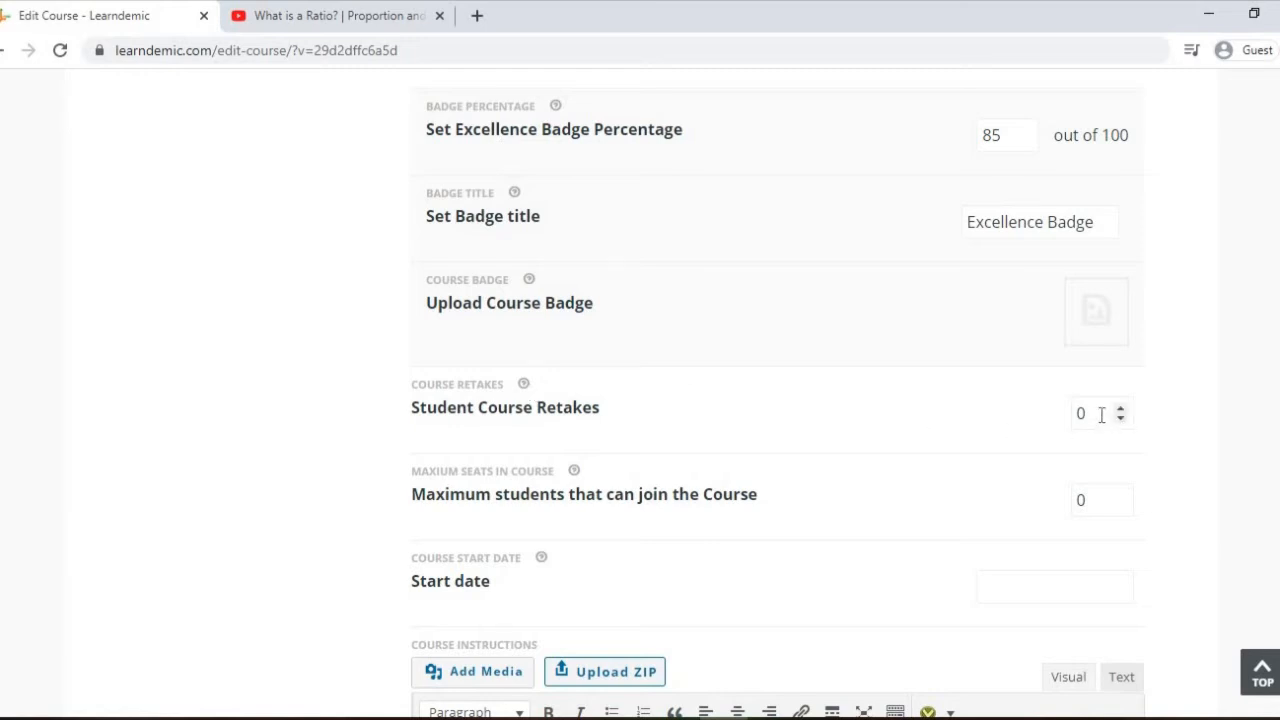
left_click_drag(1101, 415, 1068, 425)
type("2")
- Set the maximum number of students that can join the course to 20
left_click_drag(757, 505, 413, 494)
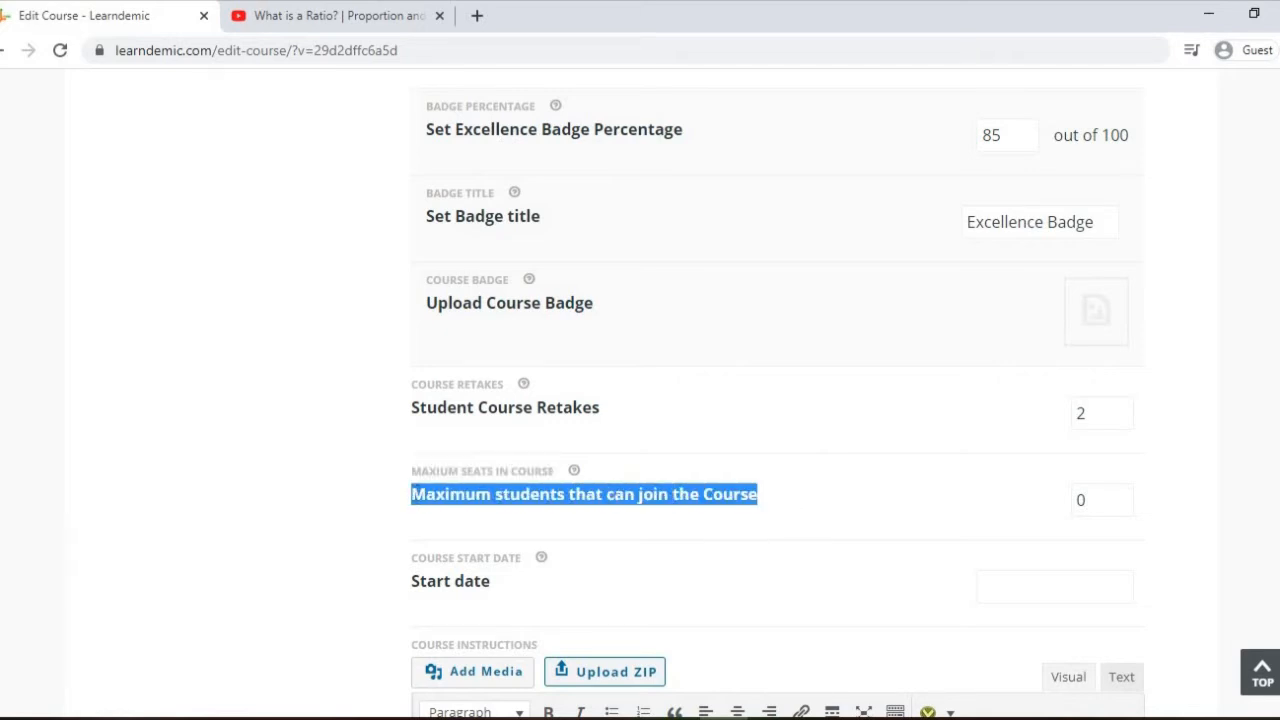
double_click(1081, 500)
type("20")
- Set the course start date to 2020-05-26
scroll(540, 370, "down", 2)
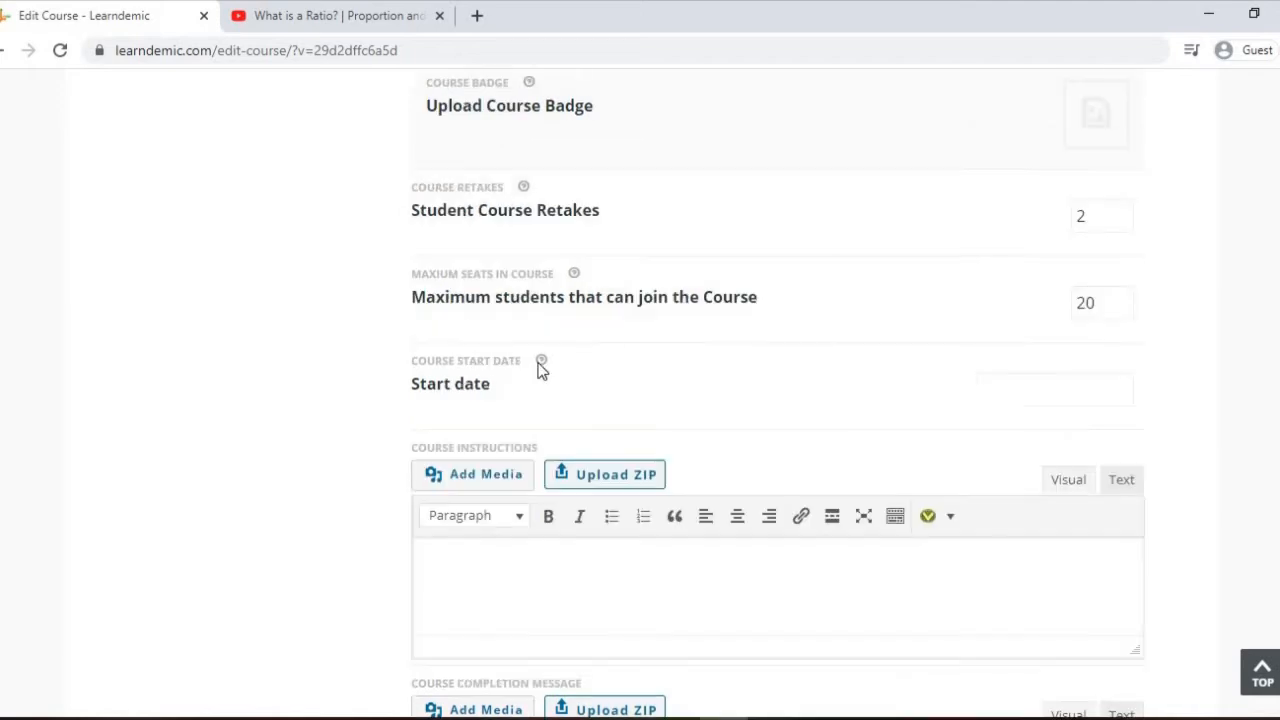
left_click(1072, 391)
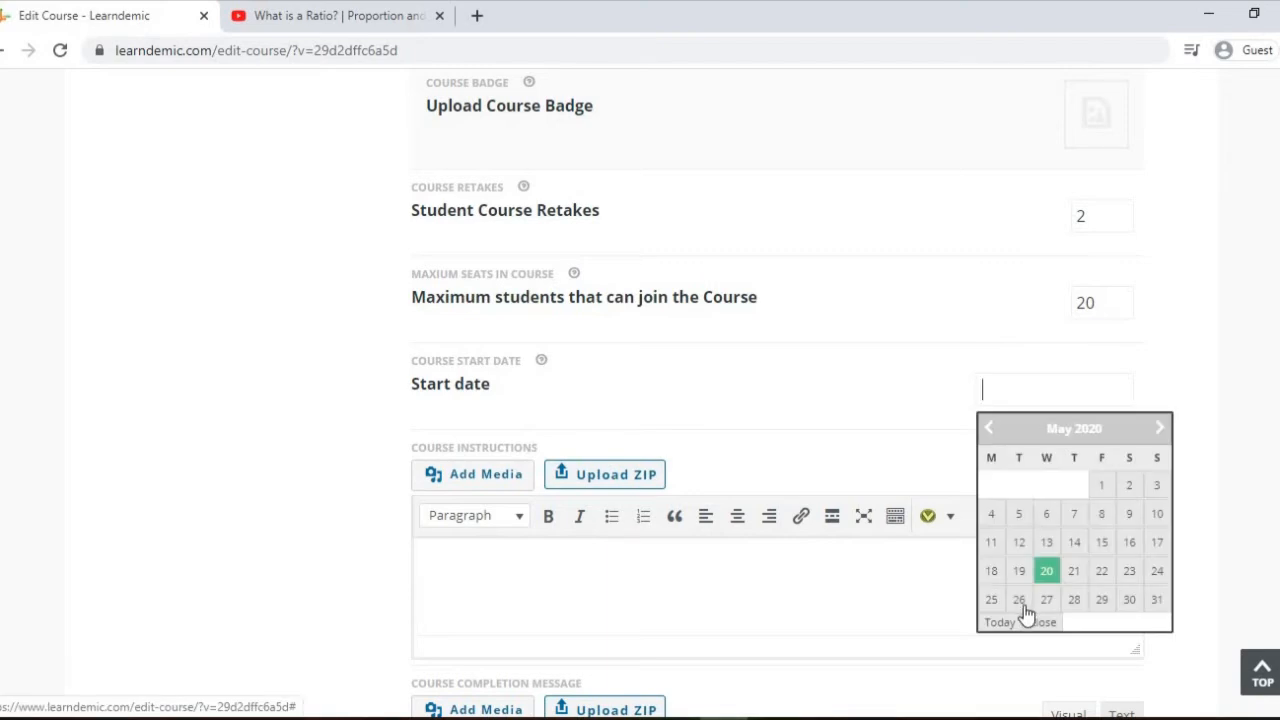
left_click(1022, 603)
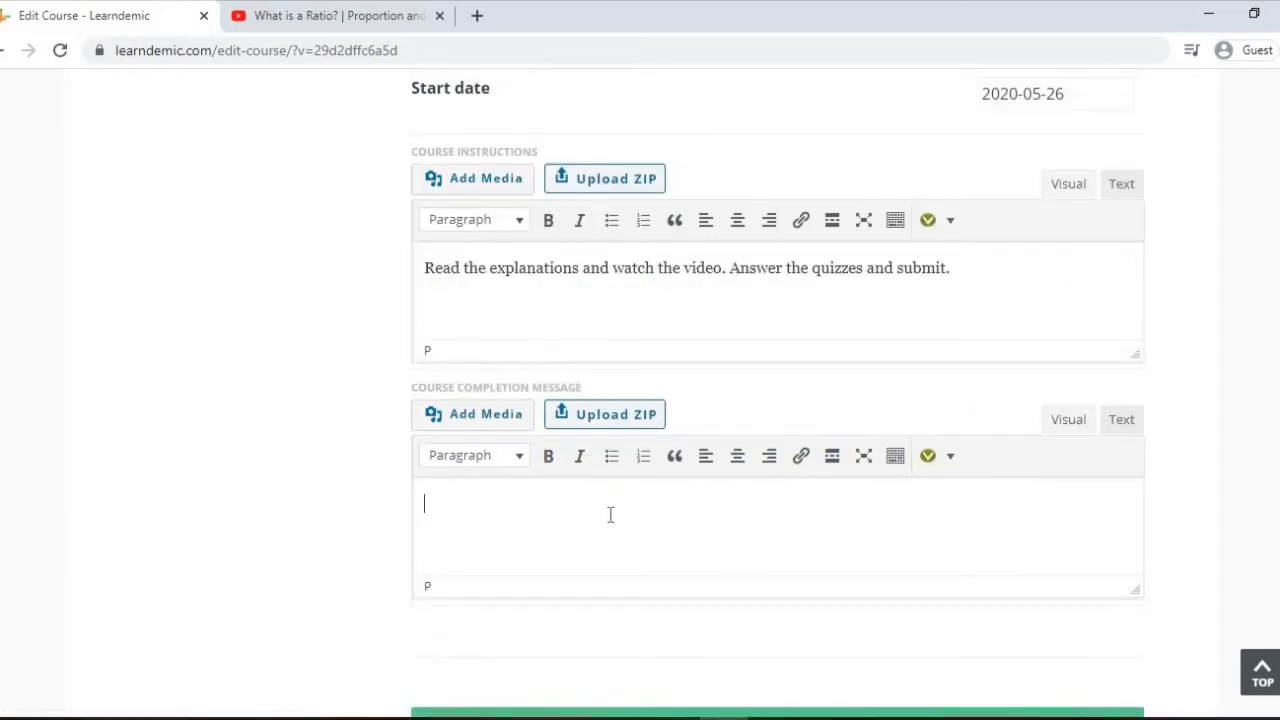
- Write the course completion message "Congratulation, you have finished the lesson!" and save the course settings
type("Congrad")
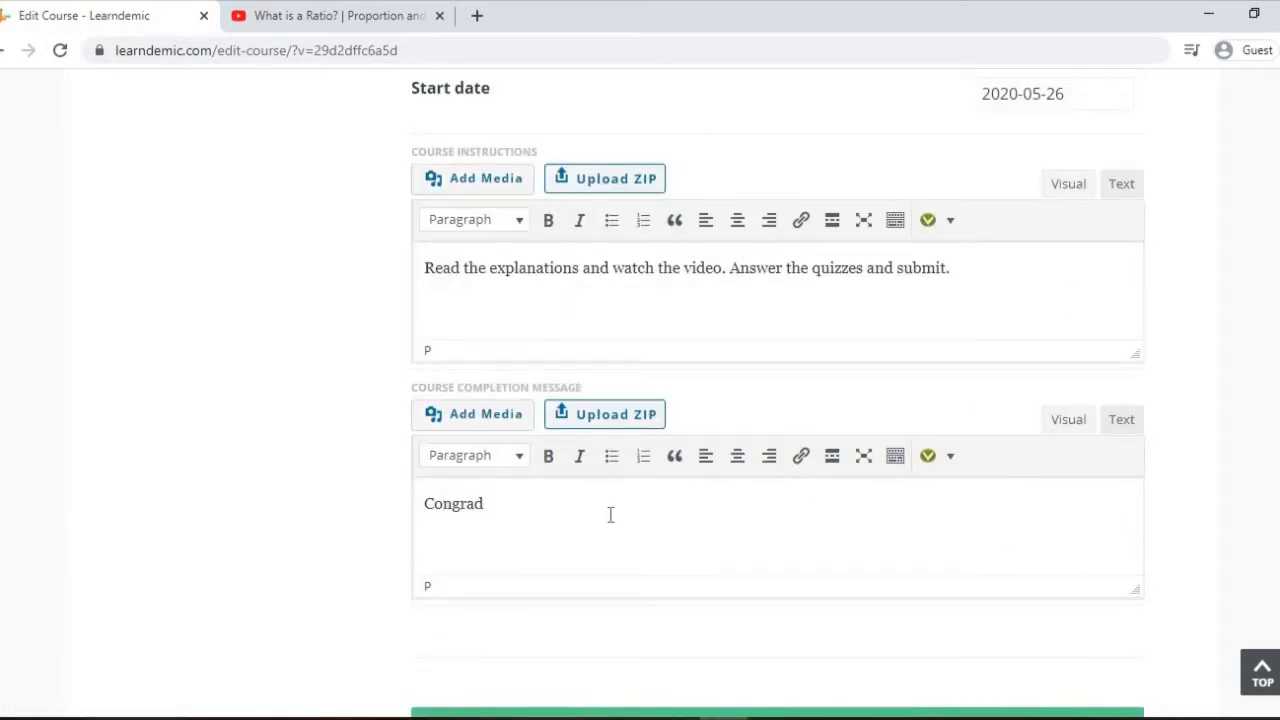
key("BackSpace")
type("t")
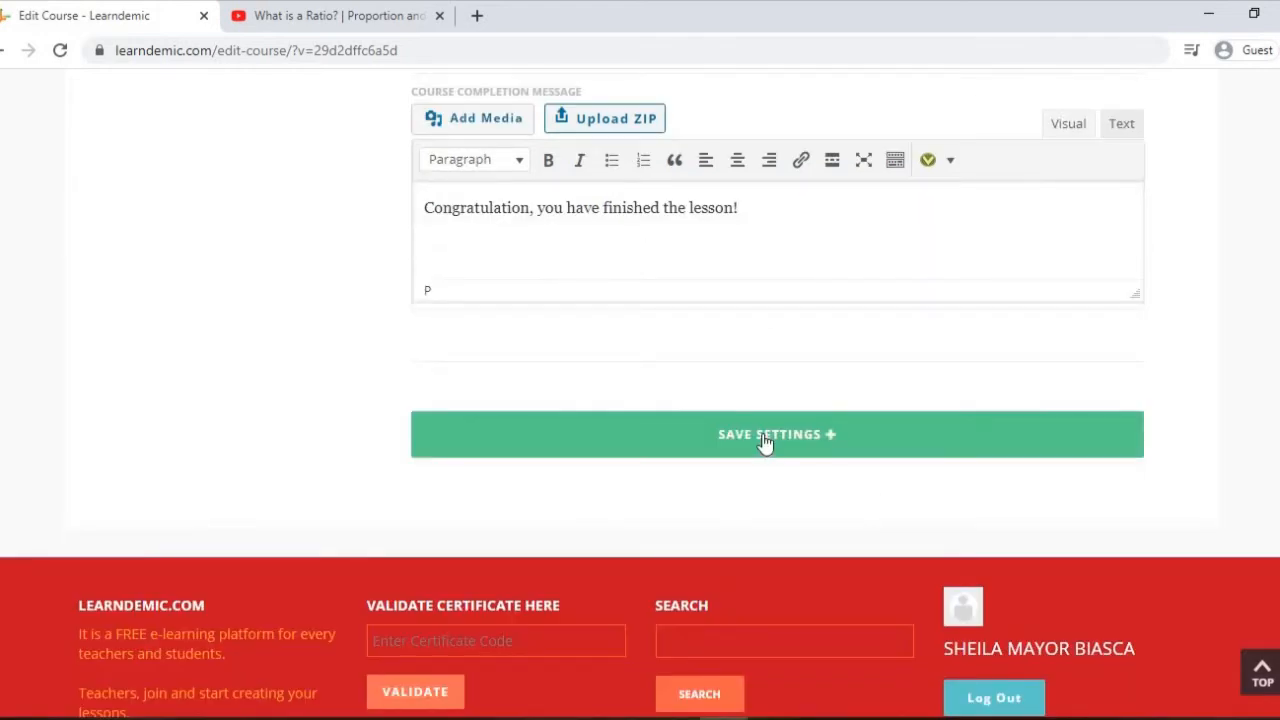
left_click(770, 437)
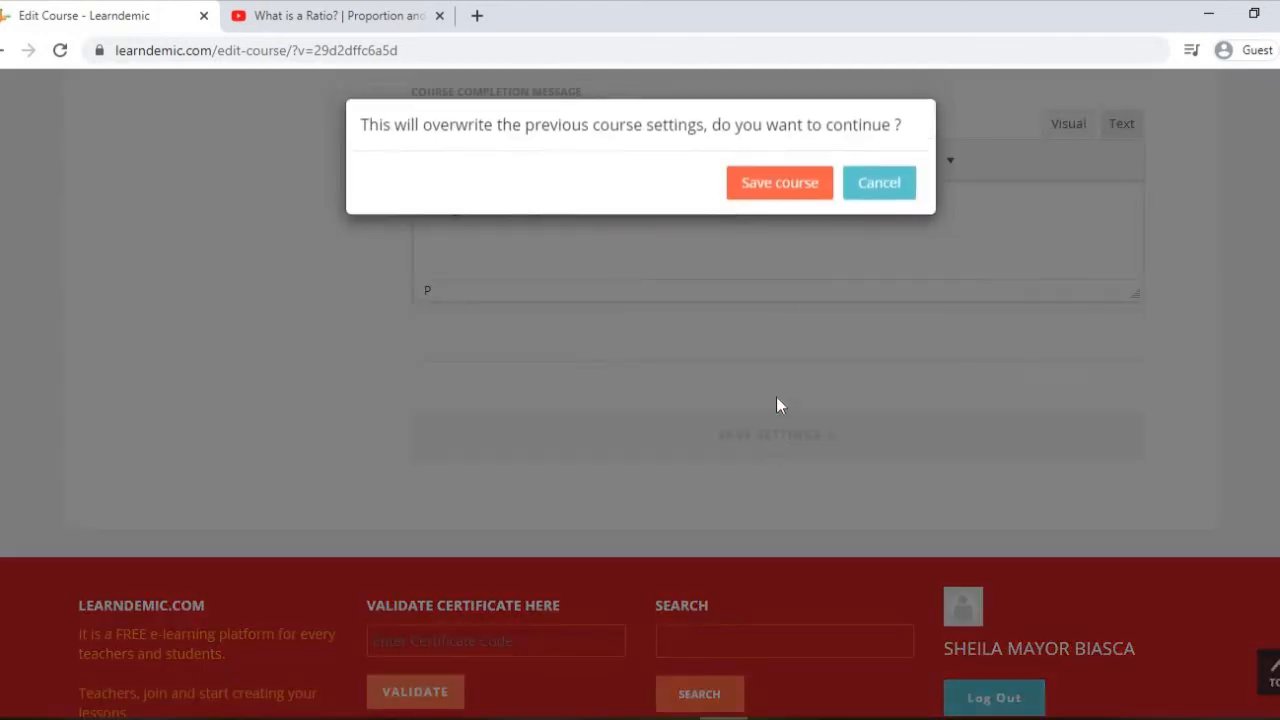
left_click(783, 187)
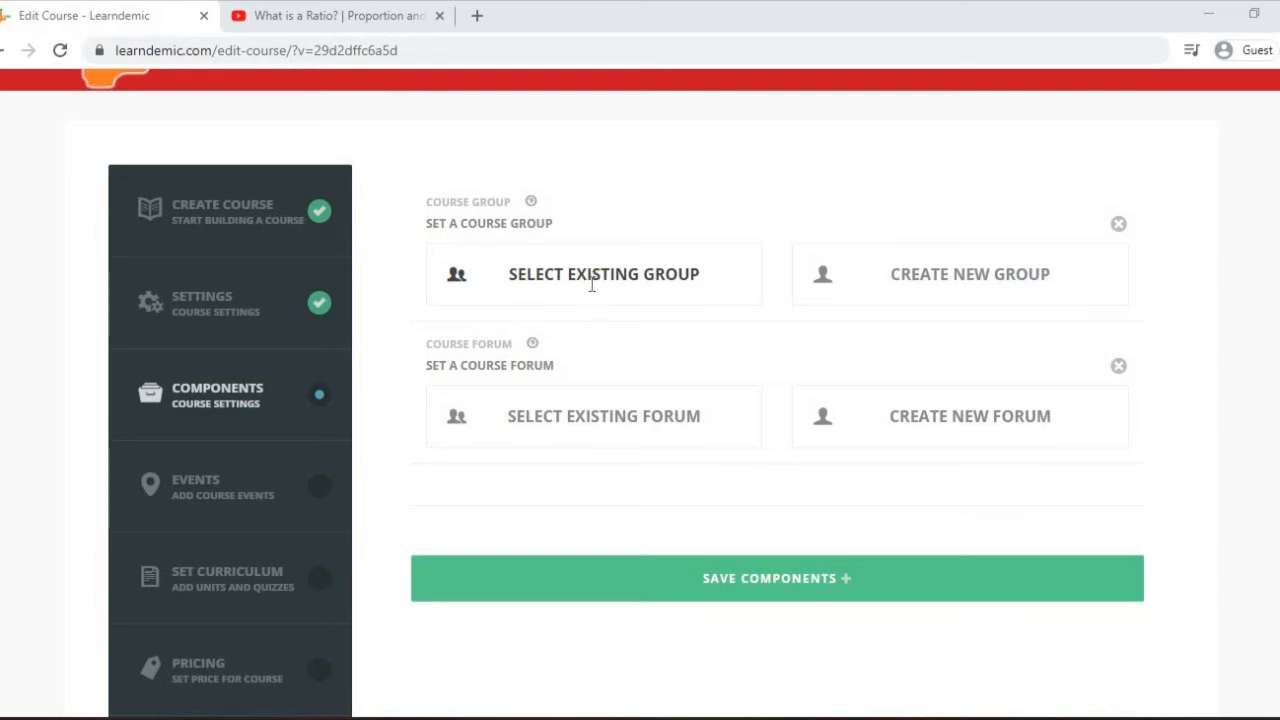
- Review the options for selecting or creating a course group and forum, including the group's visibility choices
left_click(591, 285)
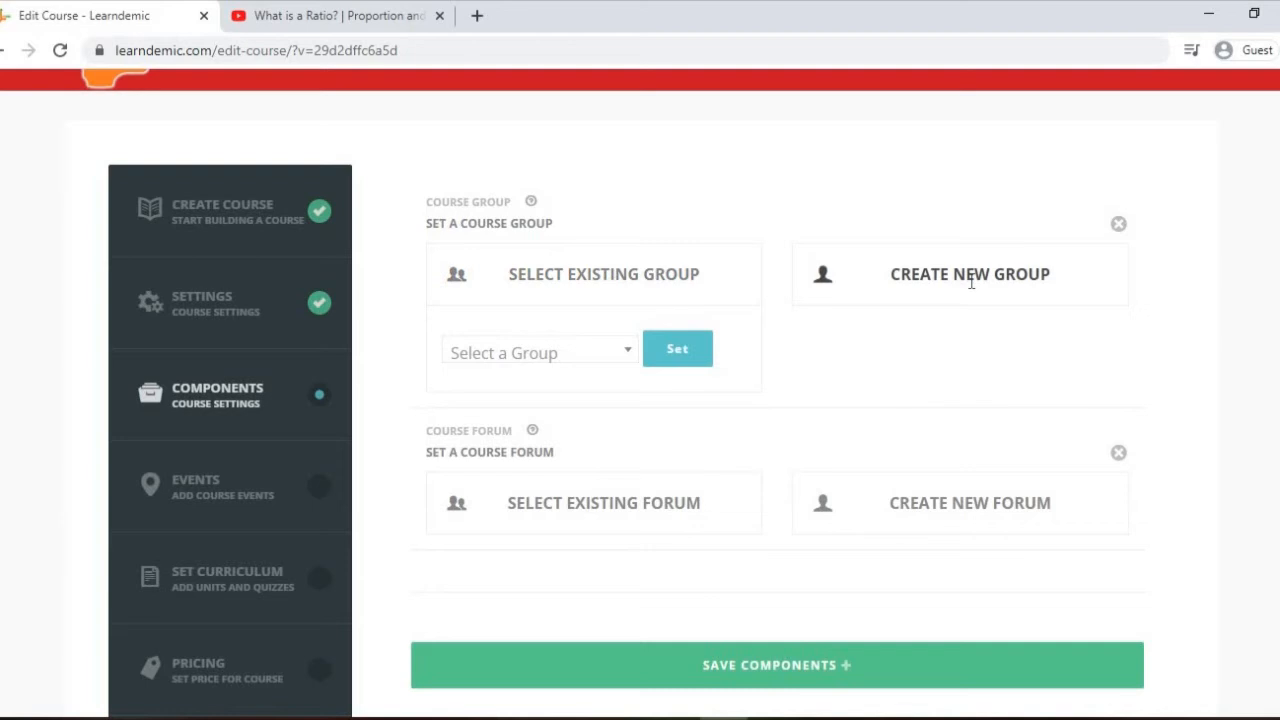
left_click(970, 280)
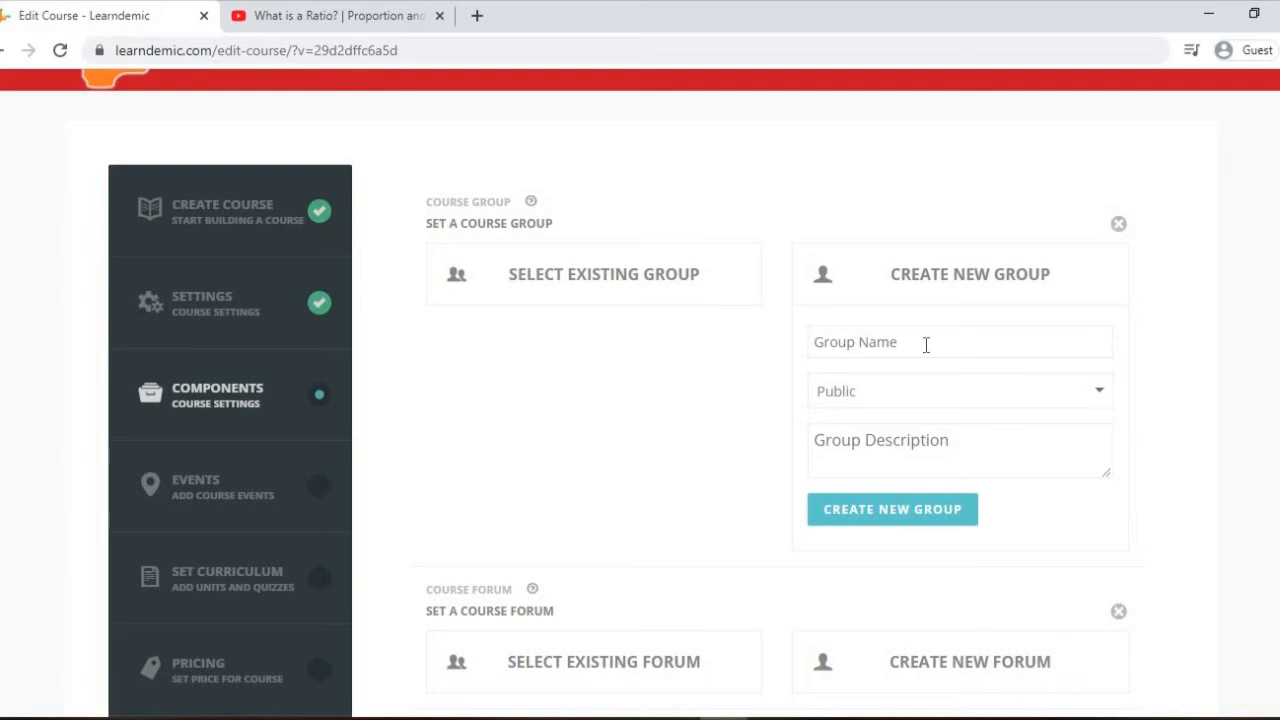
left_click(940, 401)
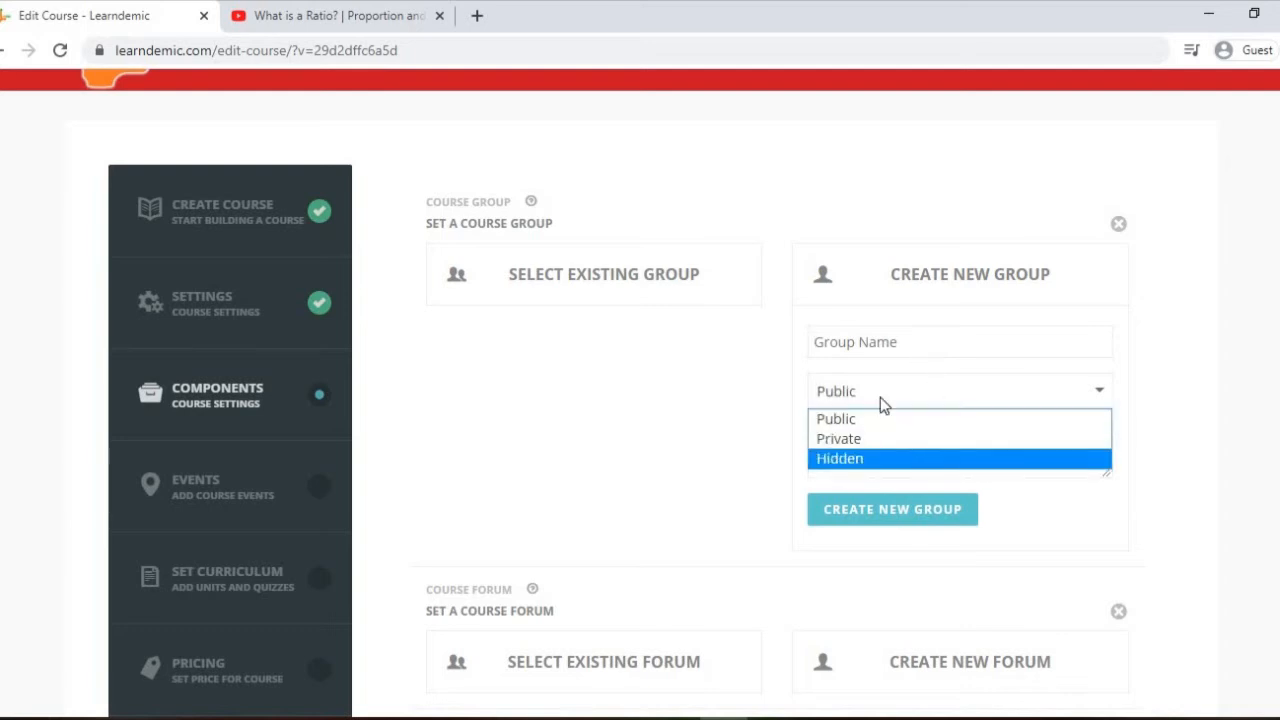
left_click(899, 420)
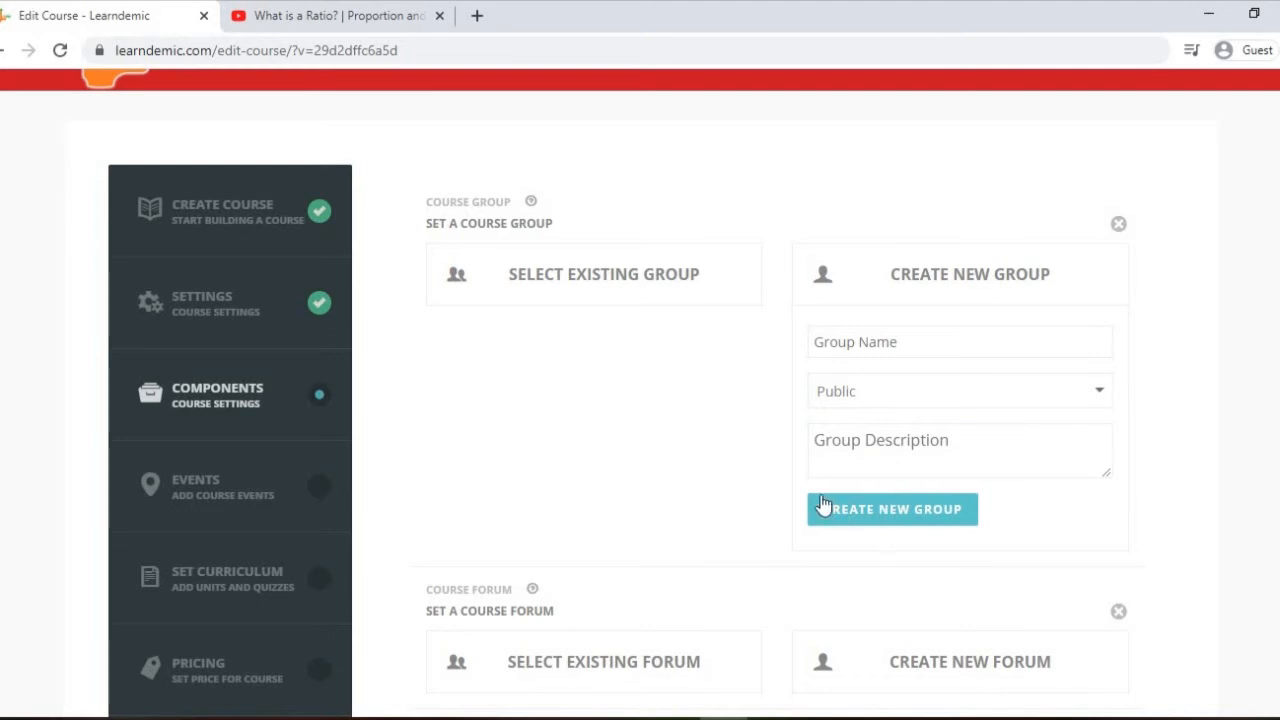
scroll(675, 303, "down", 3)
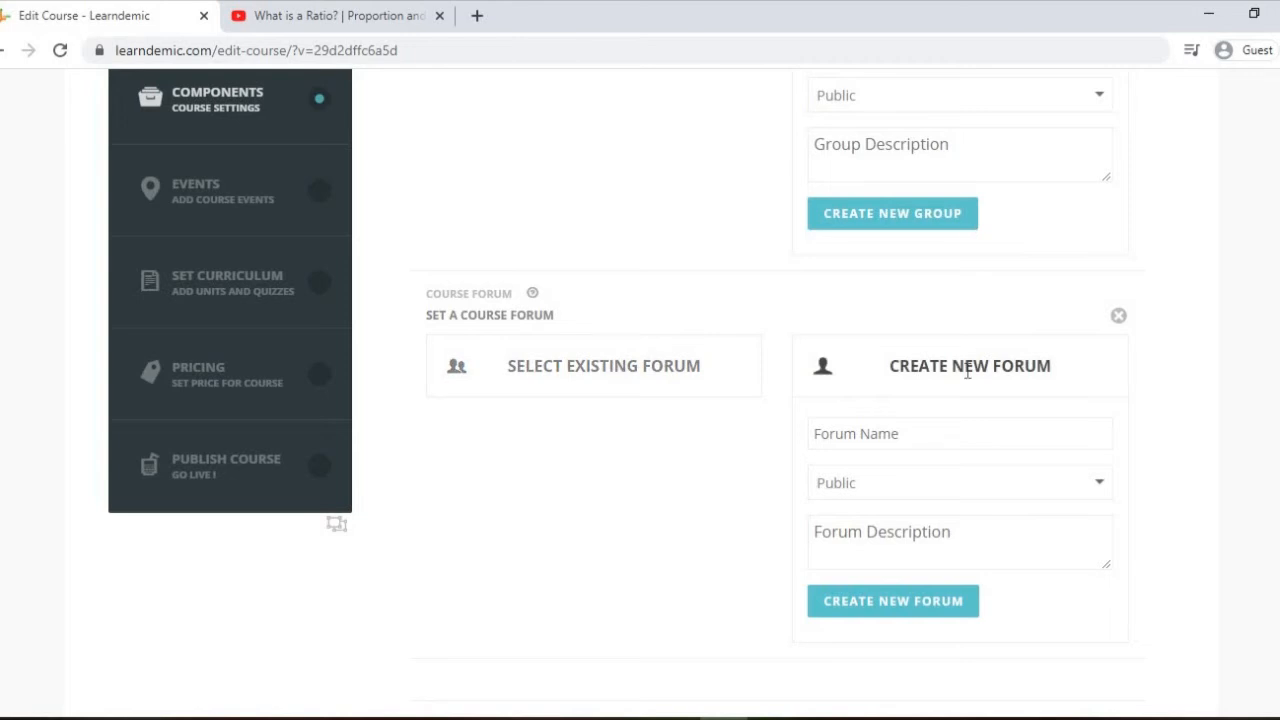
scroll(860, 410, "down", 3)
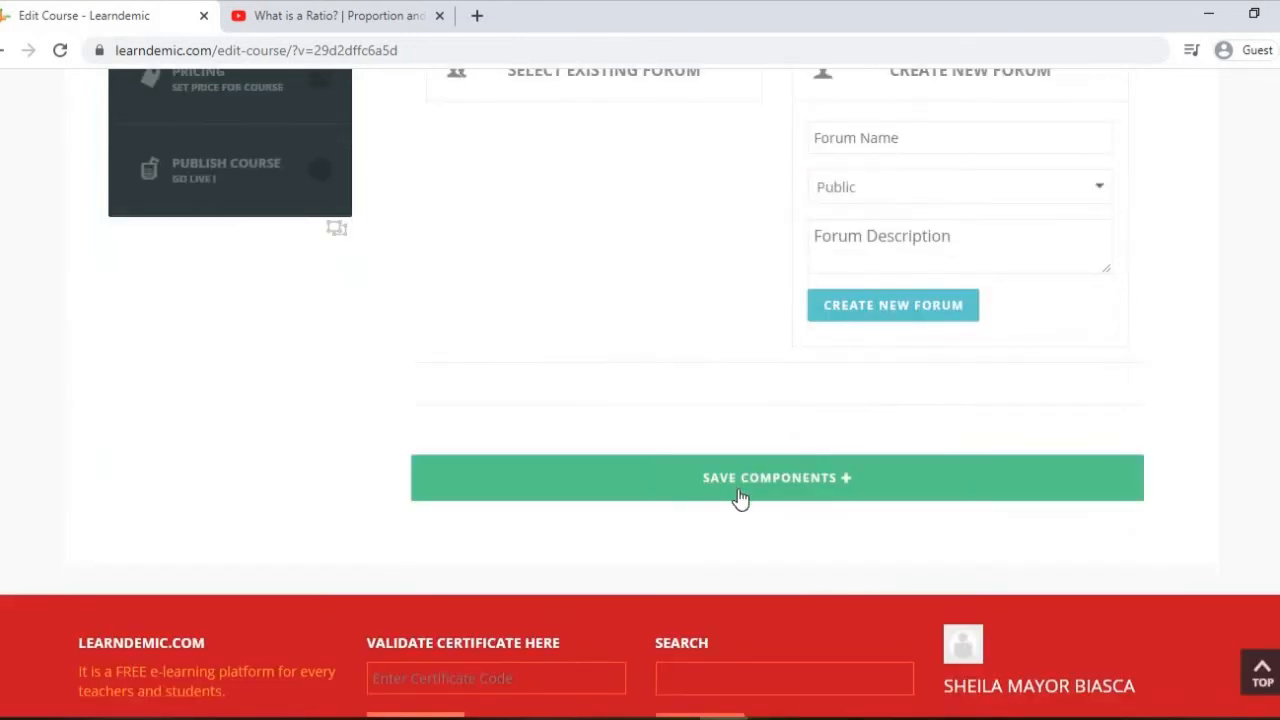
- Save the course components without setting a group or forum
left_click(740, 478)
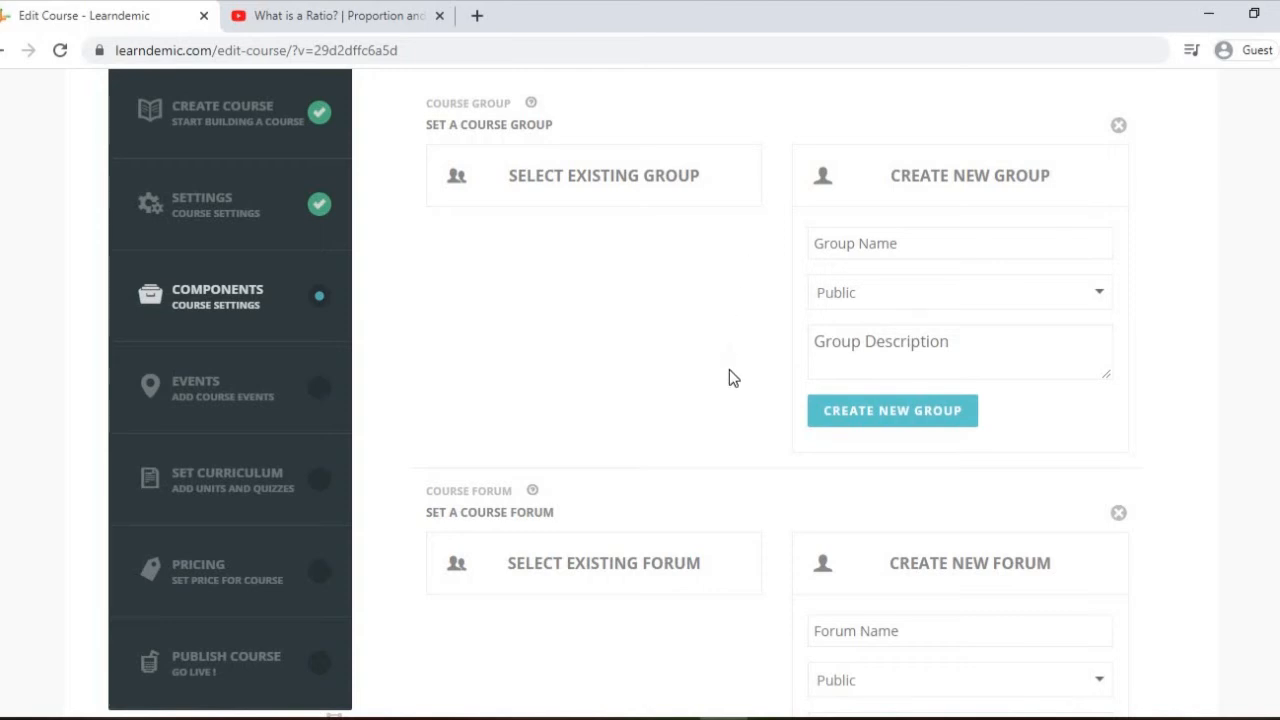
scroll(760, 440, "down", 5)
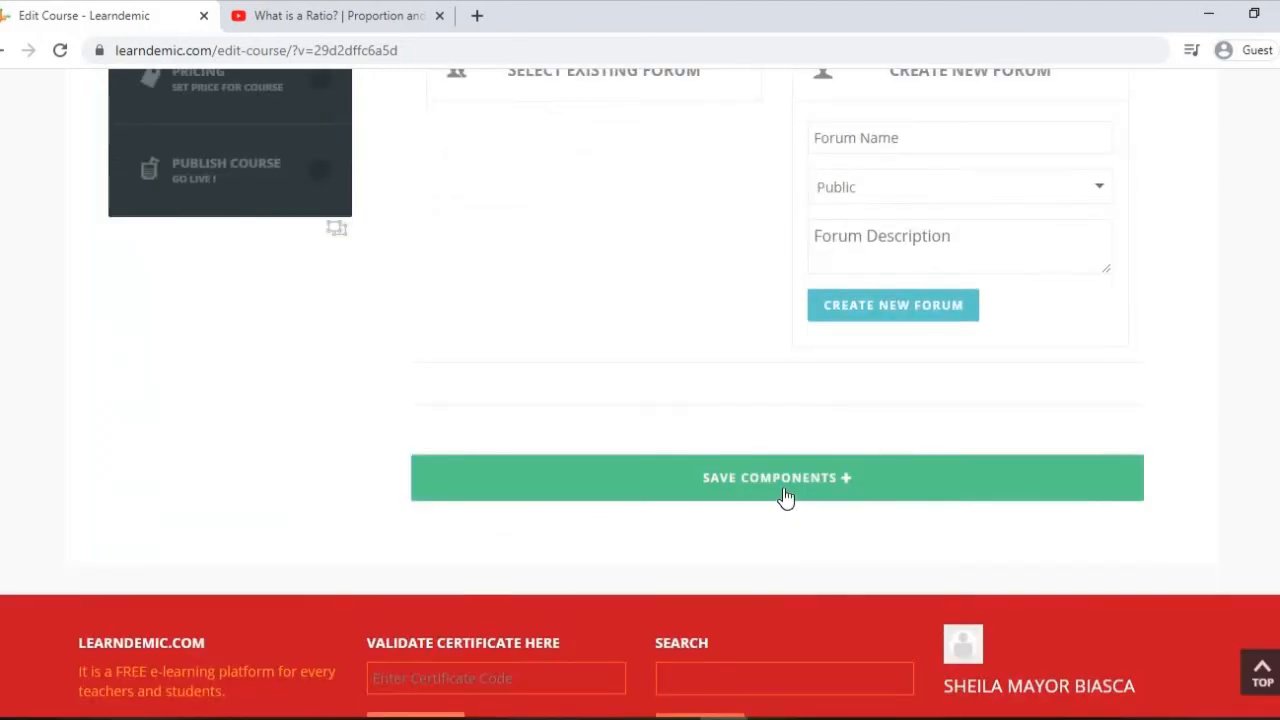
left_click(786, 497)
left_click(786, 192)
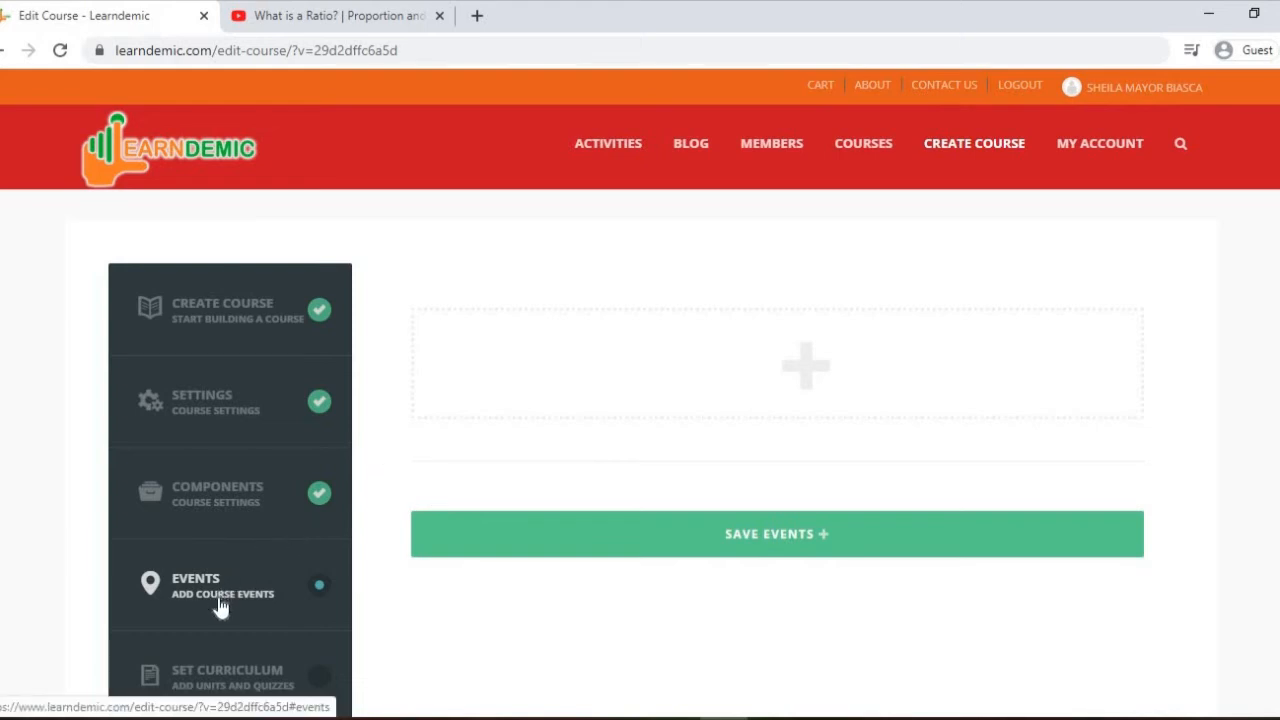
- Add an event entry, show its new-event form, leave the title empty and save the course events
scroll(245, 595, "down", 2)
scroll(370, 413, "up", 1)
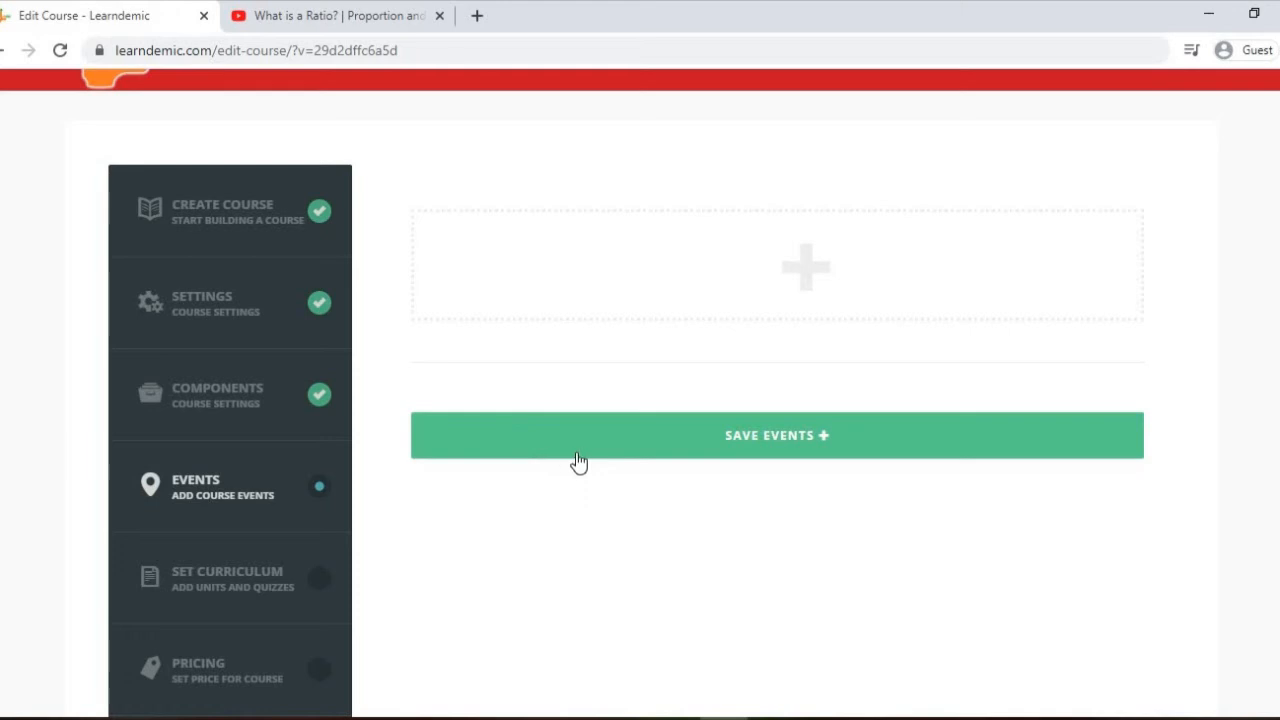
mouse_move(806, 305)
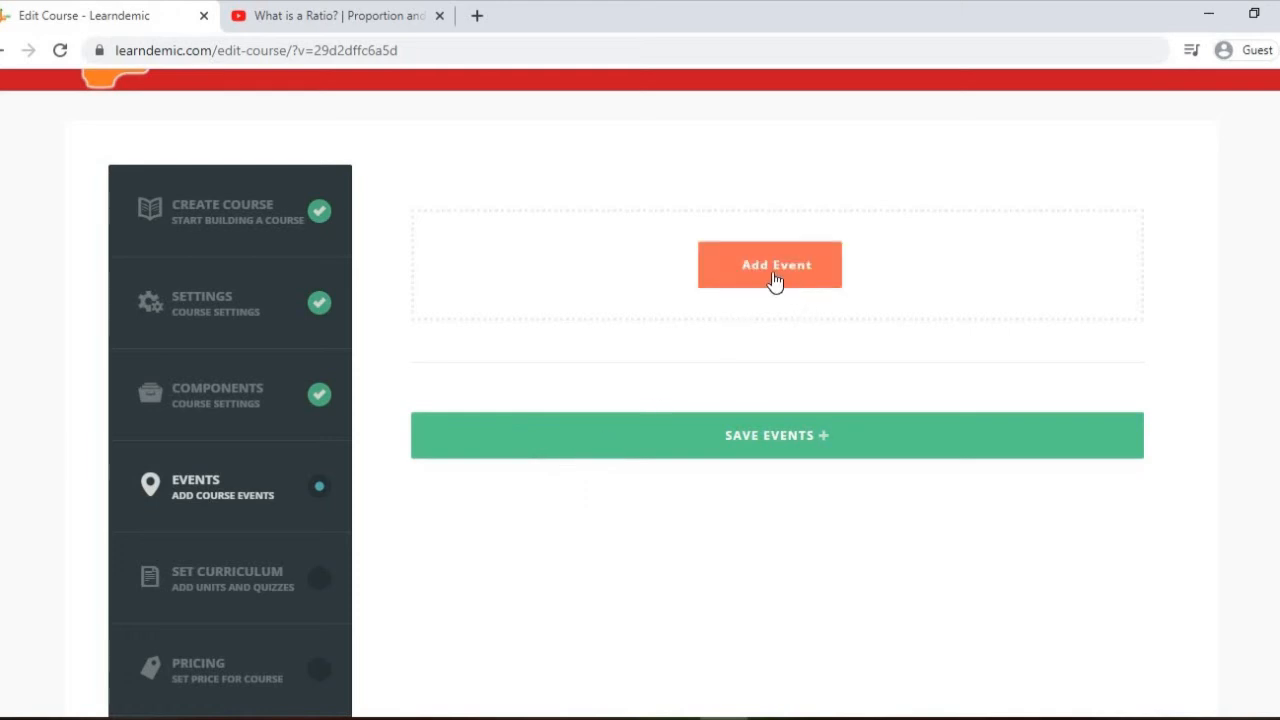
left_click(775, 279)
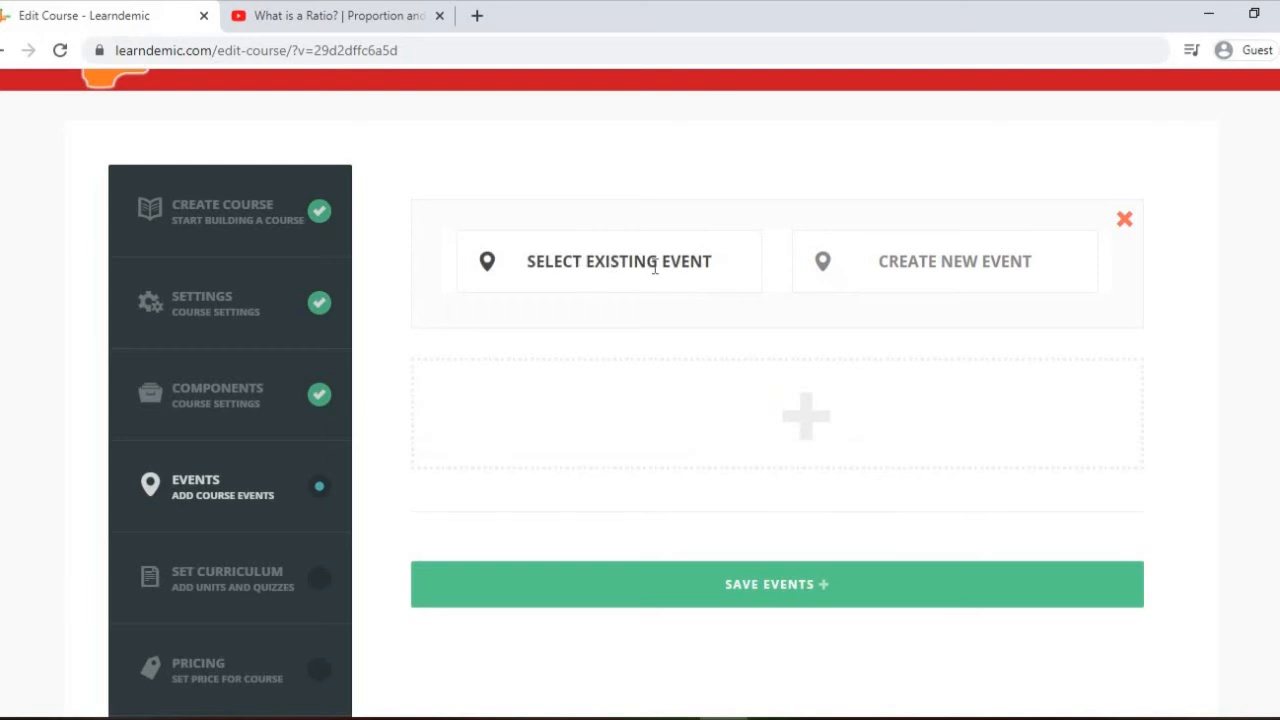
left_click(935, 262)
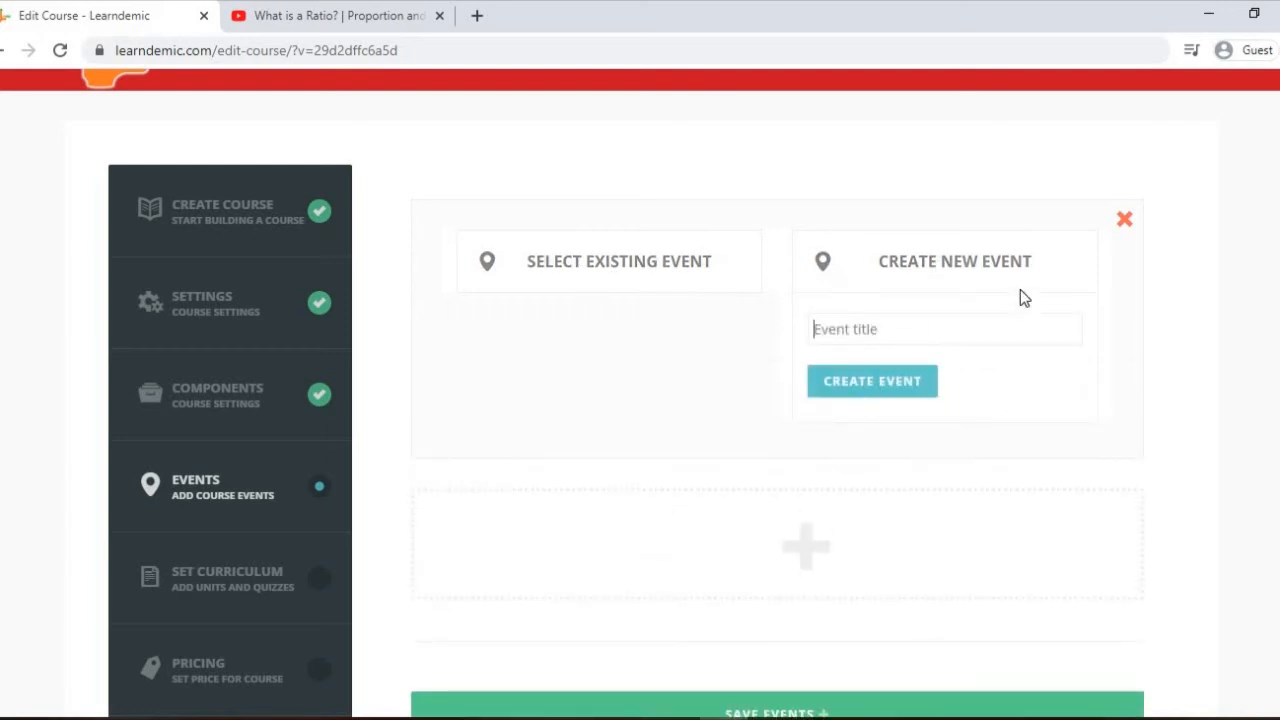
scroll(757, 531, "down", 2)
left_click(754, 532)
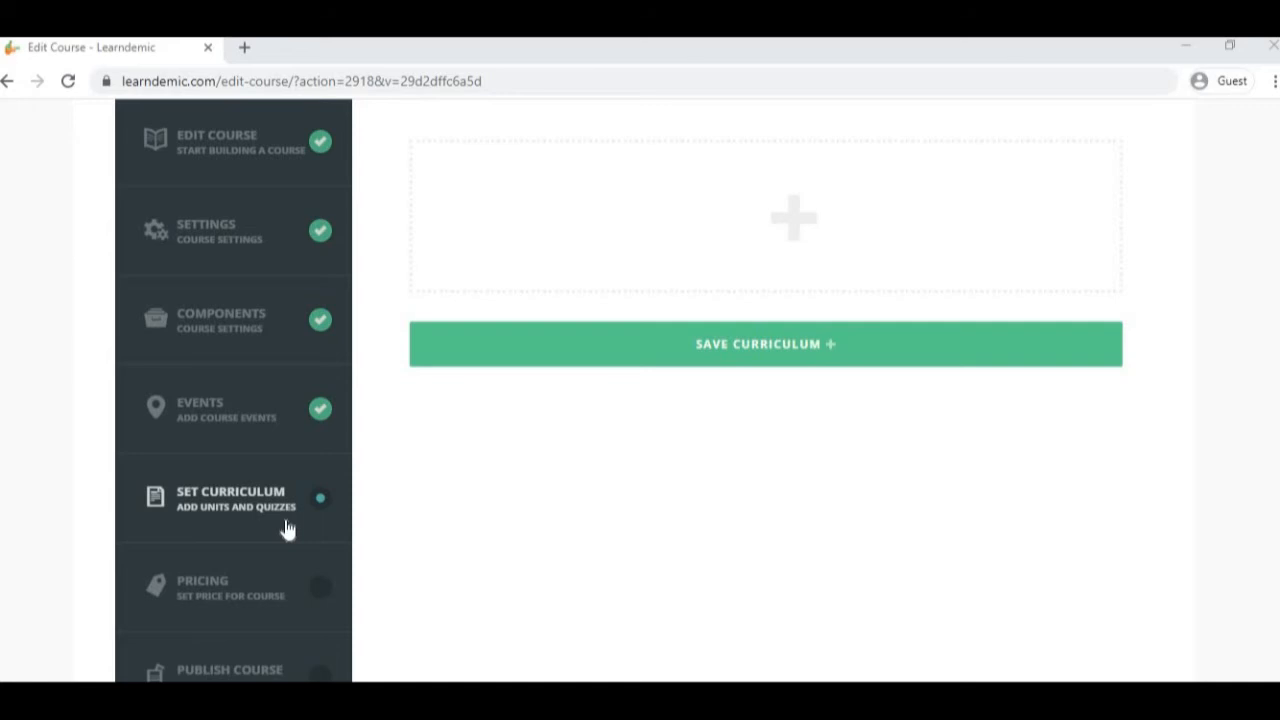
- Add a curriculum section titled "Ratio and Proportion"
mouse_move(766, 229)
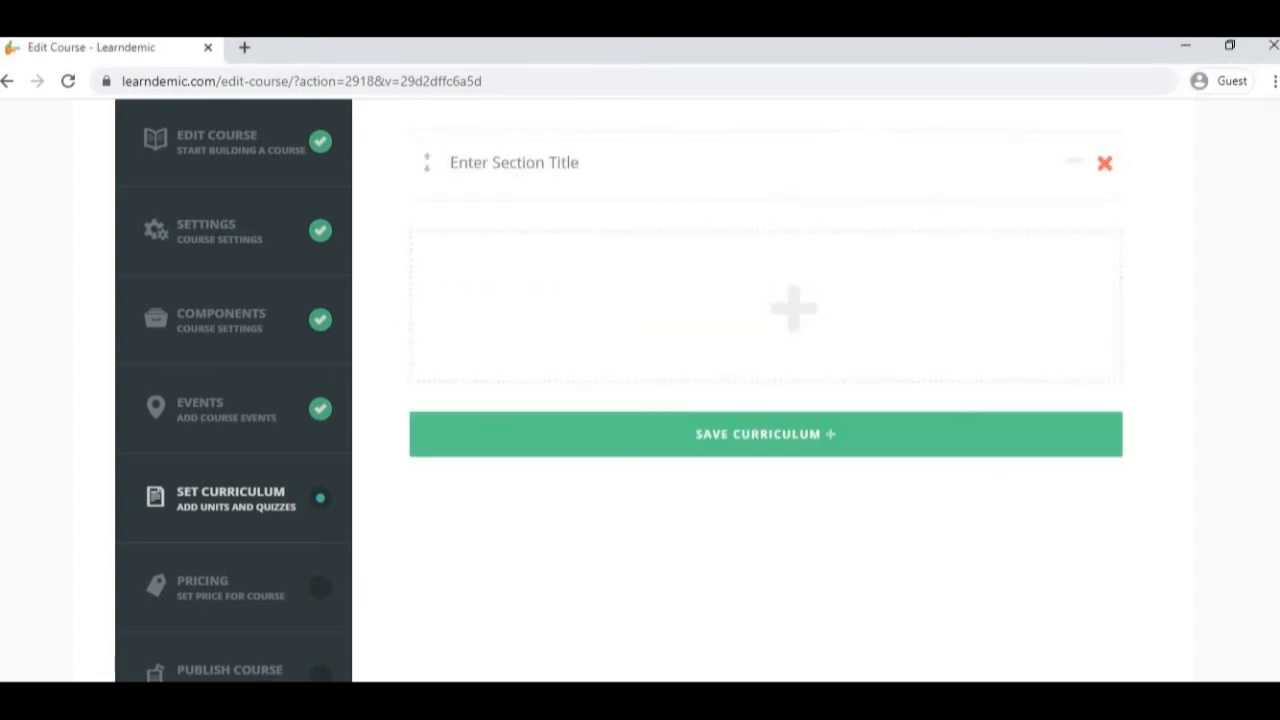
type("Ration")
key("BackSpace")
type("and Propo")
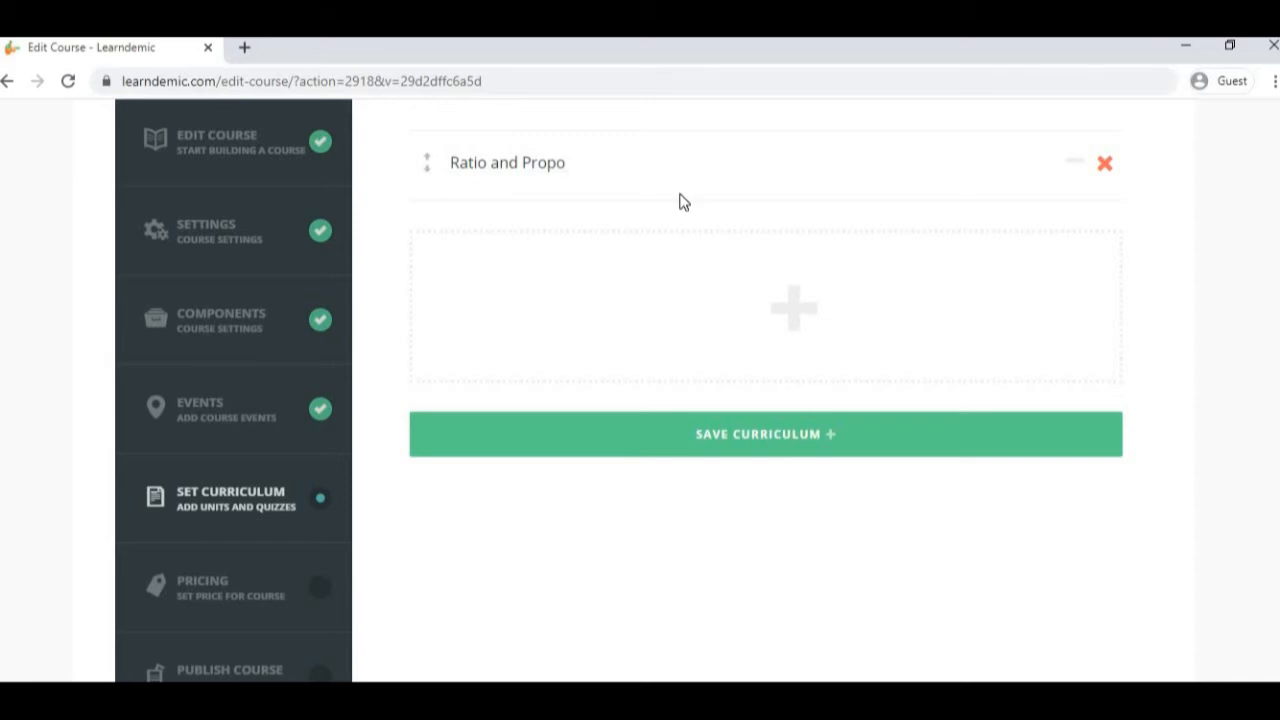
type("rtion")
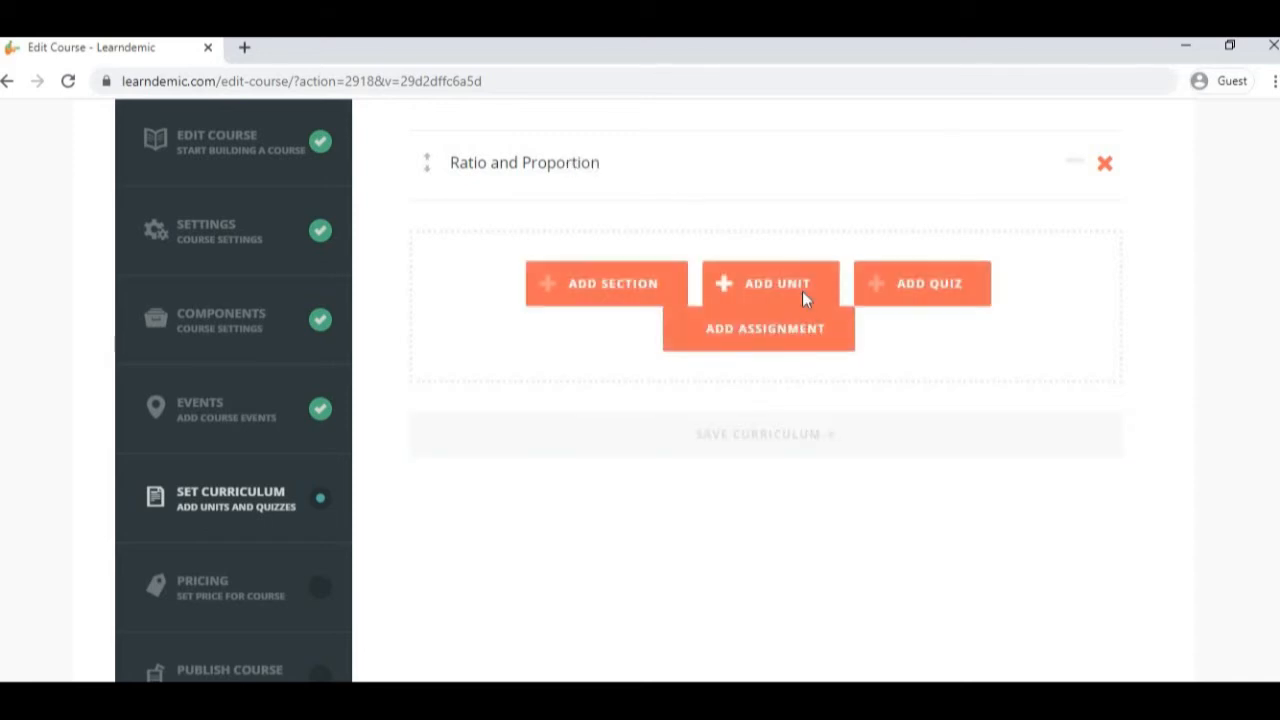
- Create a new unit named "Ratio" under the Ratio and Proportion section
left_click(802, 291)
left_click(845, 272)
left_click(908, 323)
type("Ratio")
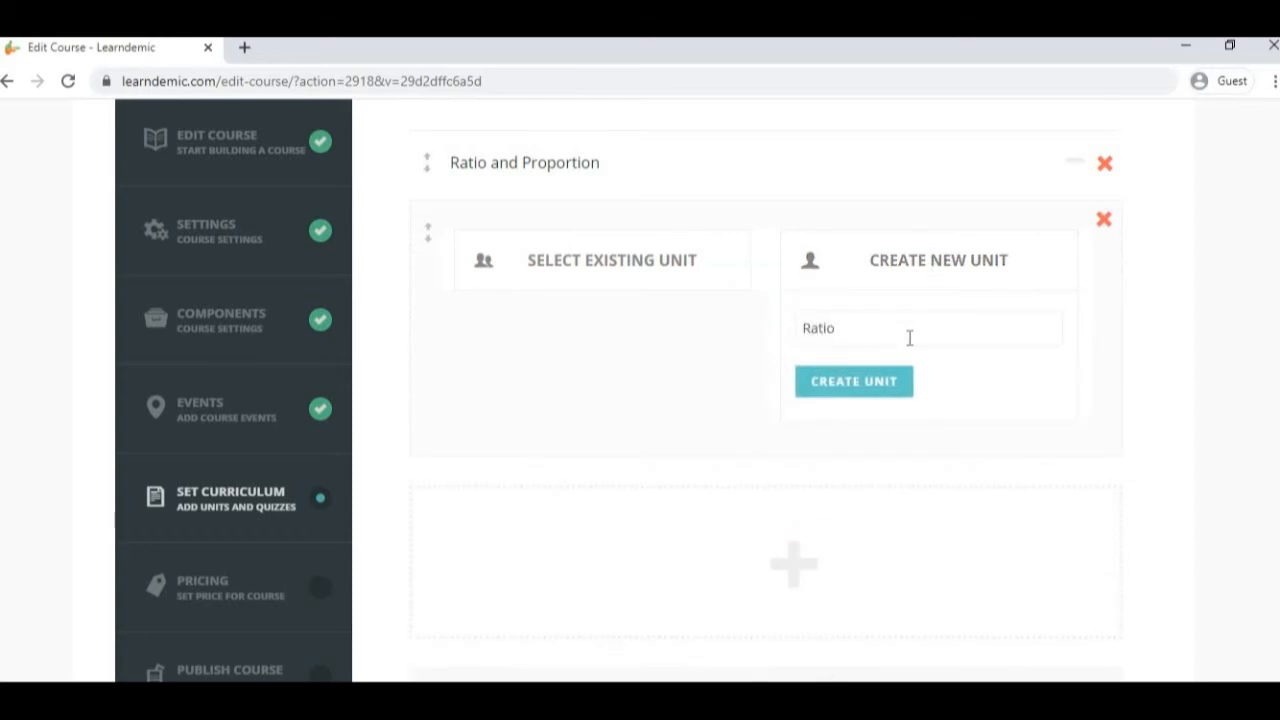
left_click(883, 401)
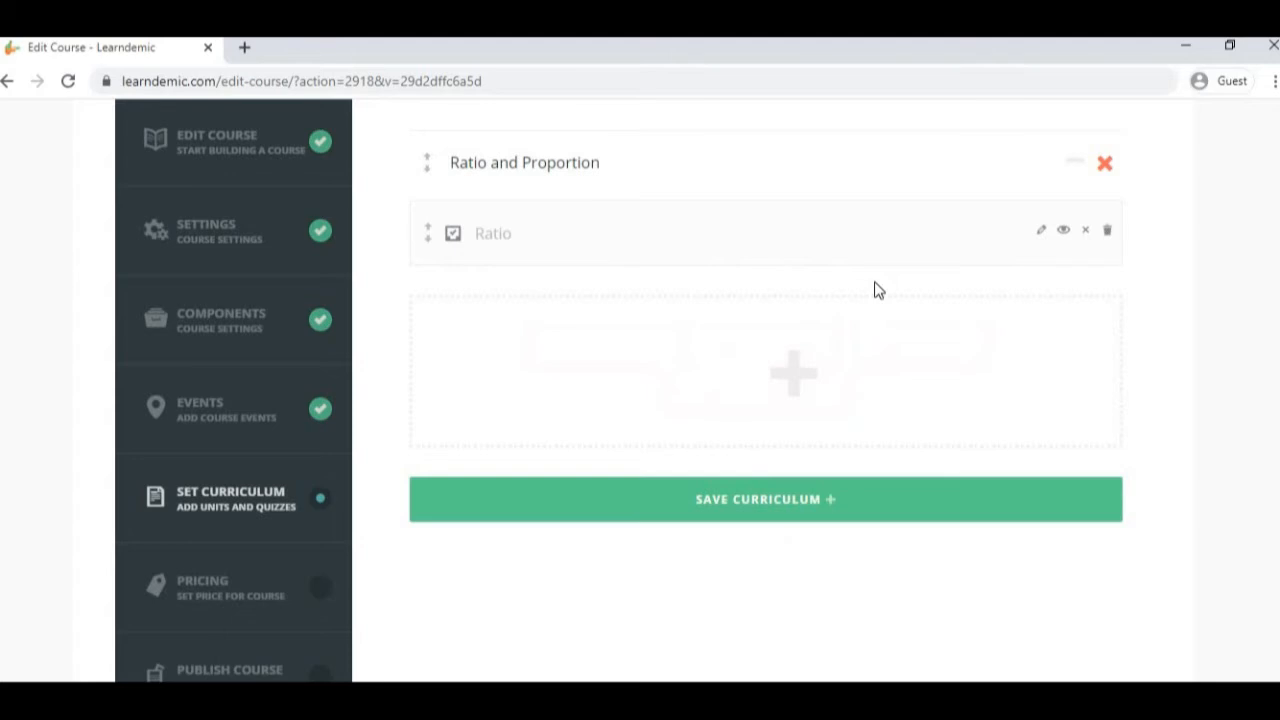
- Create a new quiz named "Let's Do It!" below the Ratio unit
left_click(928, 352)
left_click(953, 328)
type("Let's Do It")
left_click(884, 446)
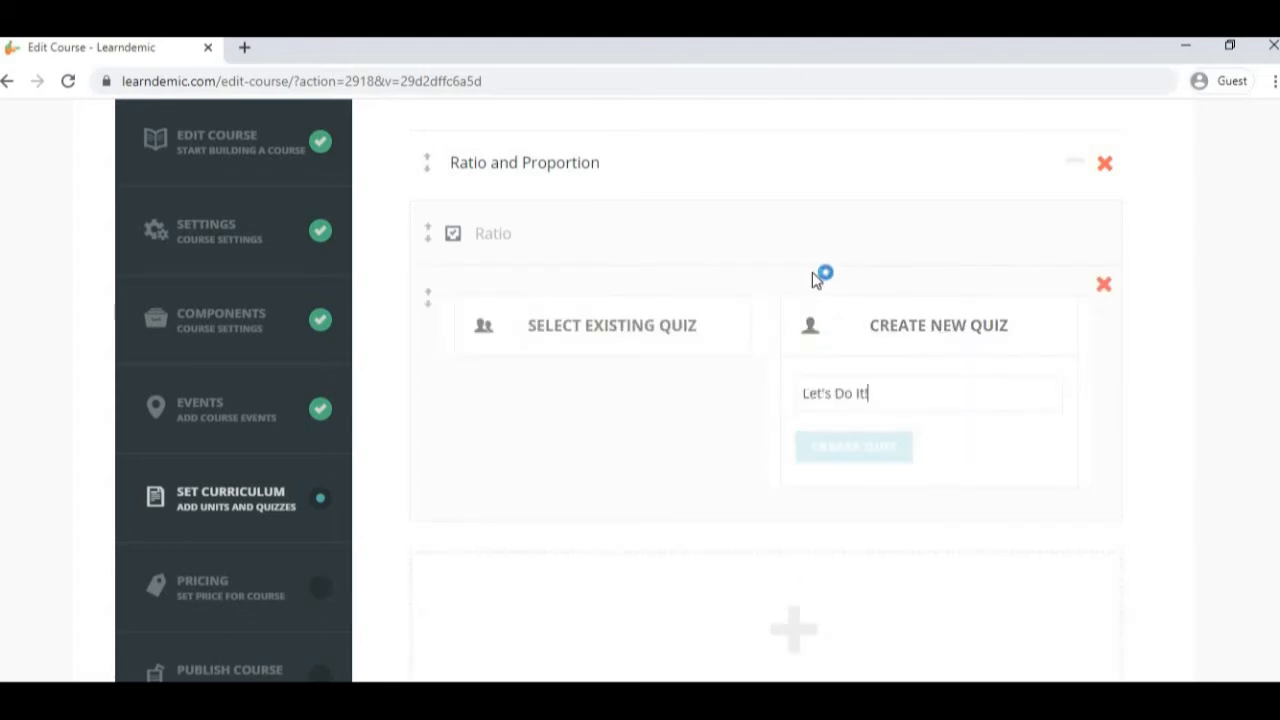
- Create a new unit named "Proportion" below the Let's Do It! quiz
mouse_move(571, 386)
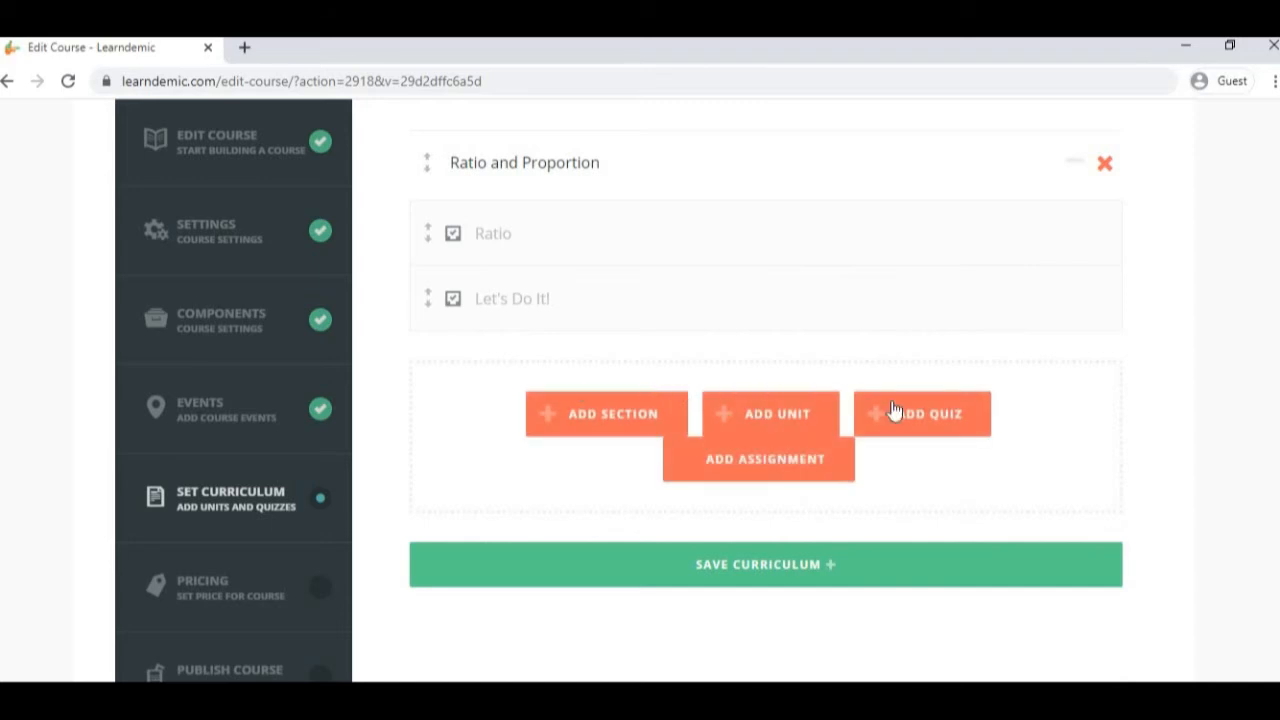
left_click(790, 414)
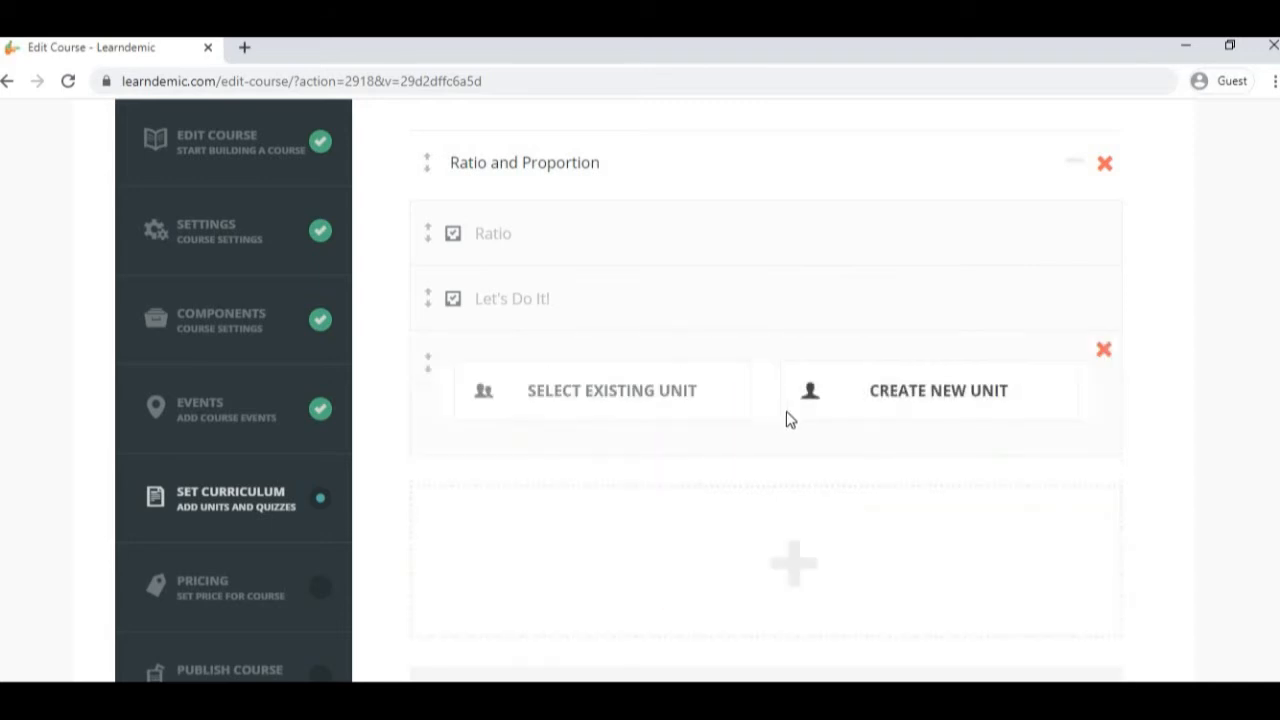
left_click(886, 392)
type("Proportion")
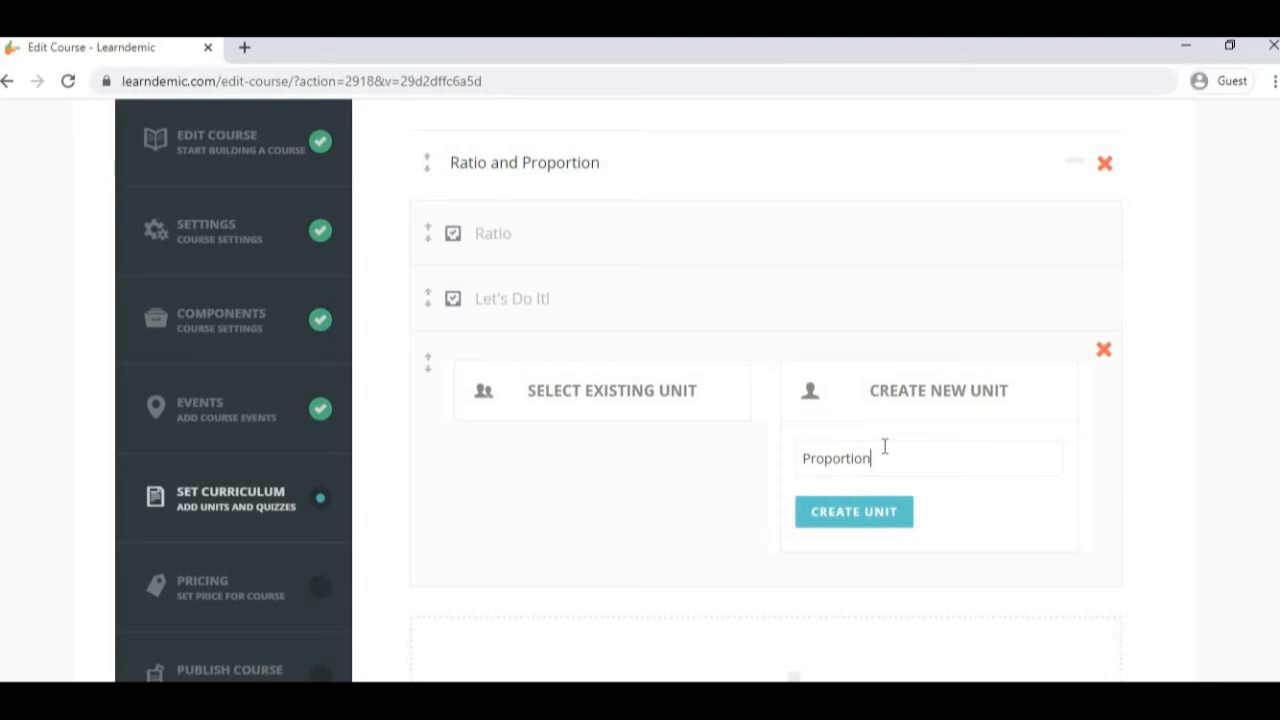
left_click(860, 511)
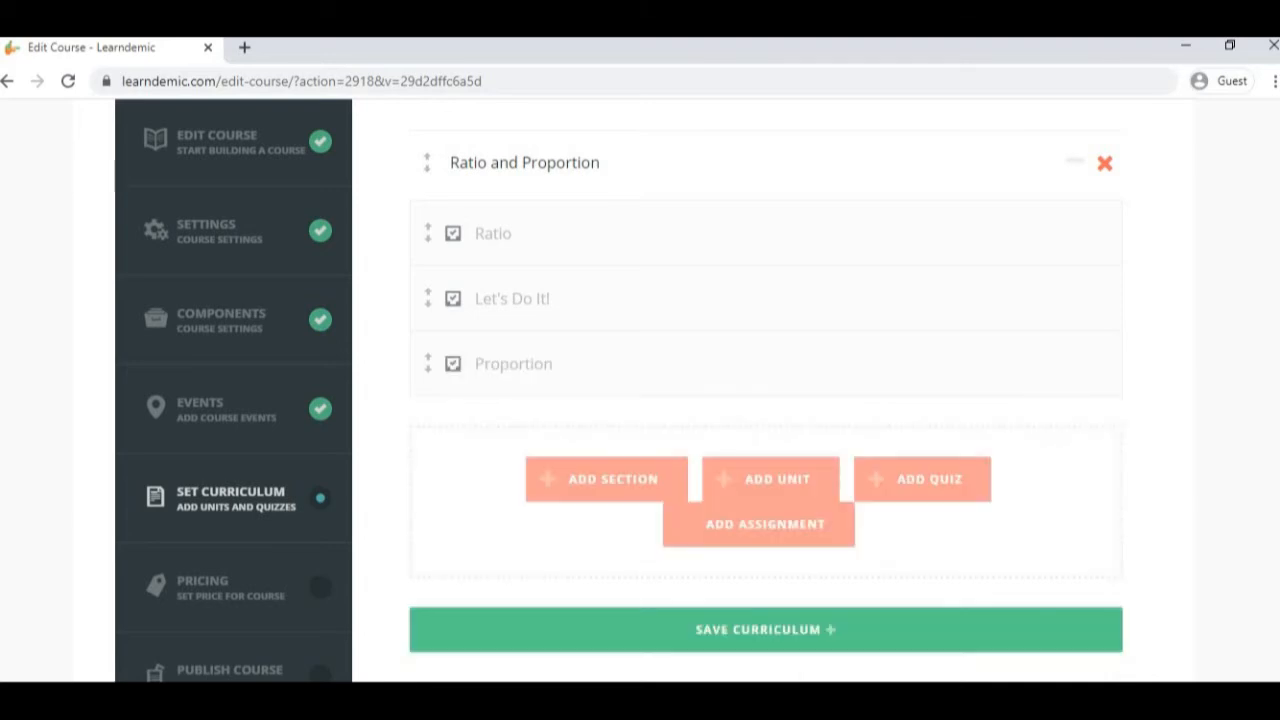
- Create a new quiz named "Quiz" below the Proportion unit
left_click(912, 480)
left_click(916, 460)
type("Quiz")
left_click(860, 587)
scroll(854, 537, "down", 2)
scroll(758, 404, "up", 2)
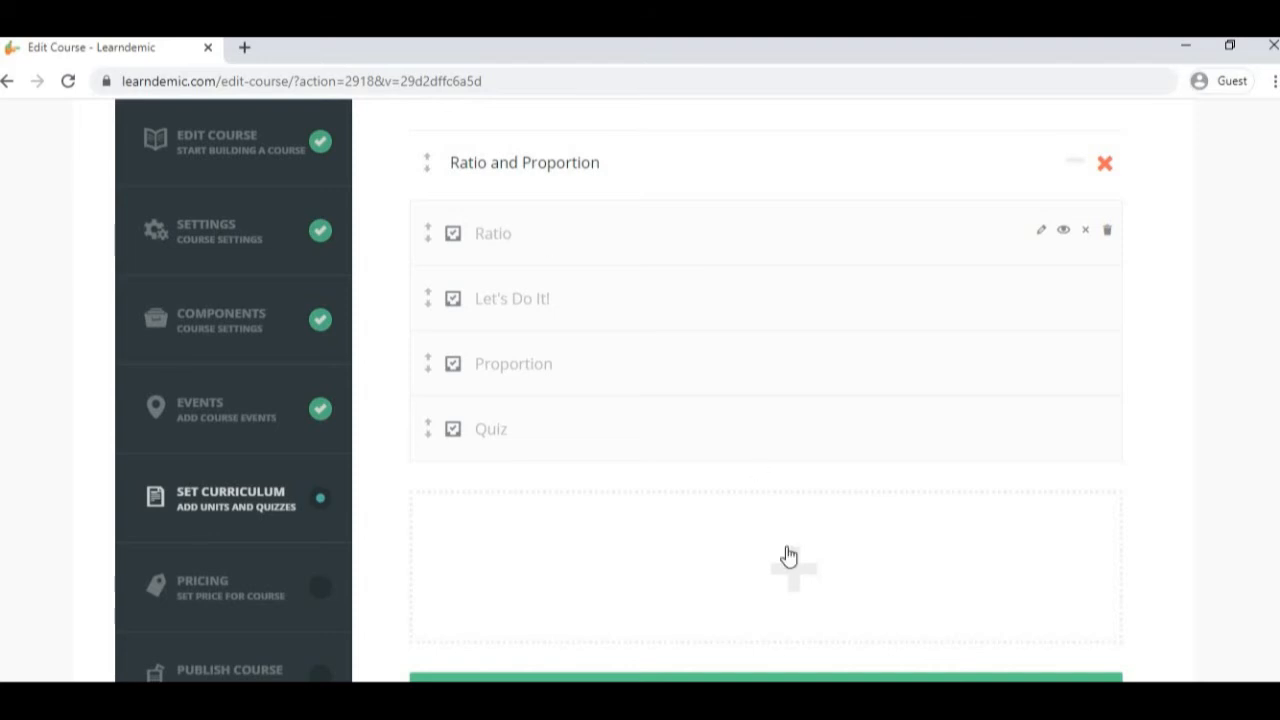
- Create the assignments "Assignment - Ratio", placed directly below the Let's Do It! quiz, and "Assignment - Proportion", placed below Quiz
left_click(788, 594)
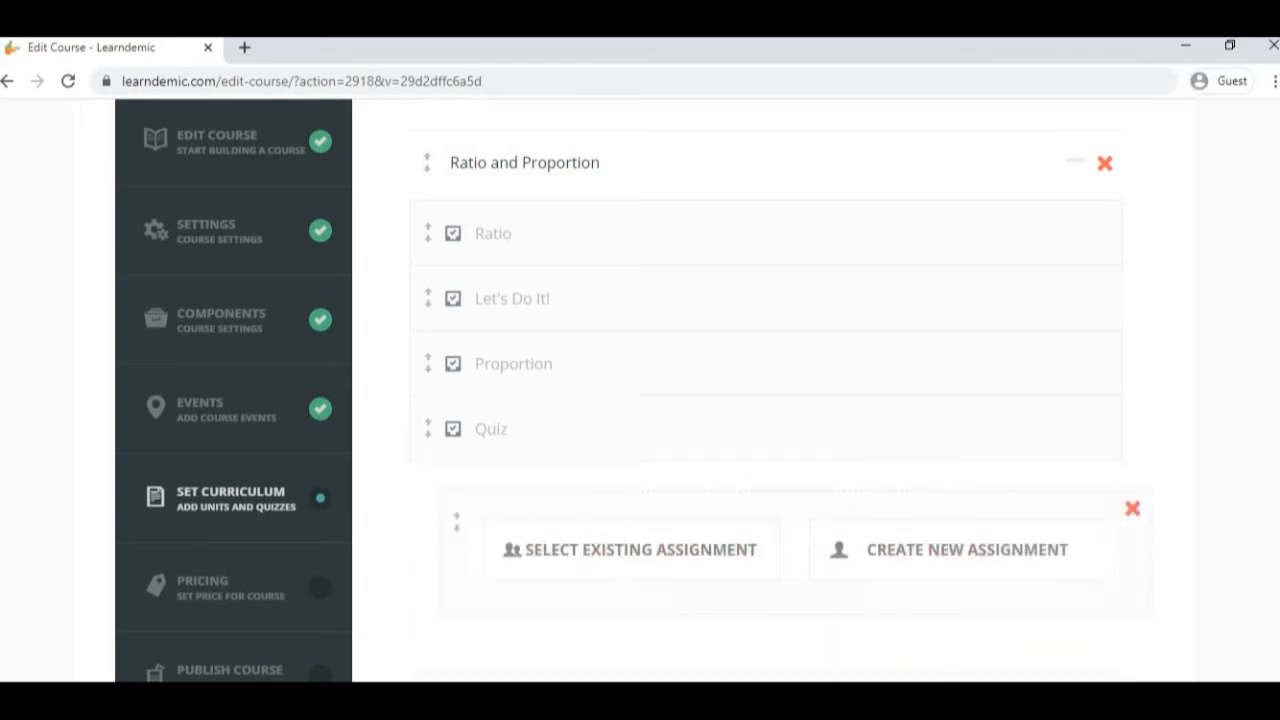
left_click(920, 552)
type("Assignment - Proport")
left_click(907, 670)
left_click_drag(429, 500, 432, 352)
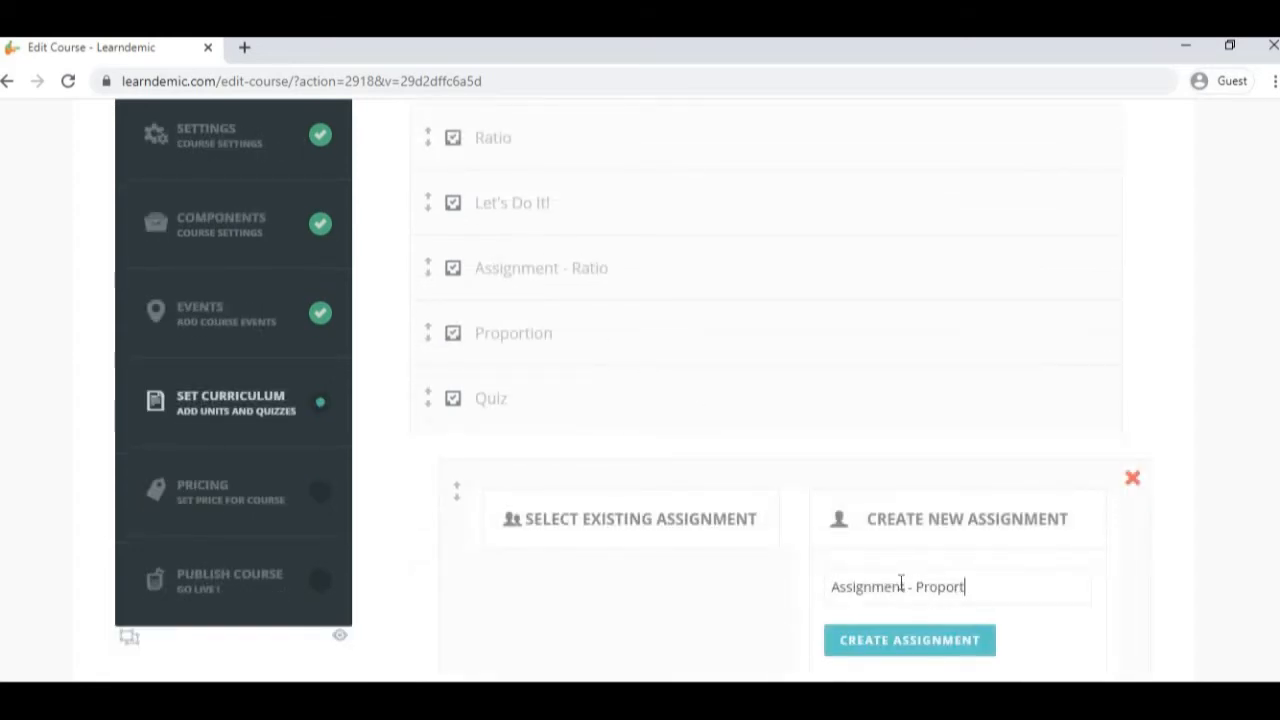
left_click(924, 642)
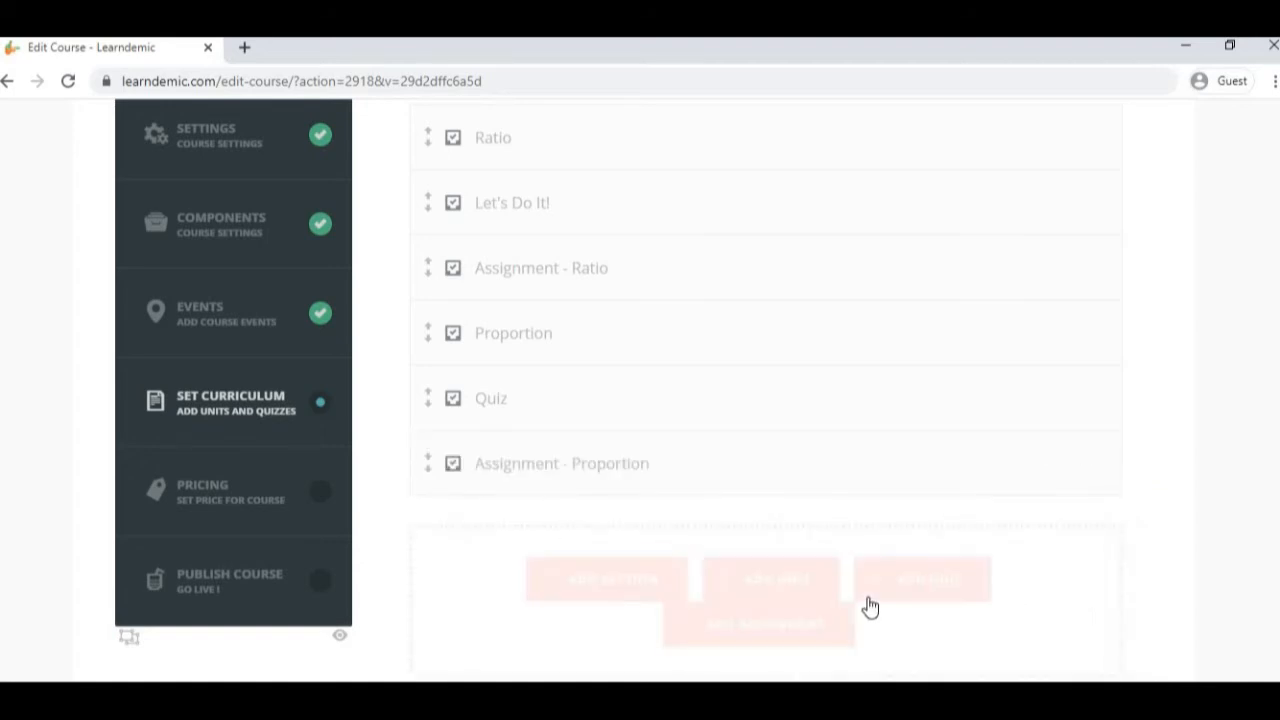
- Create a new quiz named "Unit Tes" at the end of the Ratio and Proportion section
left_click(912, 586)
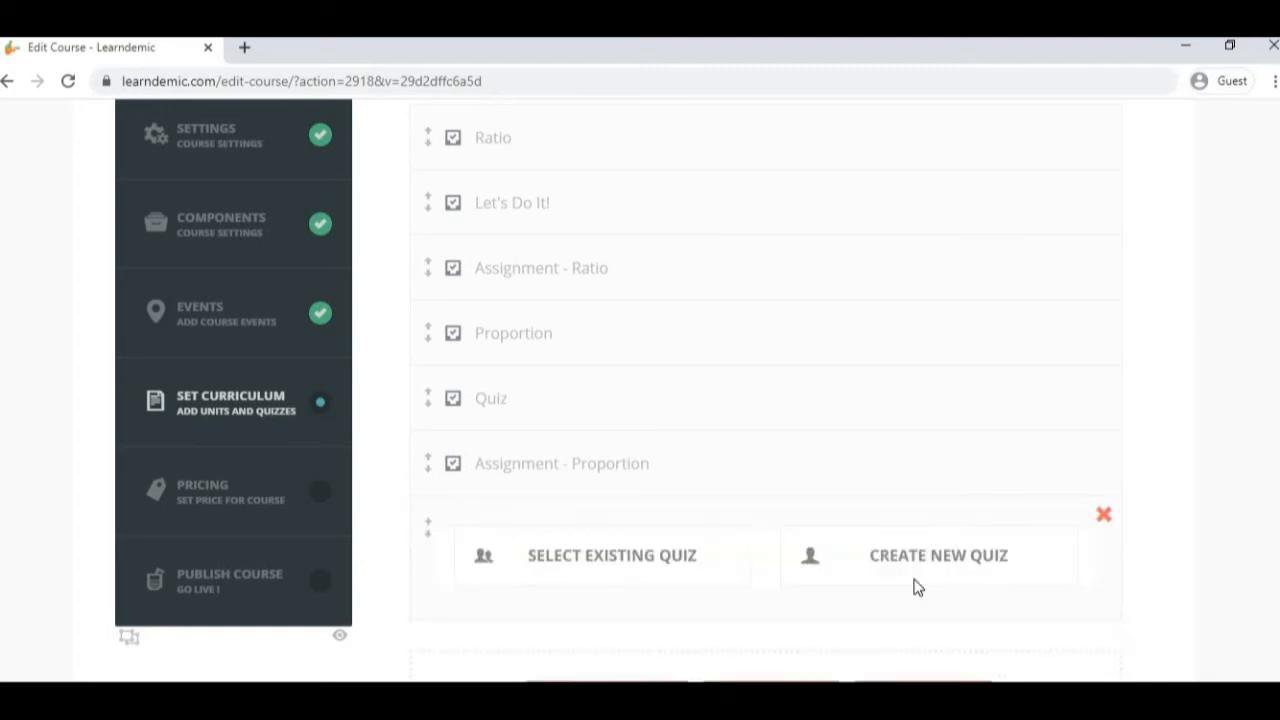
left_click(937, 556)
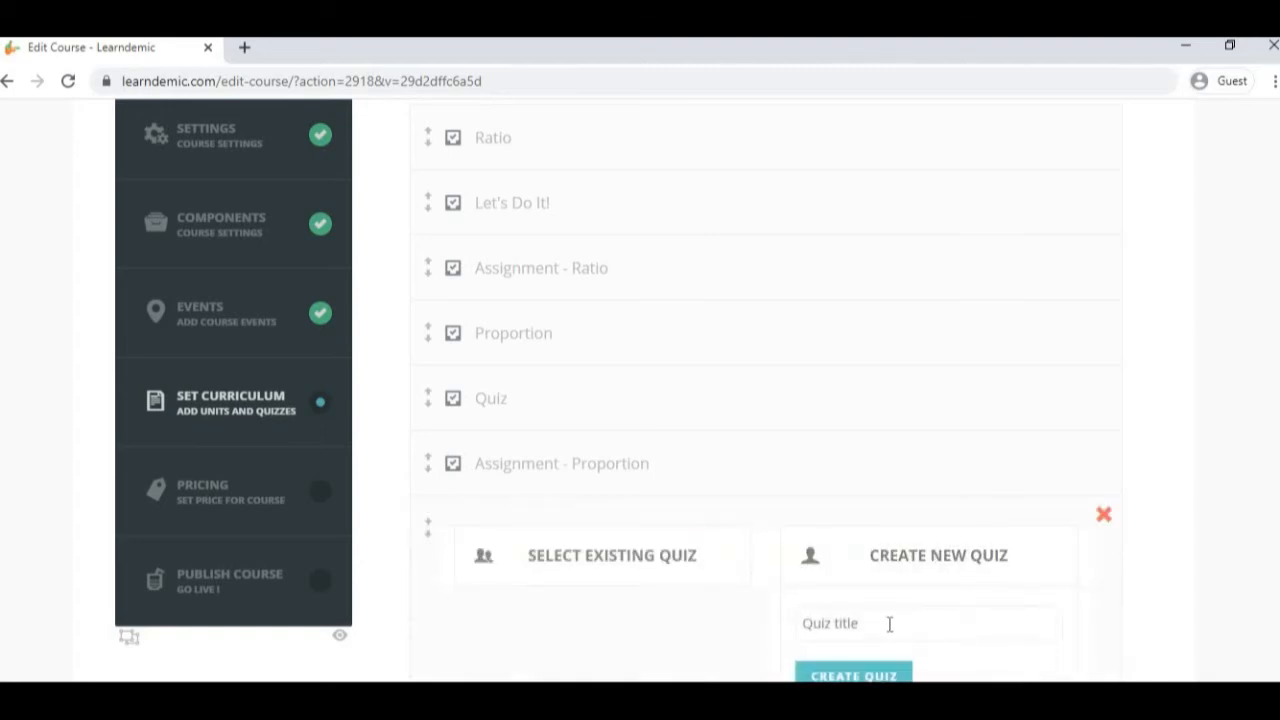
type("Unit Tes")
left_click(885, 676)
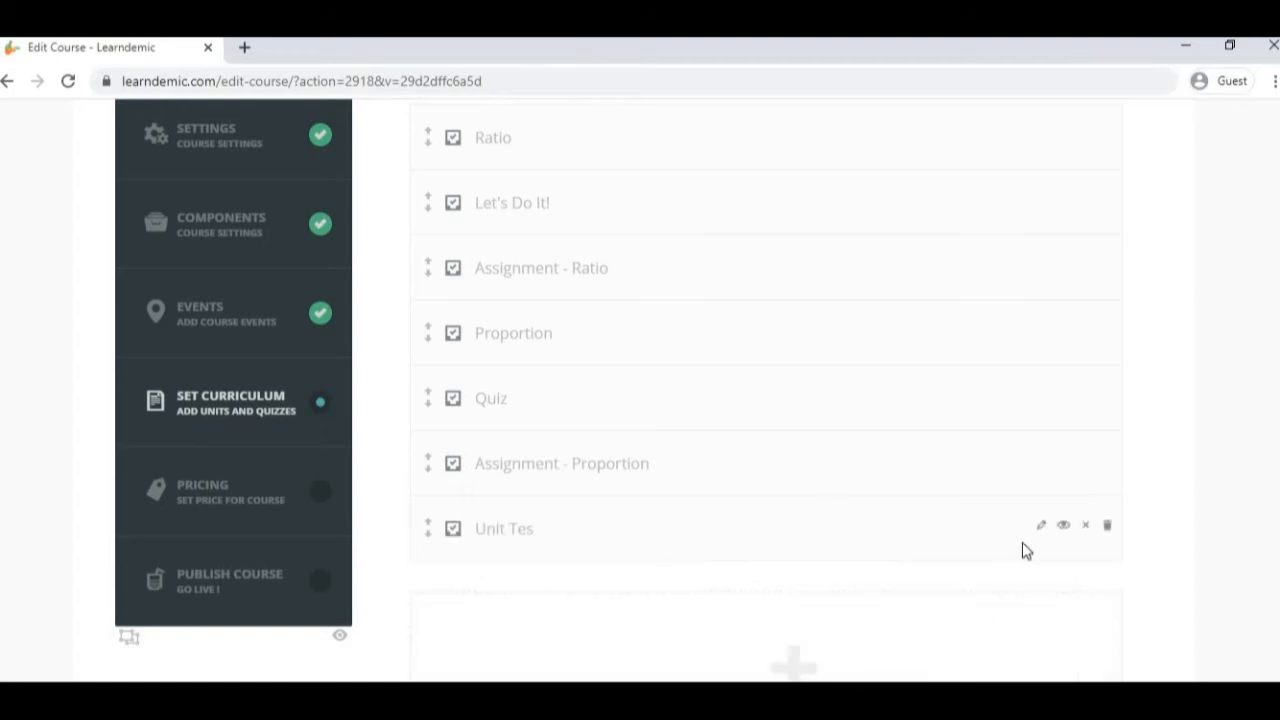
scroll(775, 442, "up", 1)
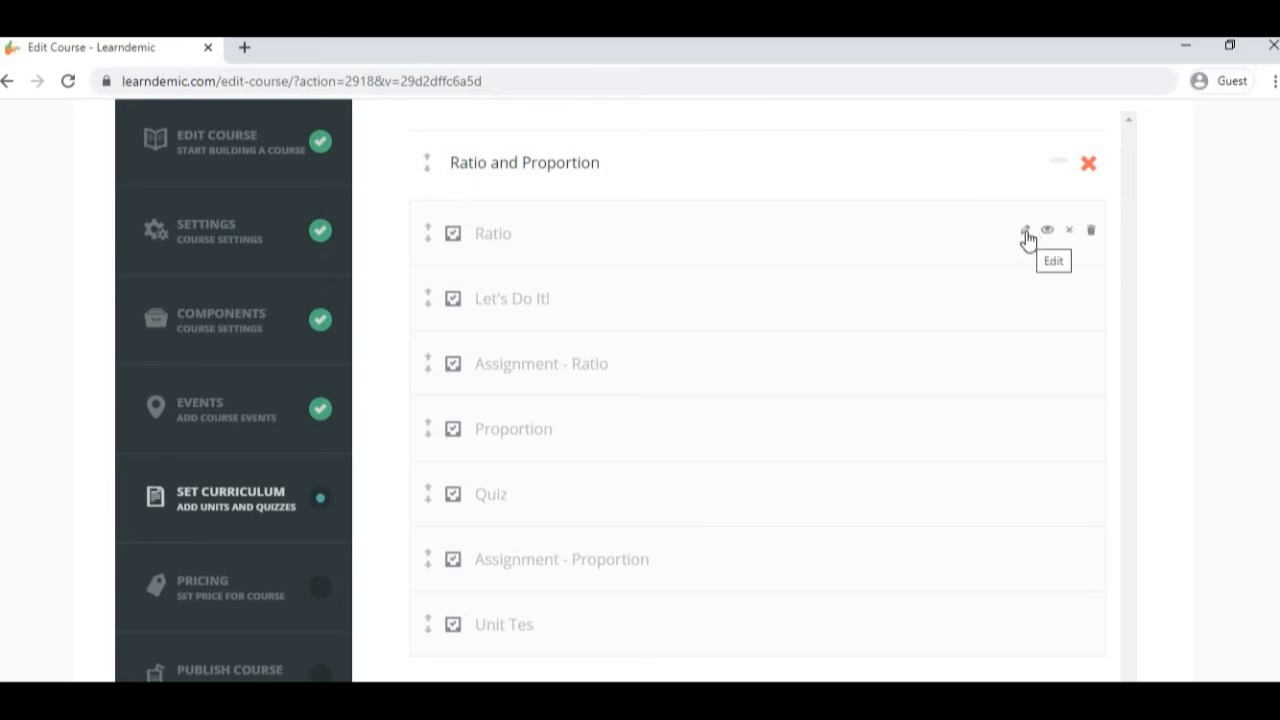
- Open the Ratio unit for editing and copy the Rate vs Ratio lesson text from the Word module document
left_click(1025, 233)
key("alt+Tab")
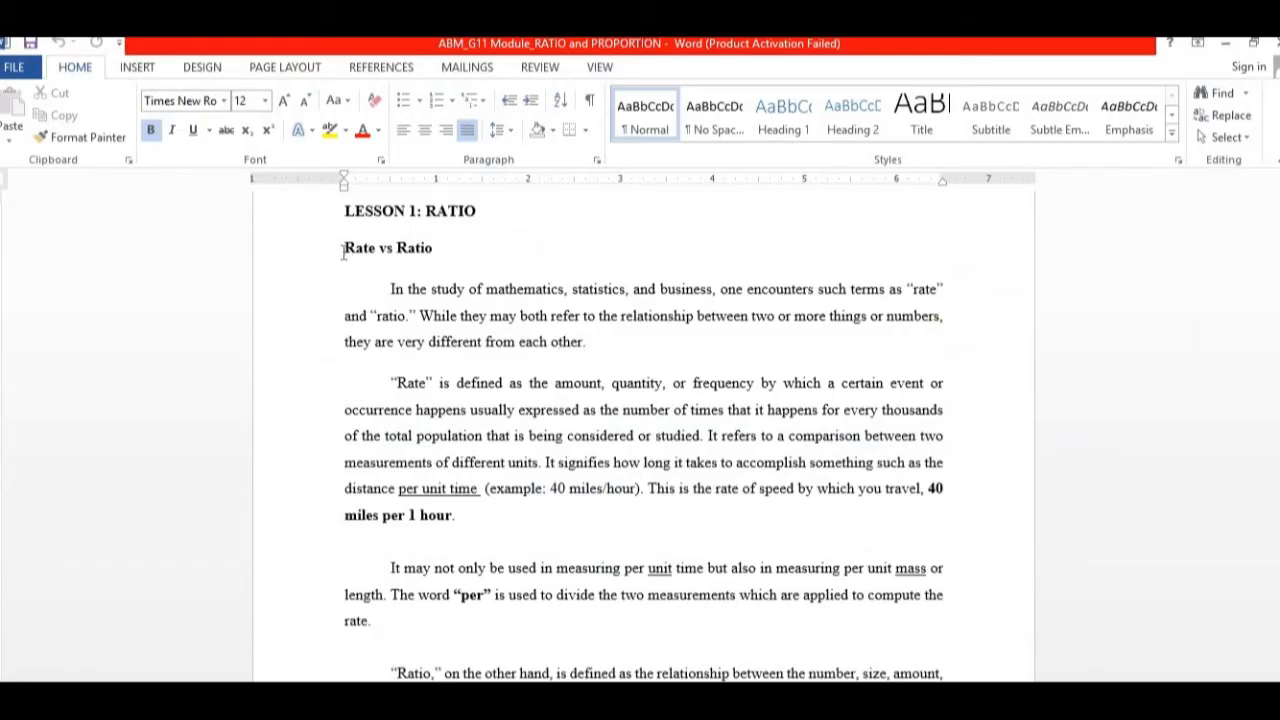
left_click_drag(490, 322, 614, 451)
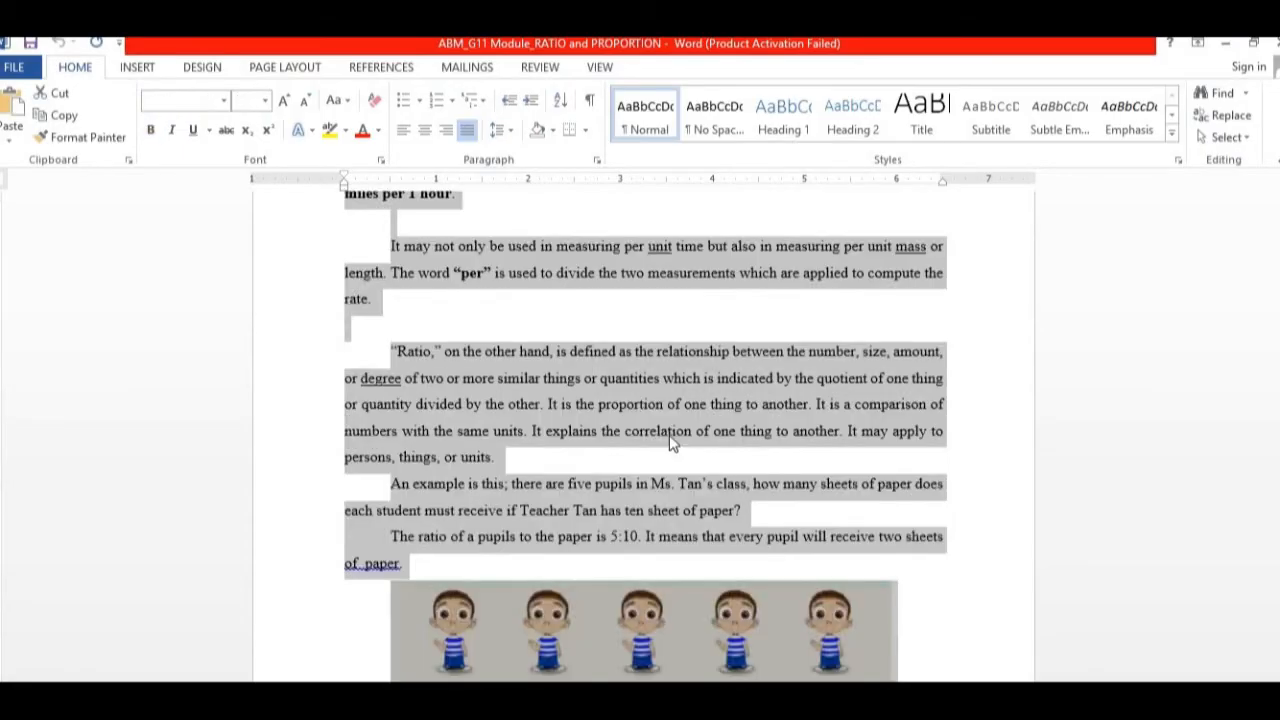
scroll(670, 443, "up", 10)
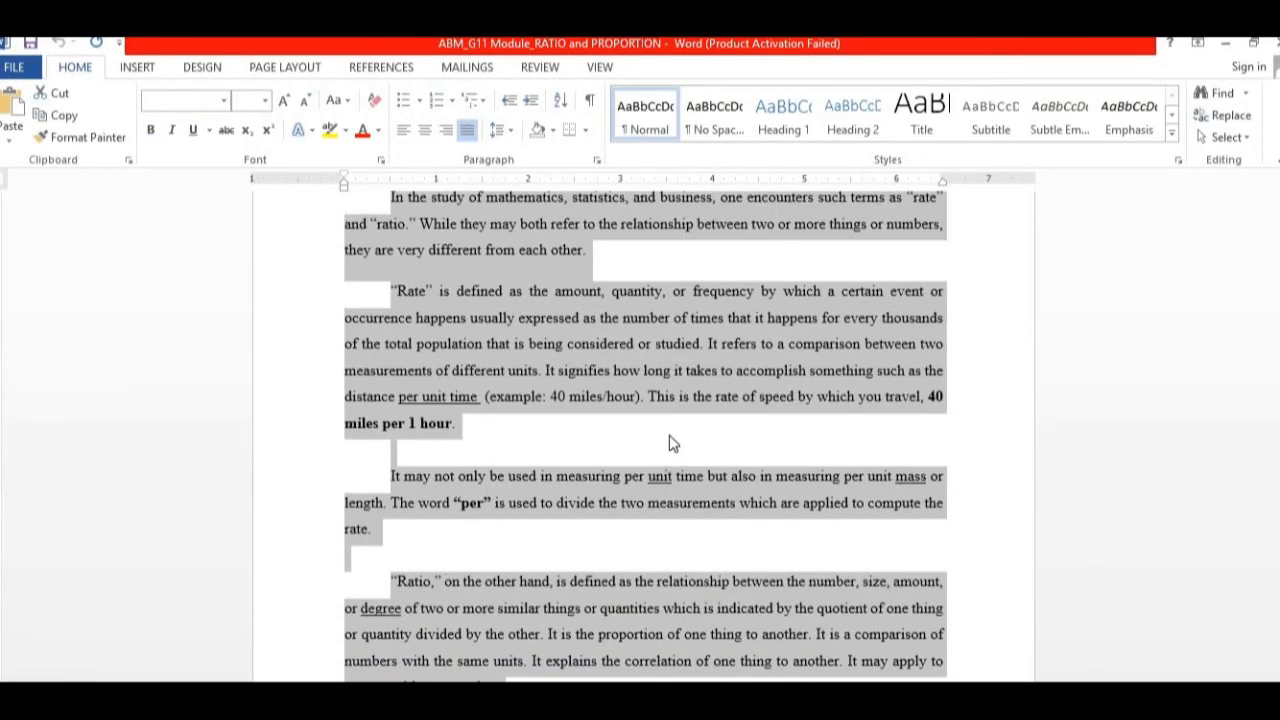
key("alt+Tab")
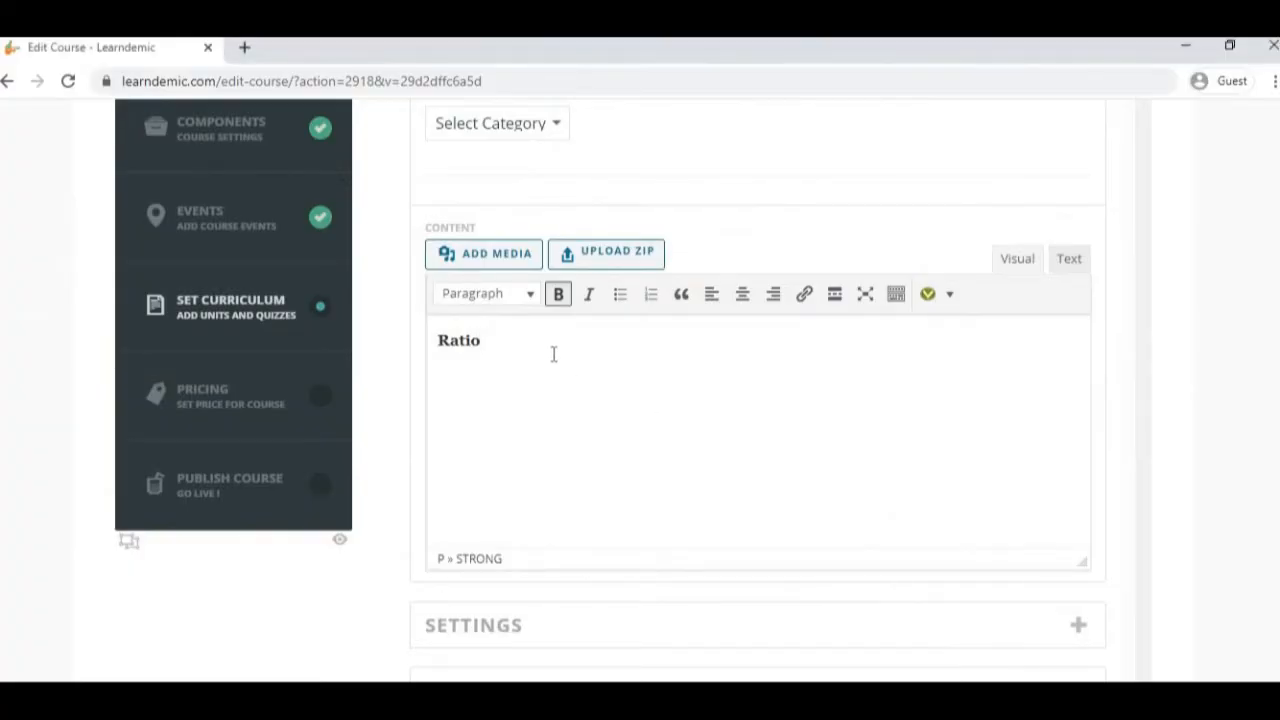
- Replace the Ratio unit's content with the heading "Lesson 1: Ratio" followed by the copied lesson text
key("ctrl+a")
type("Lesson 1: Ratio")
key("Return")
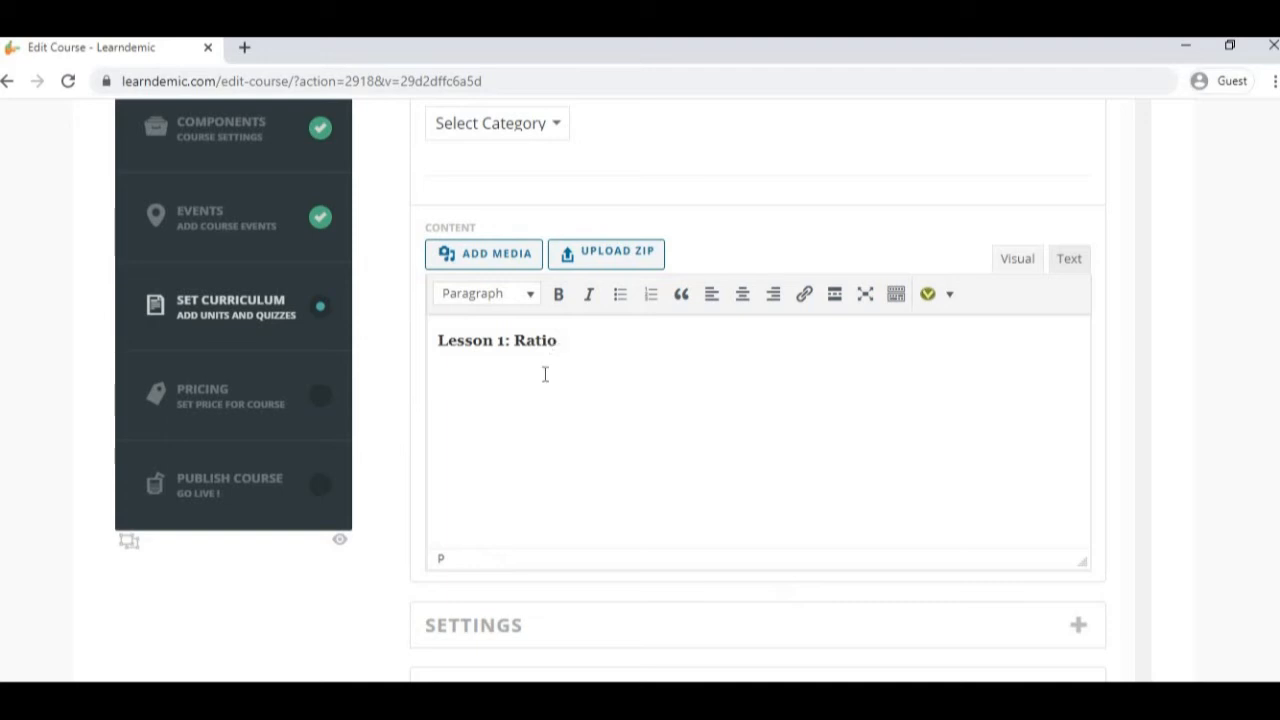
key("ctrl+v")
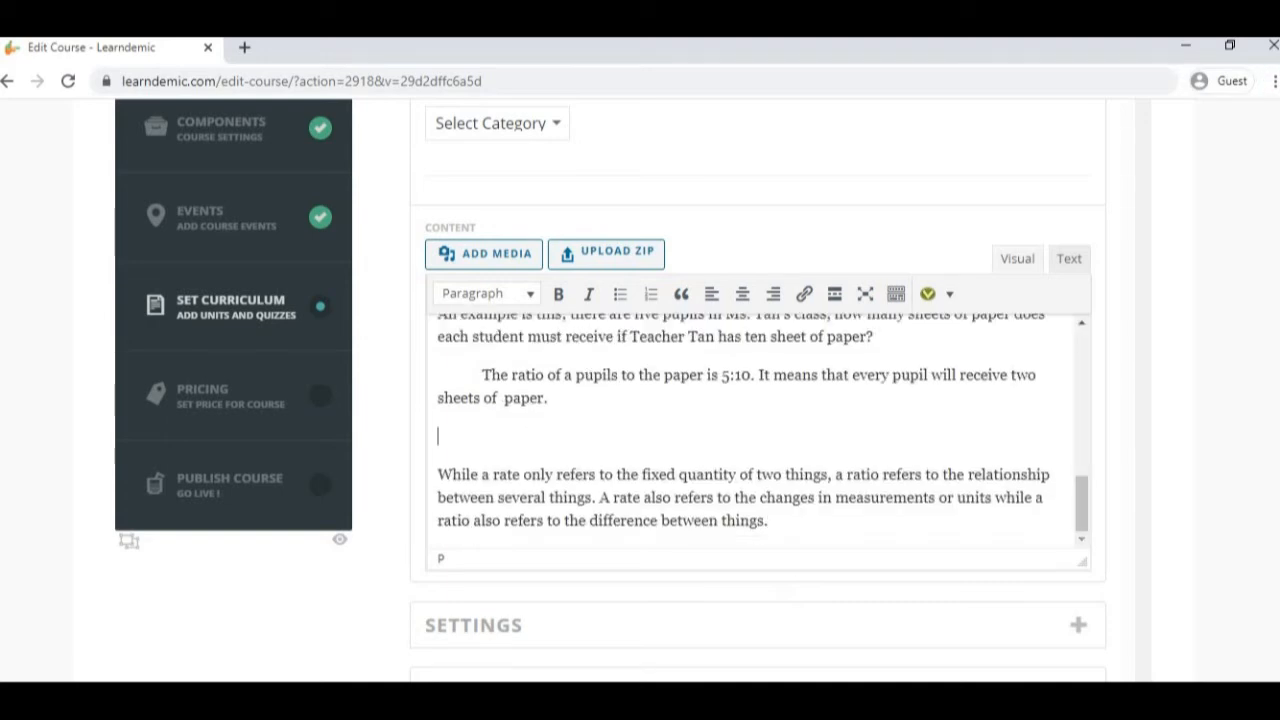
- Examine the Ratio unit's settings, including the unit type options, and its options for adding assignments
scroll(662, 433, "down", 2)
left_click(662, 433)
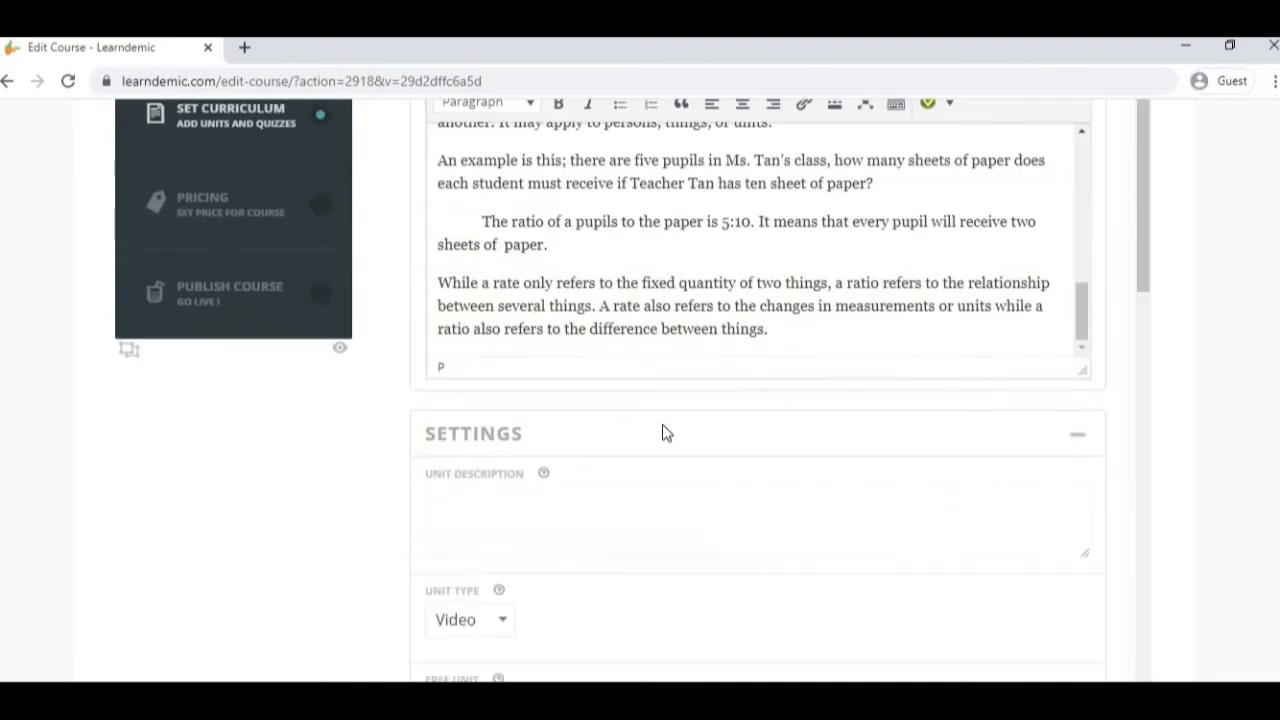
left_click(1080, 434)
scroll(471, 600, "down", 1)
left_click(498, 524)
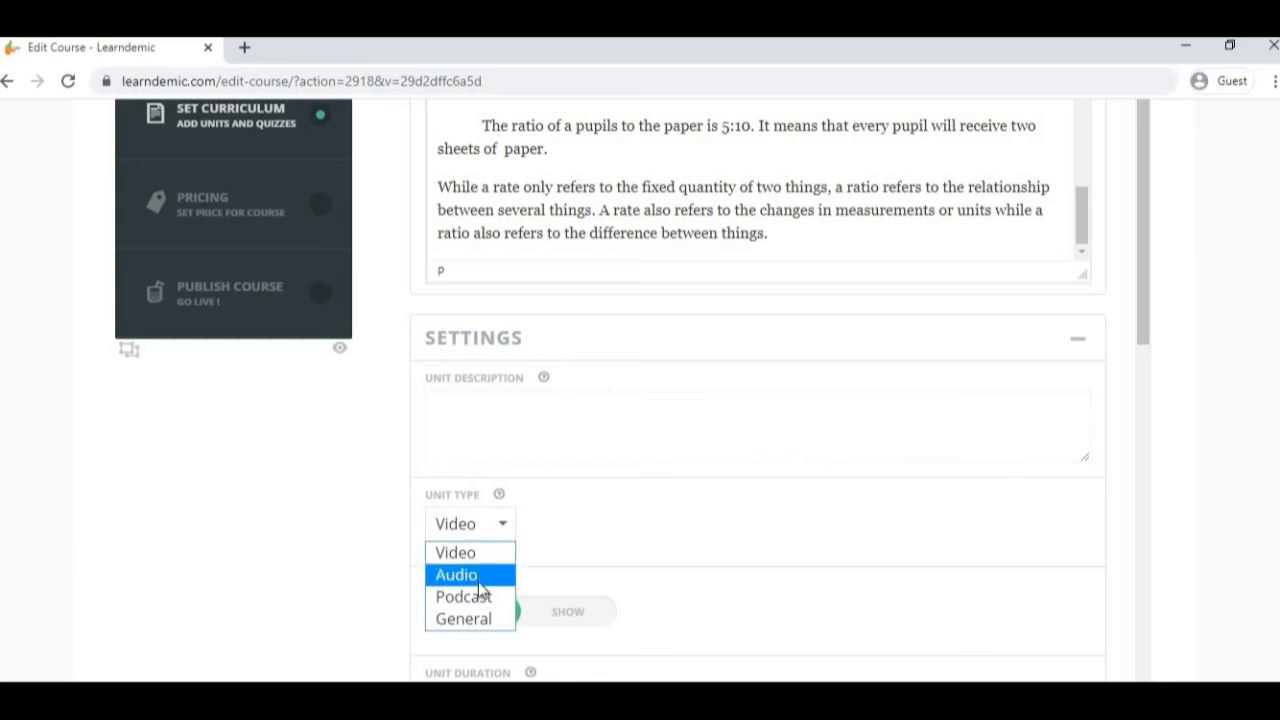
left_click(1078, 340)
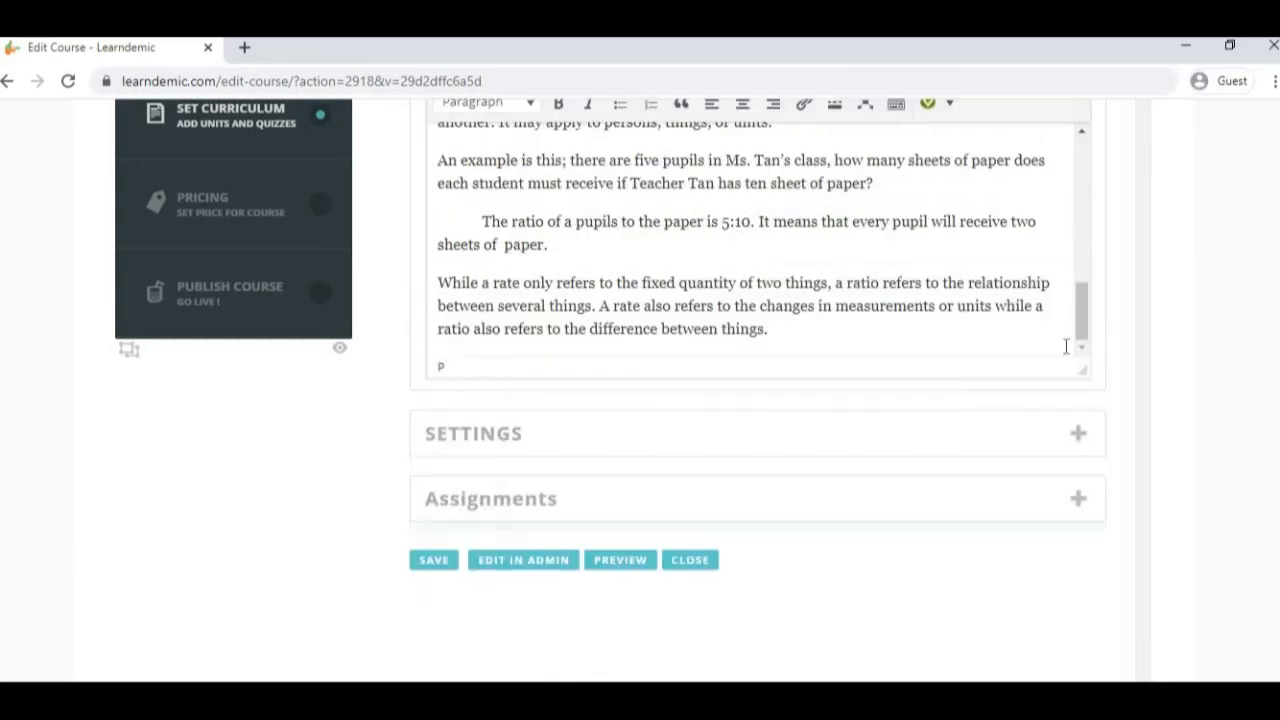
left_click(1045, 508)
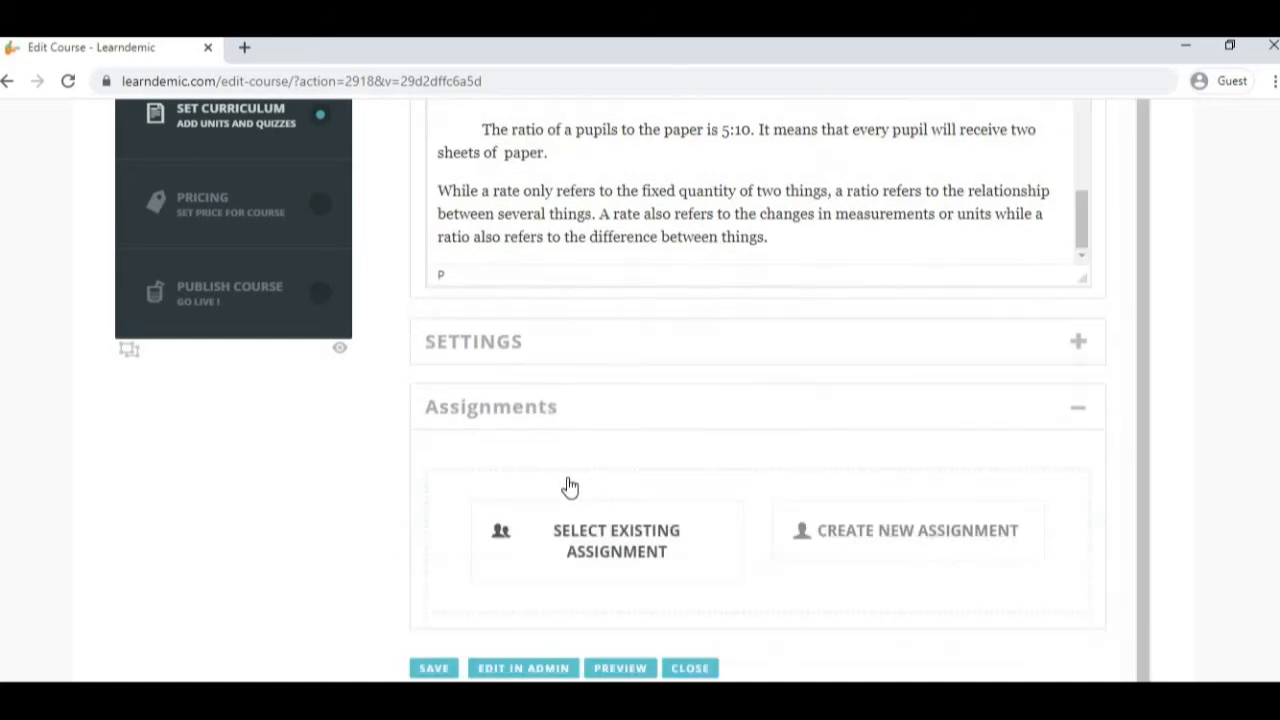
left_click(845, 548)
scroll(851, 577, "down", 1)
left_click(1078, 322)
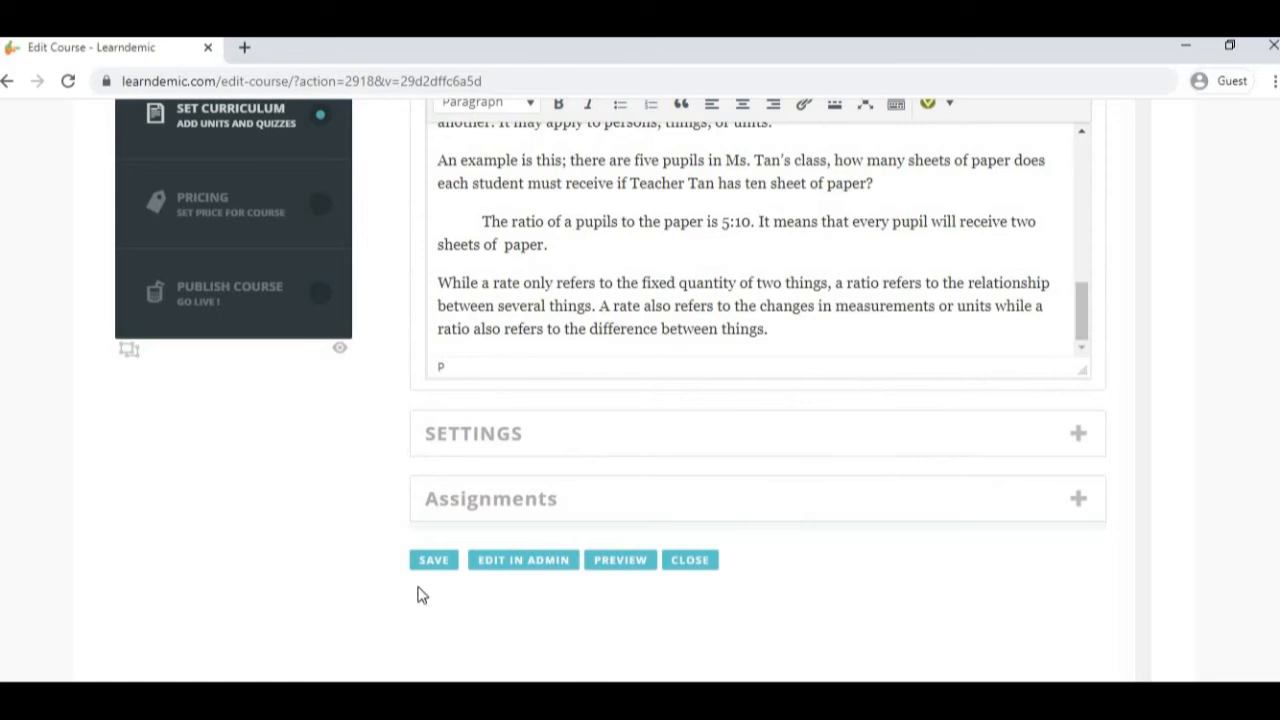
- Save the Ratio unit, overwriting its previous settings, and close its editor
left_click(432, 562)
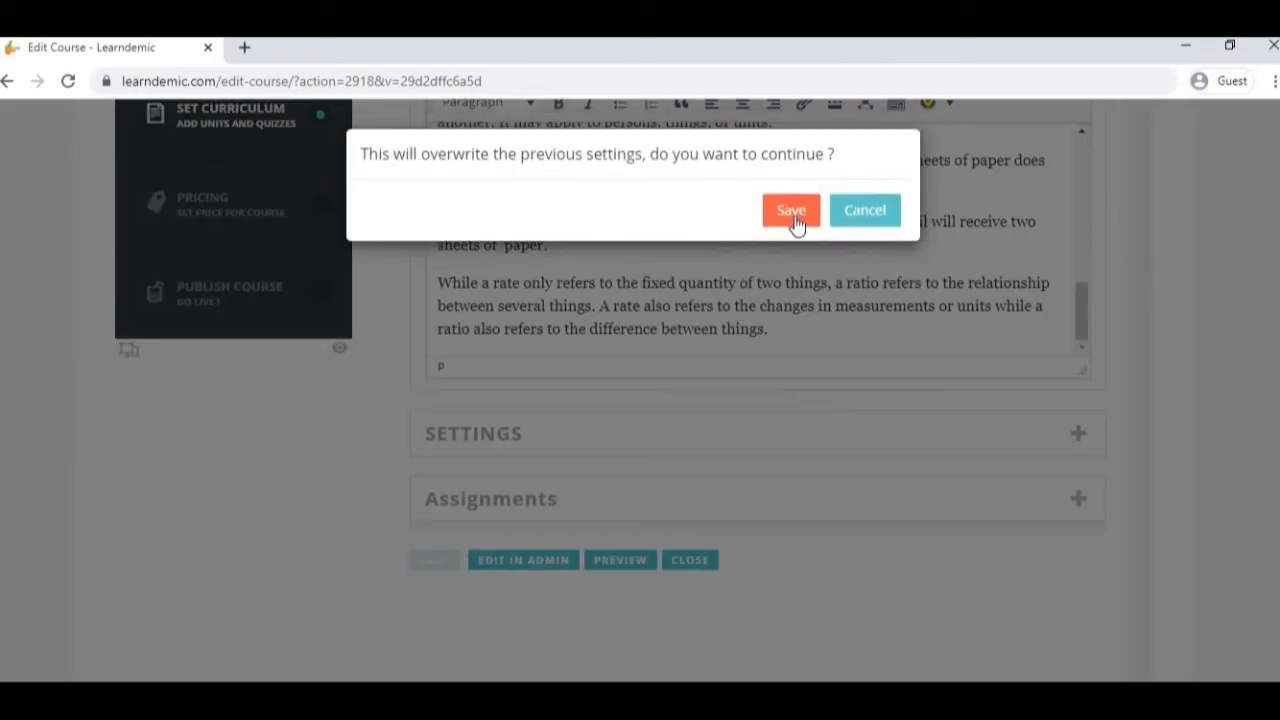
left_click(789, 211)
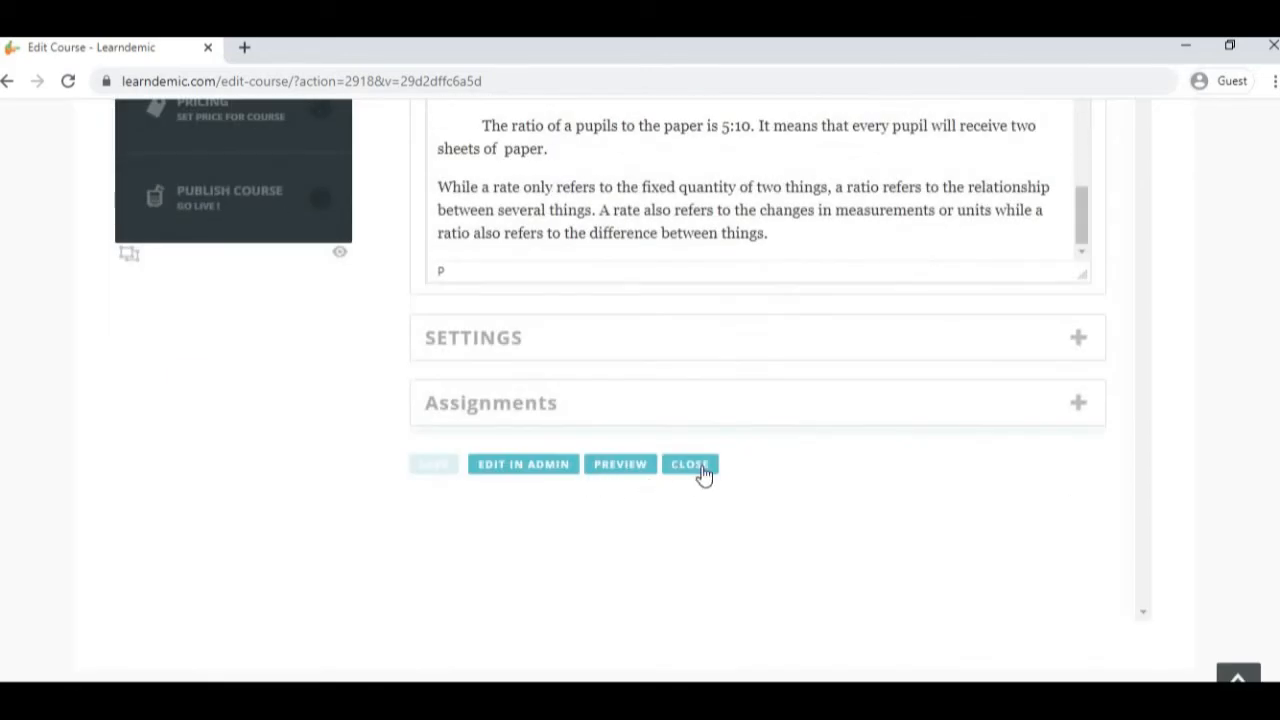
left_click(701, 467)
- Open the Let's Do It! quiz for editing and show its form for creating a new question
scroll(706, 378, "up", 5)
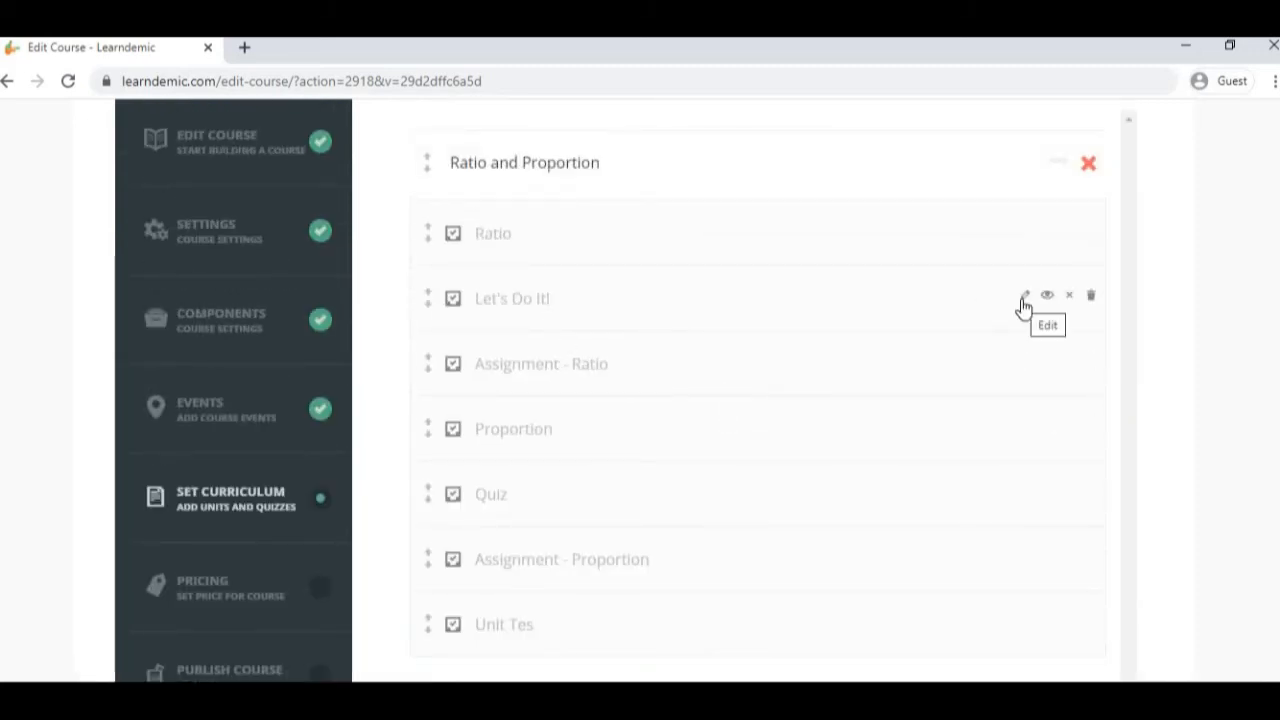
left_click(1023, 300)
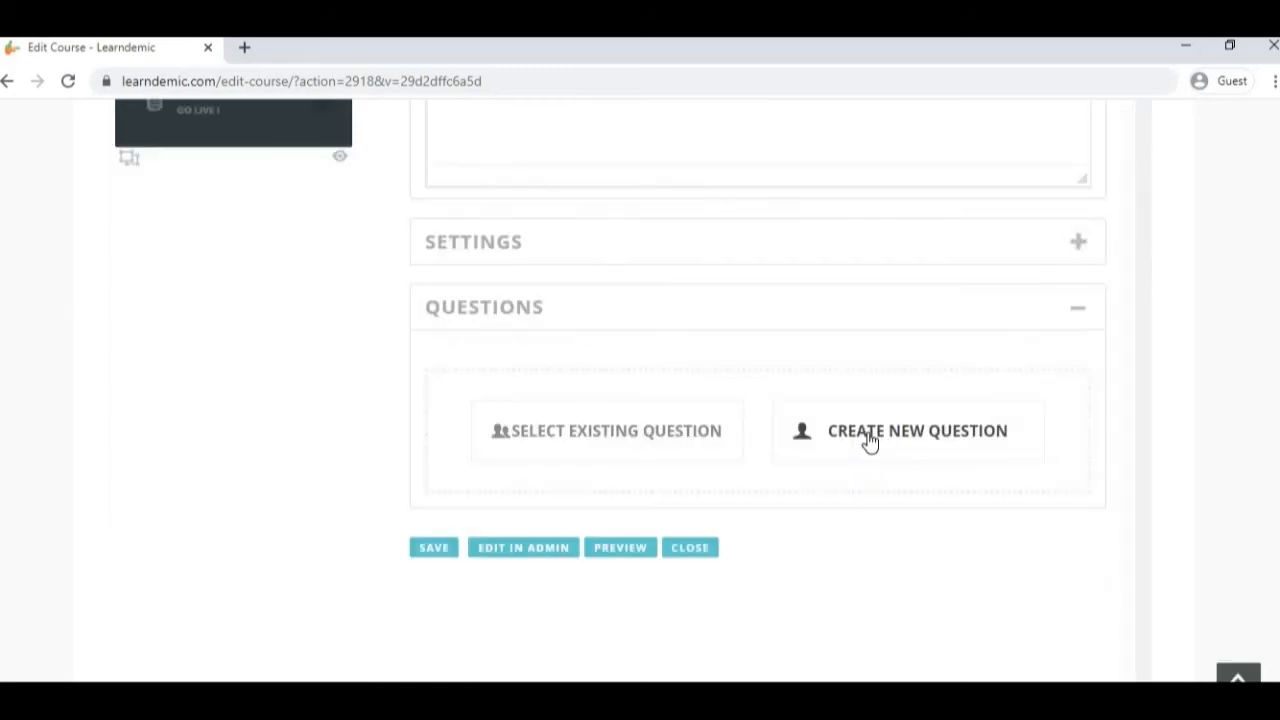
left_click(870, 443)
scroll(894, 451, "down", 1)
scroll(896, 455, "up", 1)
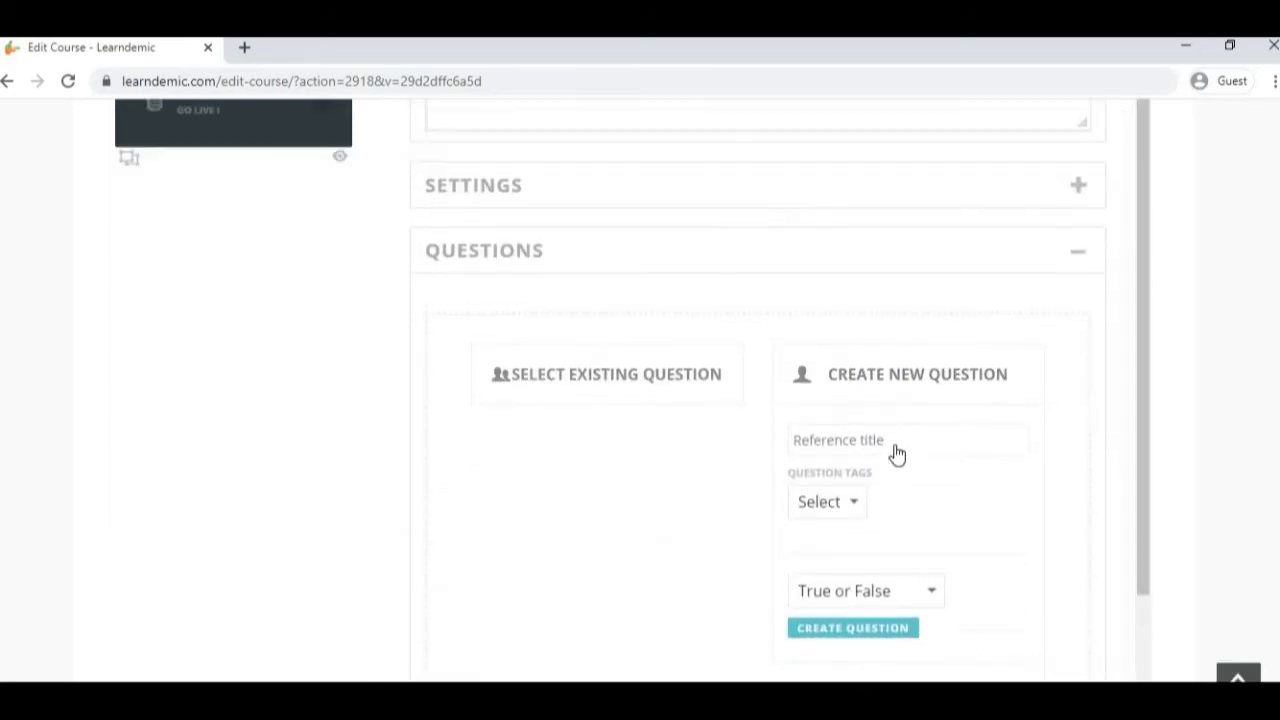
scroll(894, 454, "down", 2)
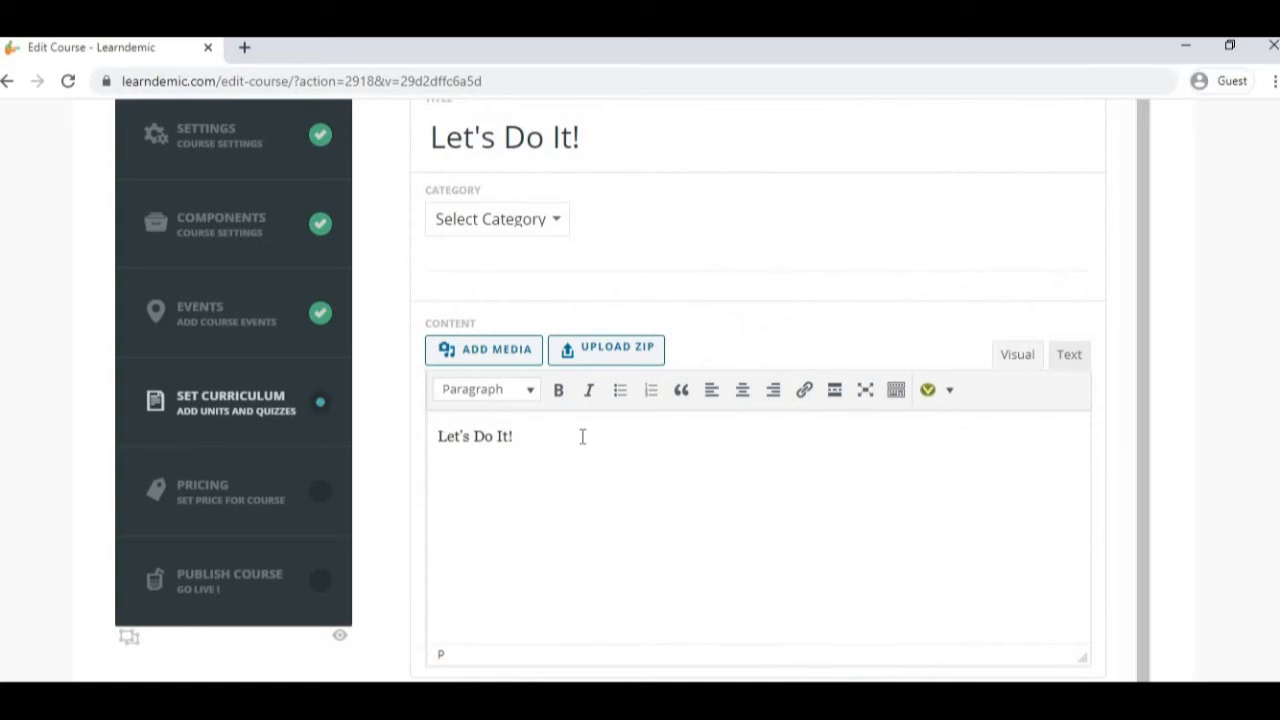
- Add the line "Instruction: Write the simplest form of ratio." to the quiz content below Let's Do It!, with the instruction sentence in bold
key("Return")
type("Instruction:")
type("Write the simplest form of ratio.")
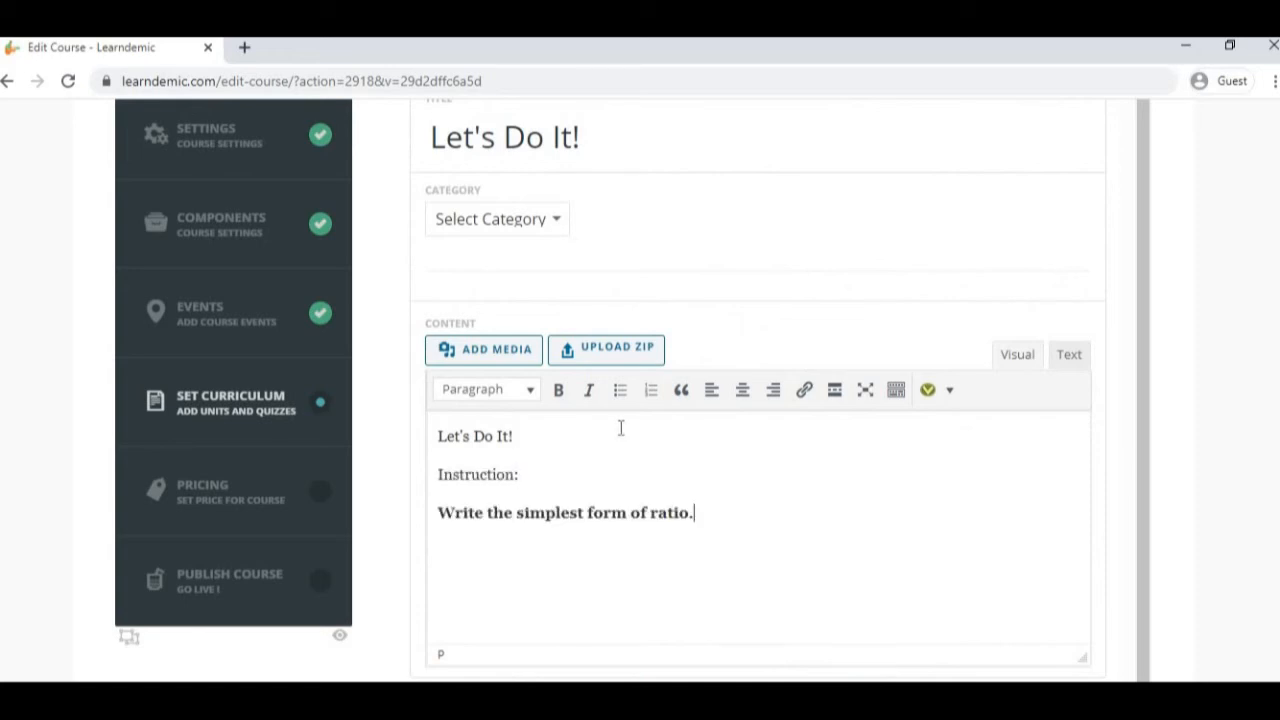
left_click(441, 513)
key("BackSpace")
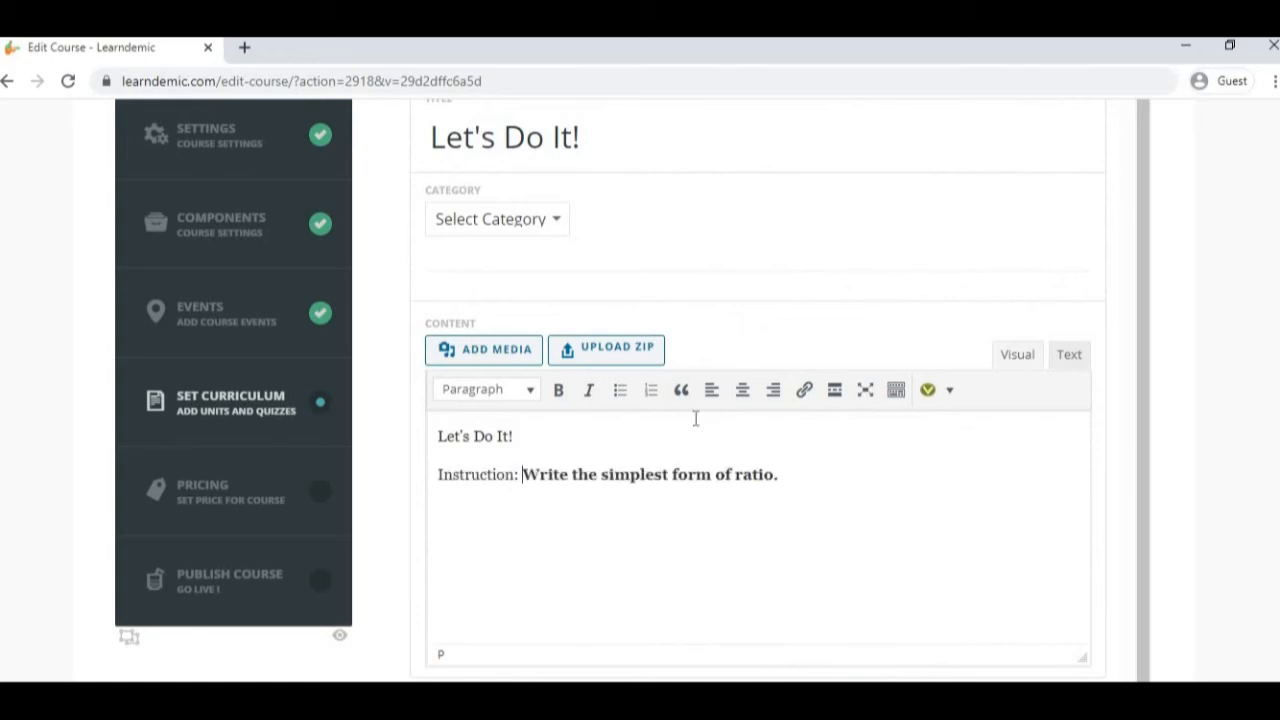
left_click(860, 458)
- Create a new Small Text question titled 5:25 in the Let's Do It! quiz
scroll(840, 477, "down", 4)
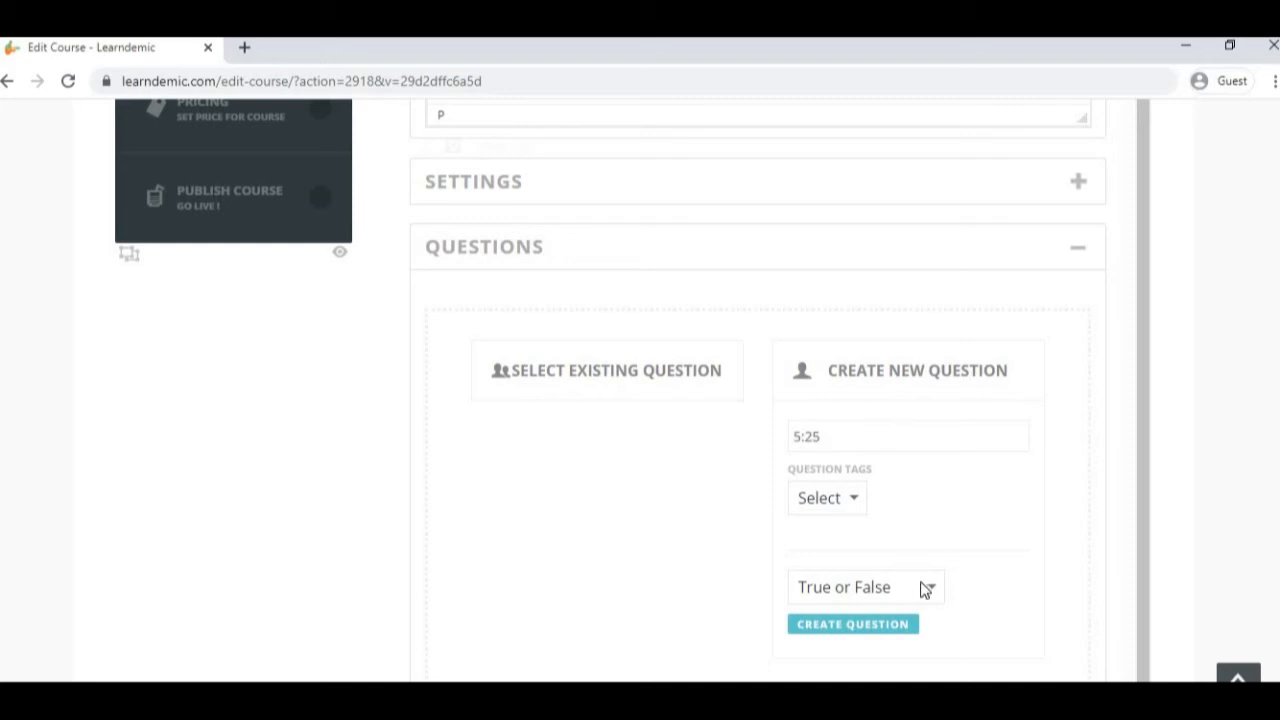
scroll(872, 450, "down", 1)
left_click(863, 342)
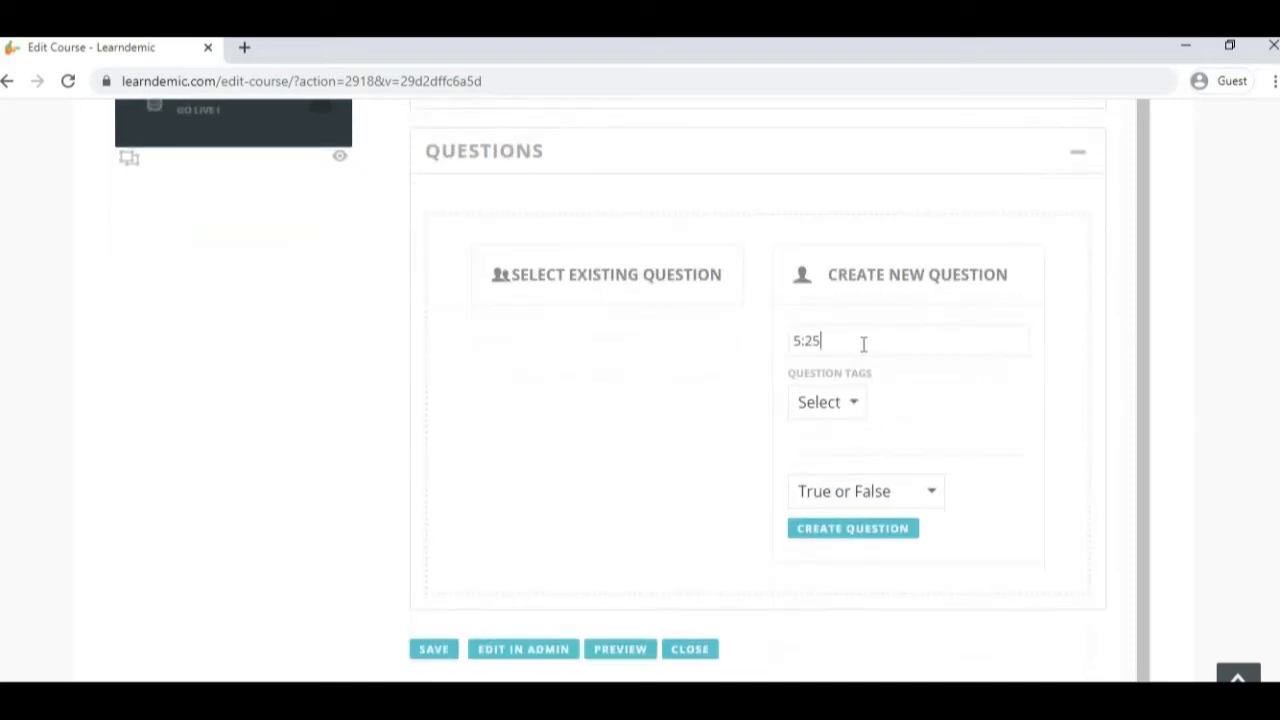
left_click(897, 506)
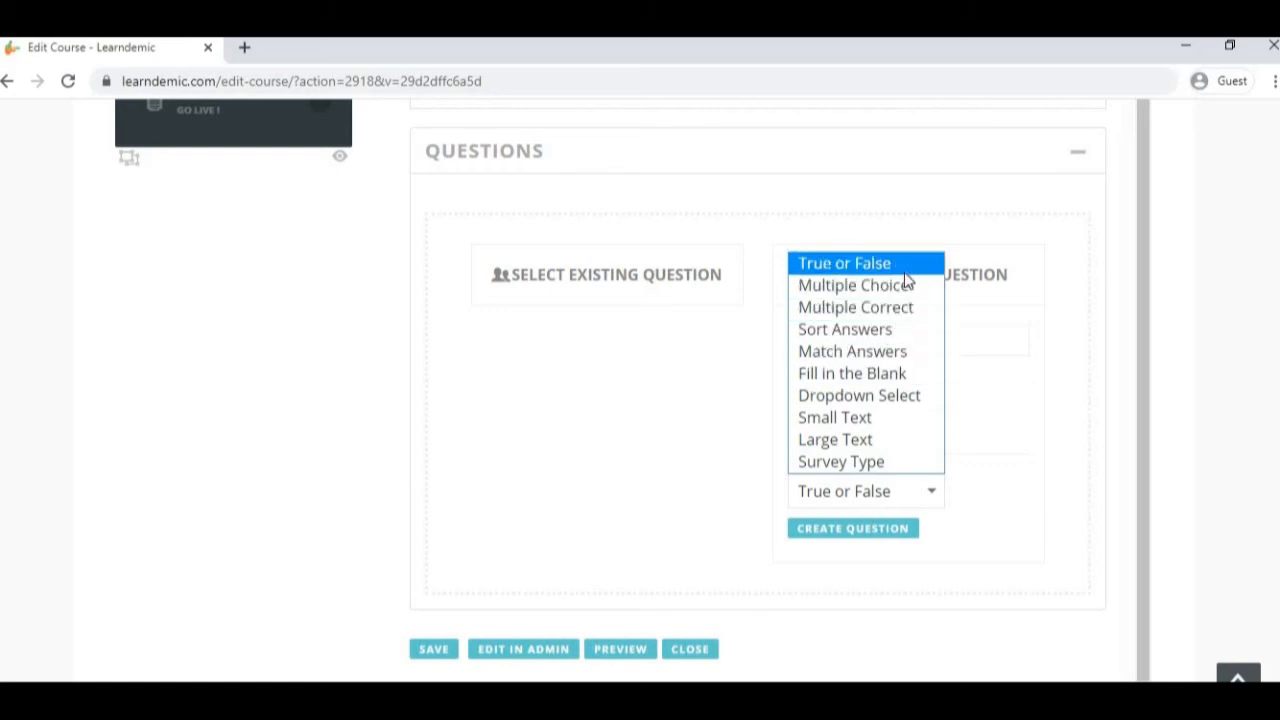
left_click(898, 417)
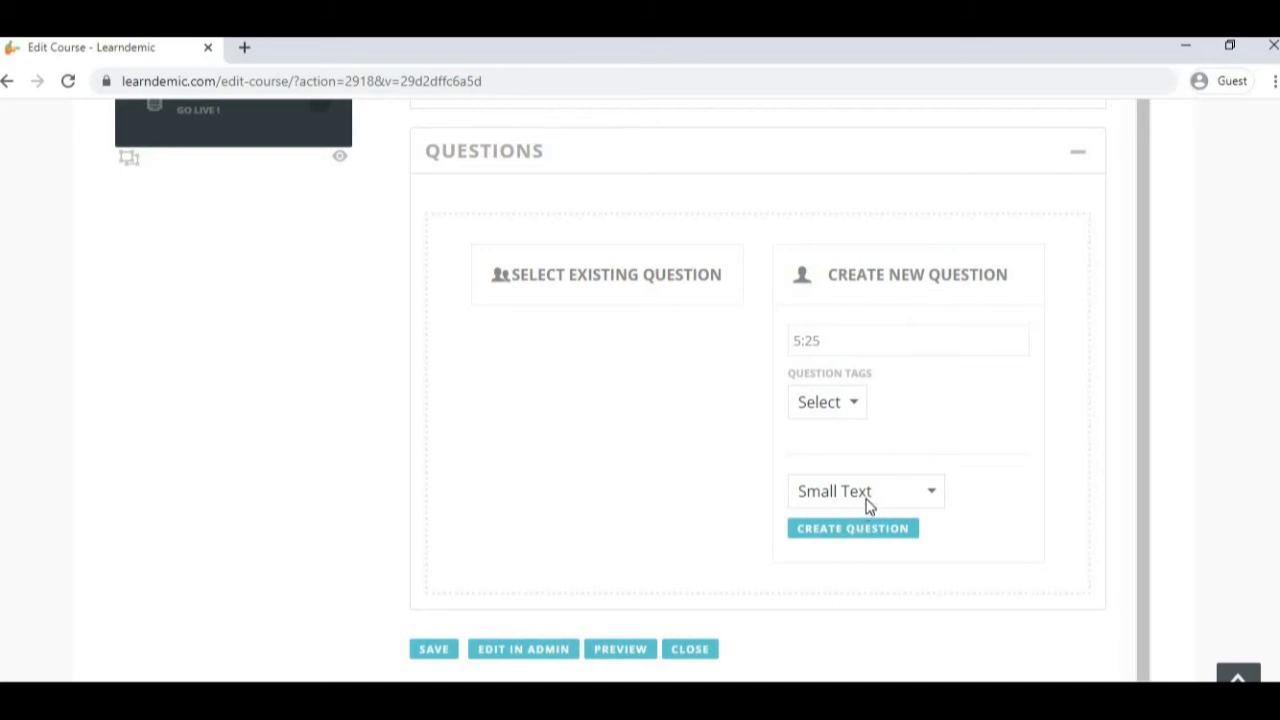
left_click(866, 530)
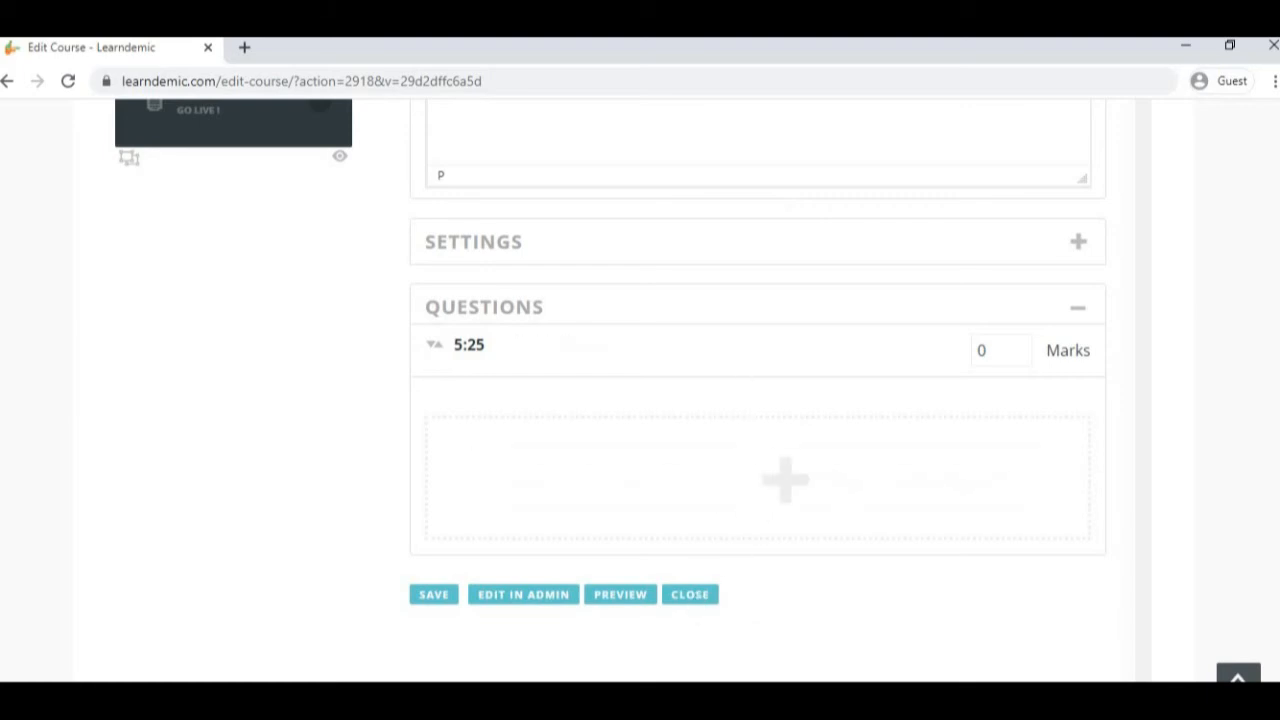
- Close the Let's Do It! quiz editor and save the course curriculum
left_click(694, 600)
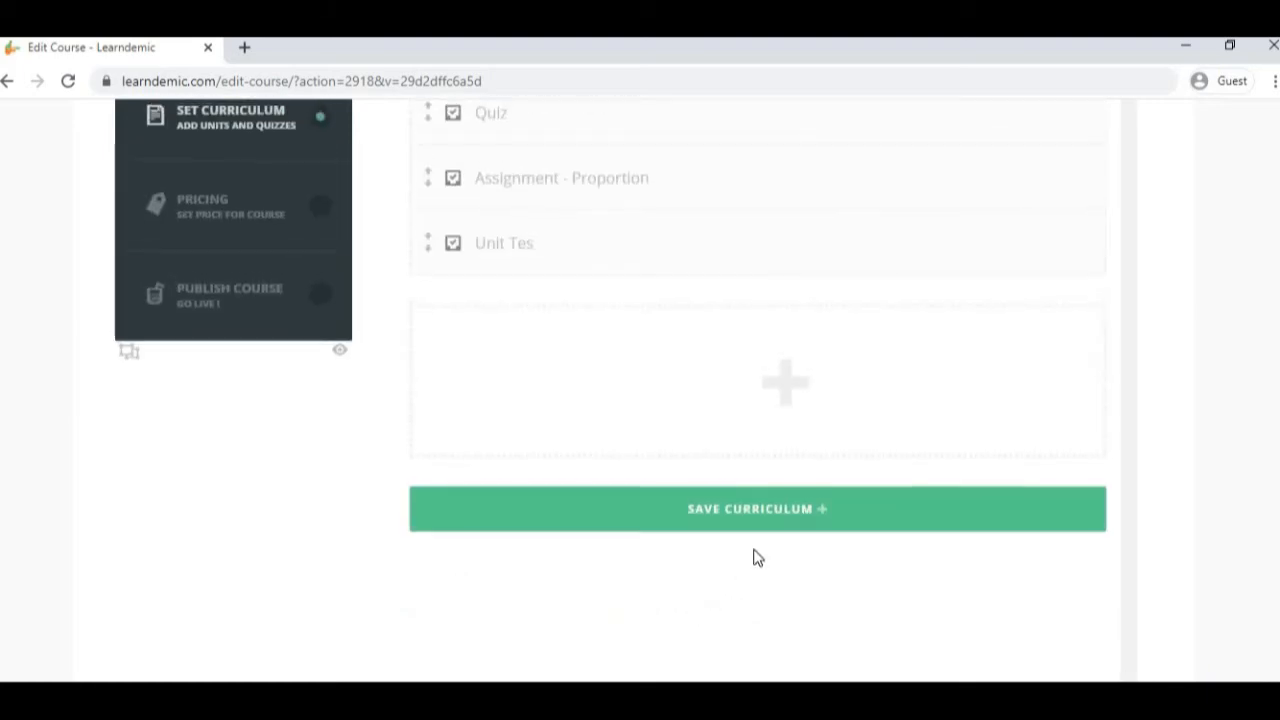
scroll(757, 558, "up", 4)
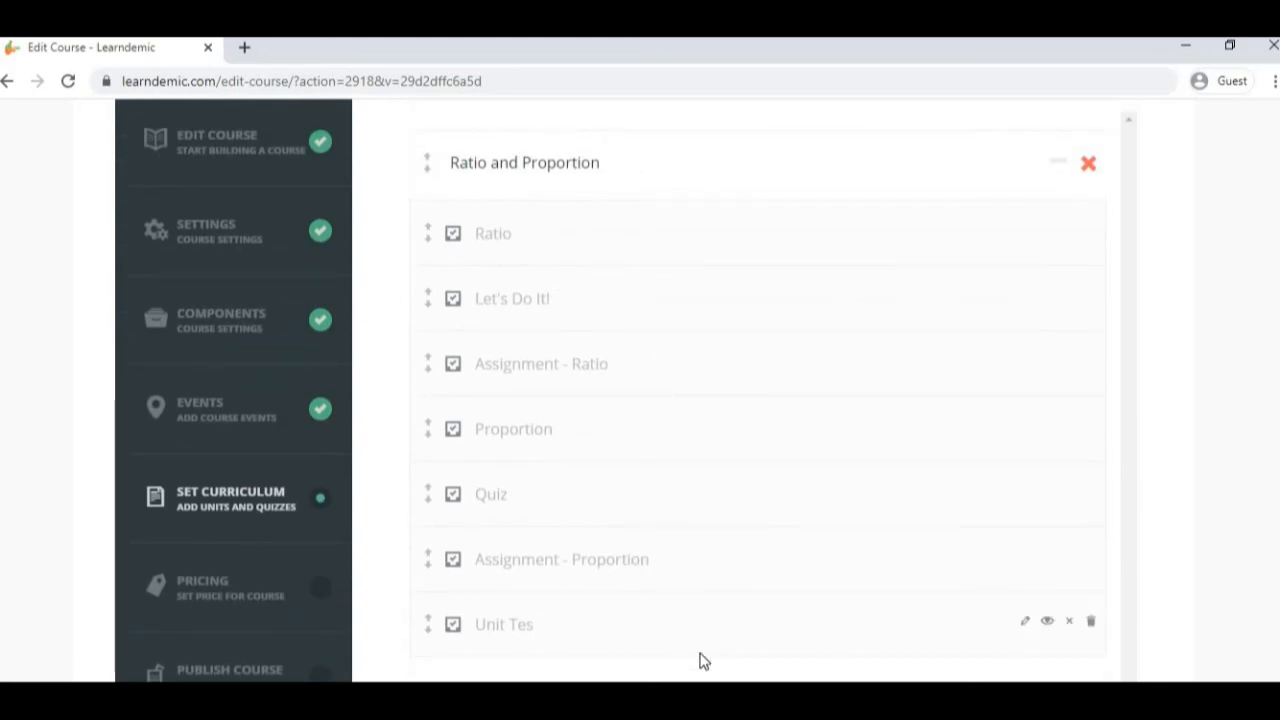
scroll(849, 434, "down", 2)
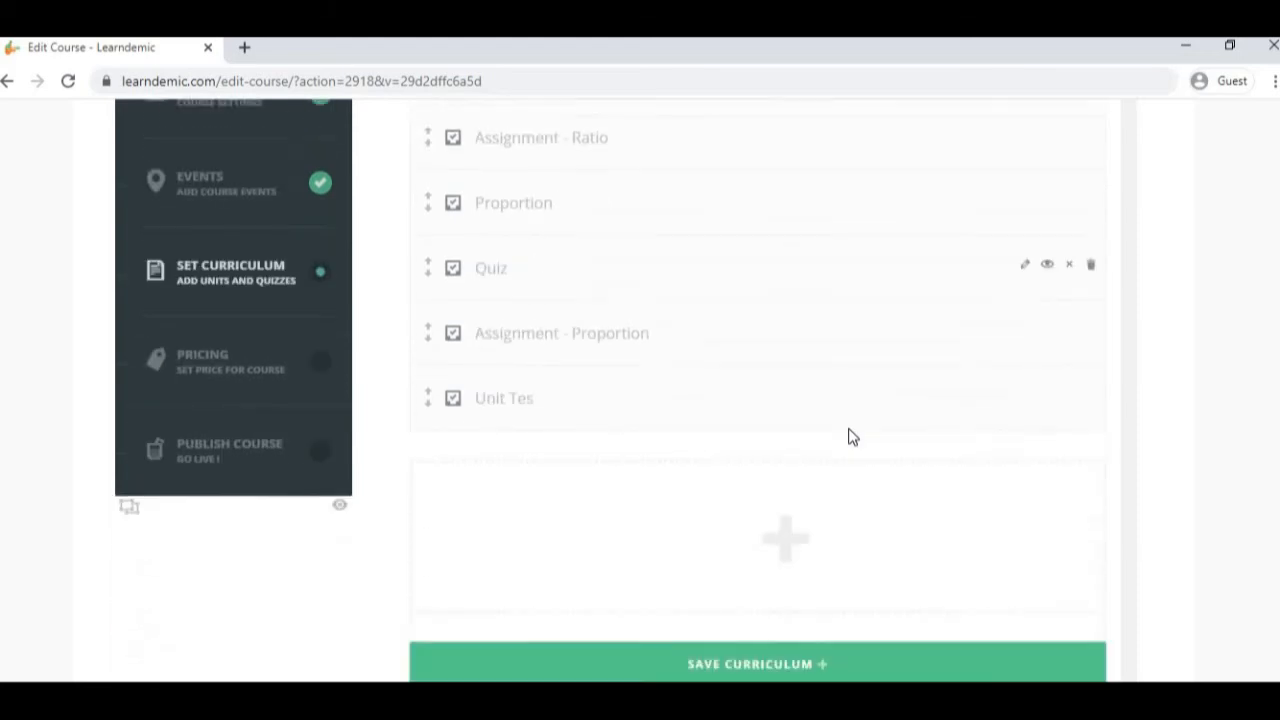
scroll(849, 437, "down", 1)
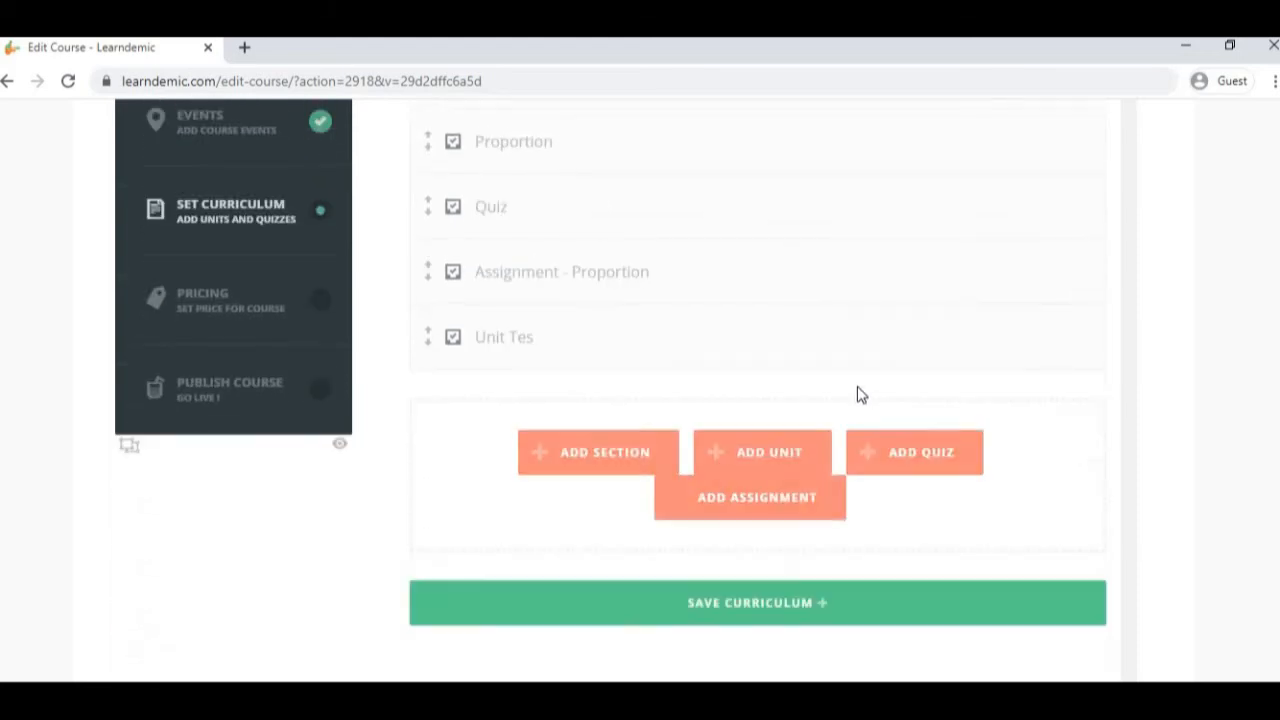
left_click(786, 604)
left_click(786, 210)
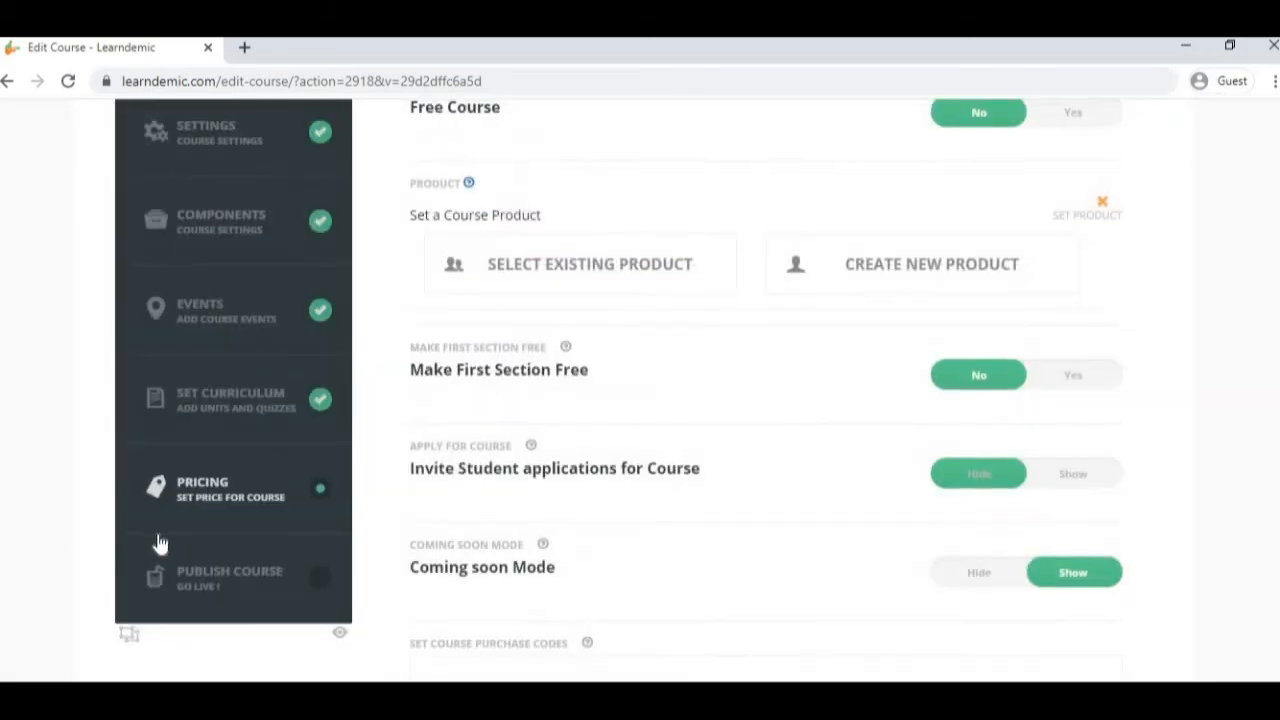
- Examine the course pricing options, including Free Course, Make First Section Free and the explanation of Apply for Course
scroll(765, 262, "up", 2)
scroll(762, 272, "down", 1)
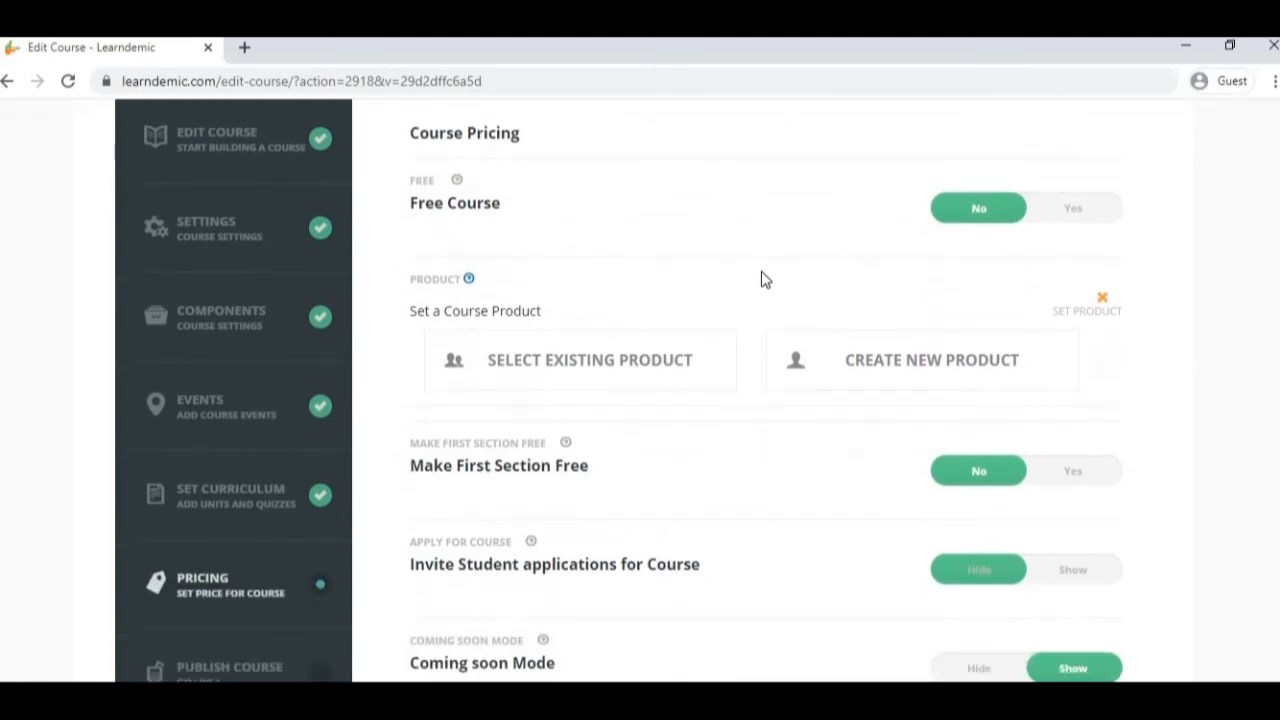
left_click(1070, 215)
left_click(990, 218)
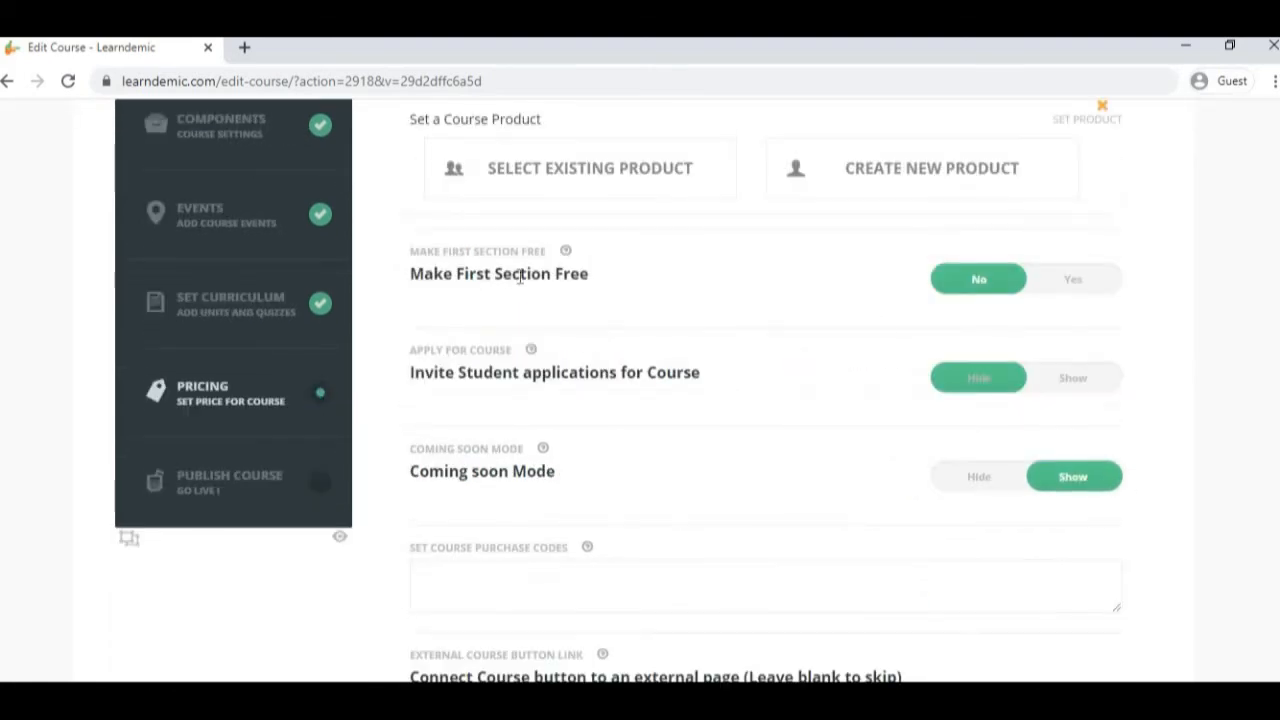
left_click_drag(520, 276, 587, 276)
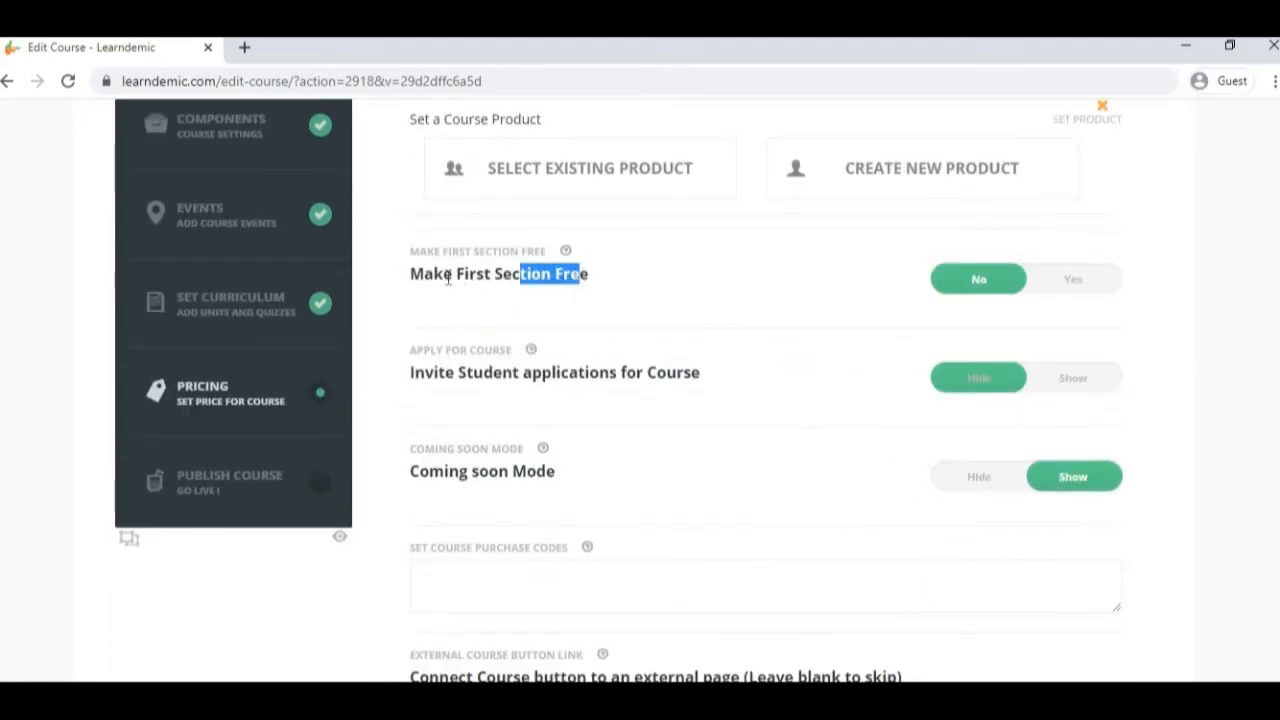
left_click(646, 282)
scroll(702, 352, "up", 2)
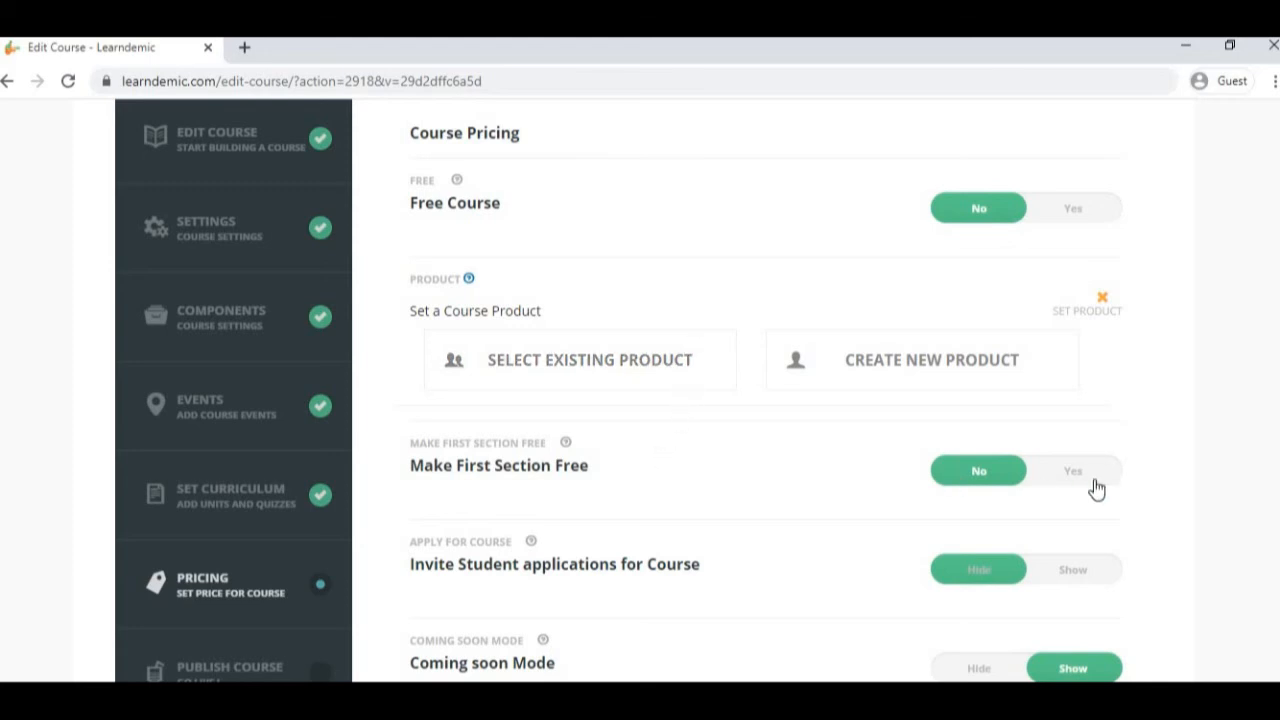
scroll(583, 431, "down", 2)
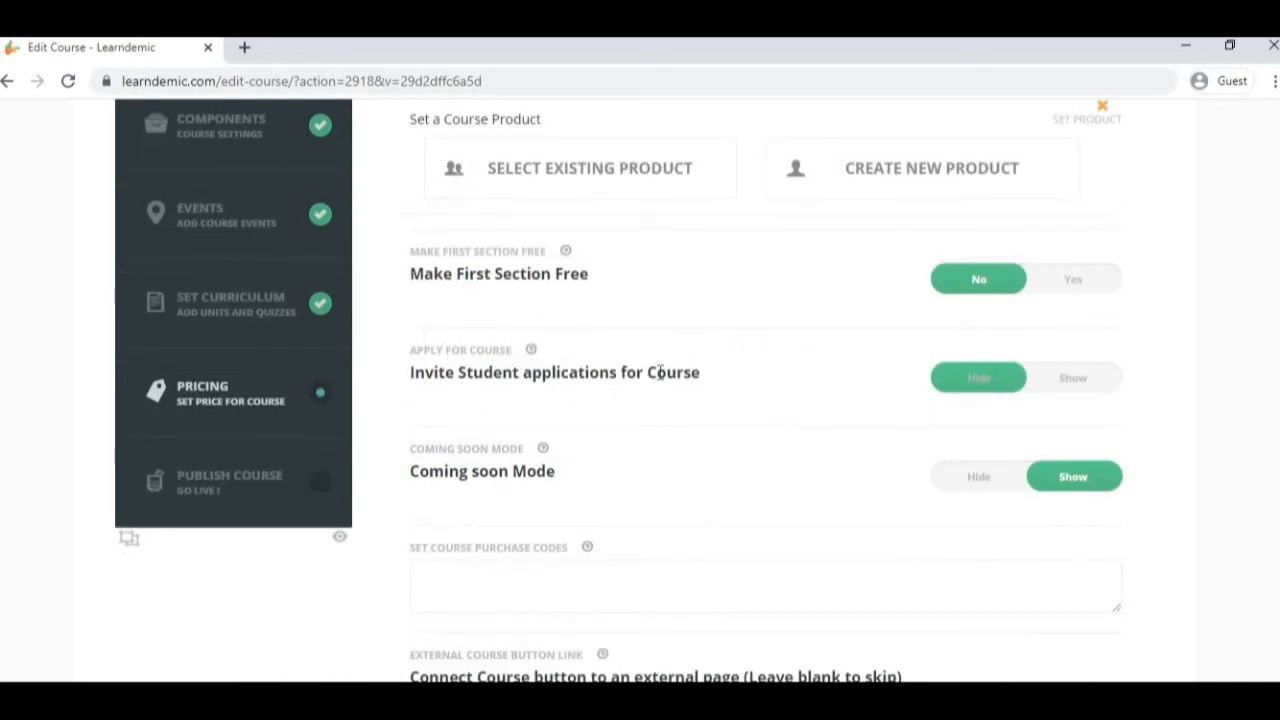
mouse_move(533, 353)
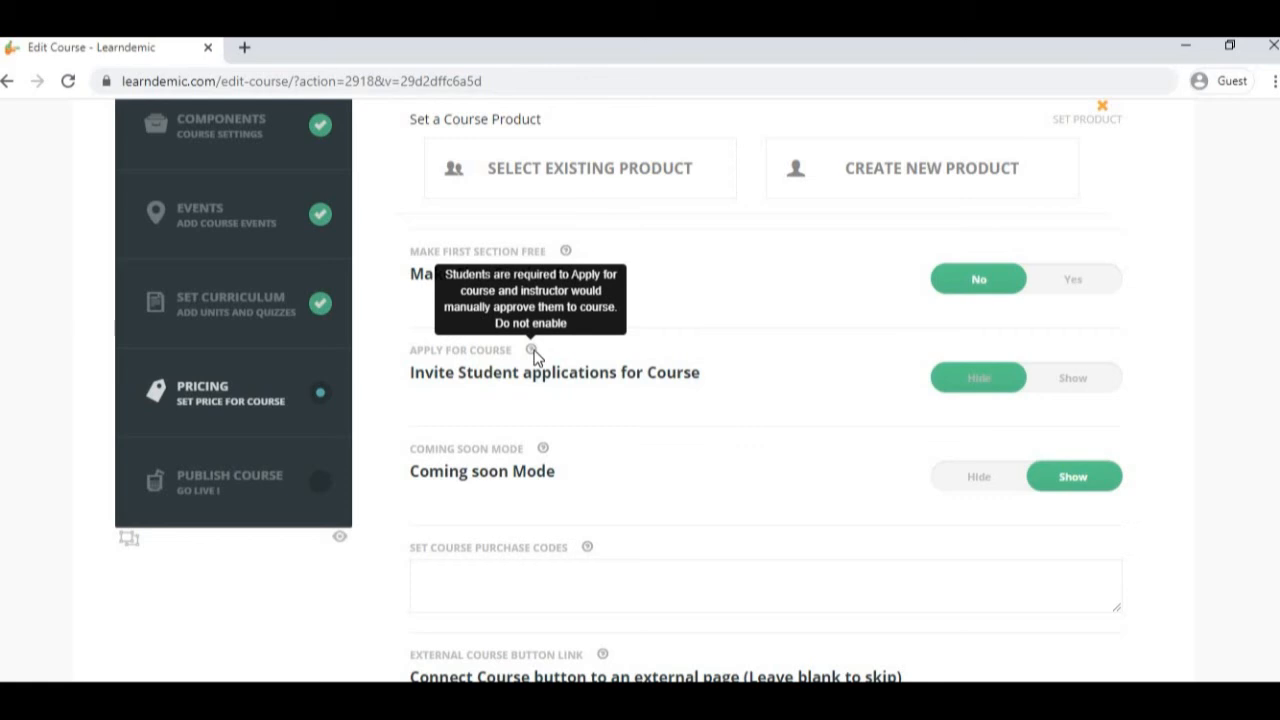
- Set Coming soon Mode to Hide and enter a course purchase code
left_click_drag(436, 450, 518, 481)
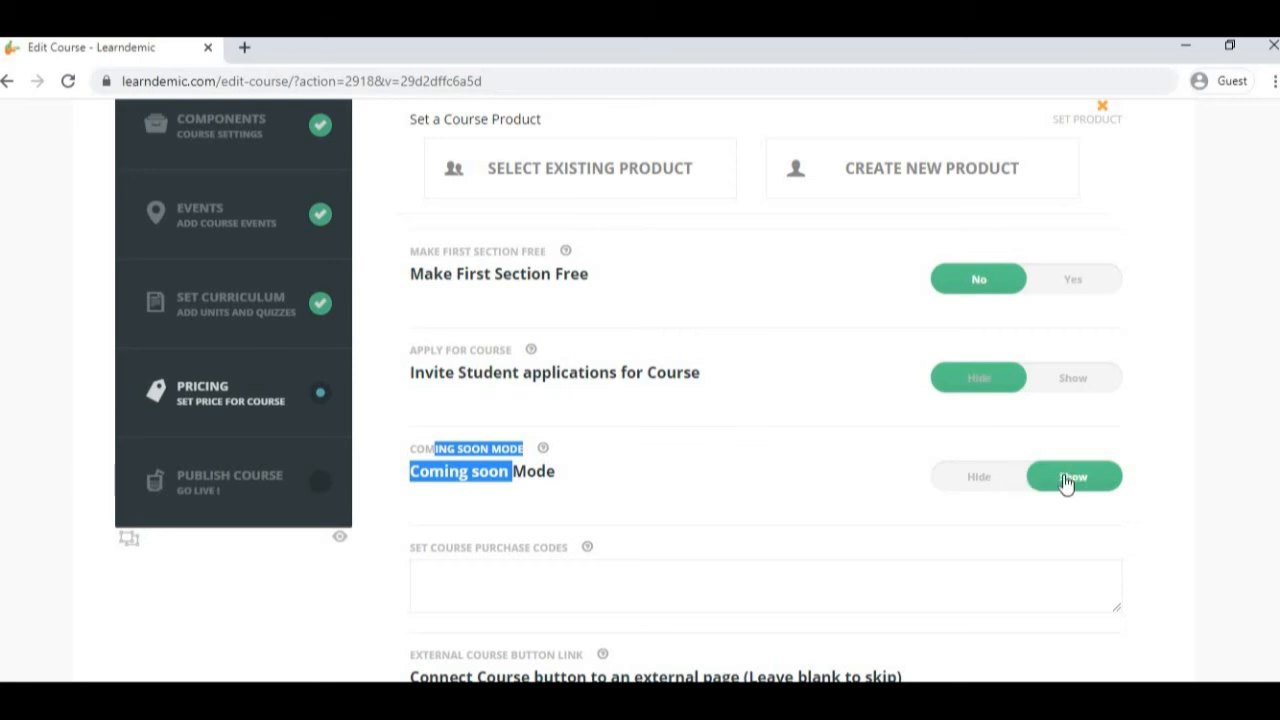
left_click(990, 488)
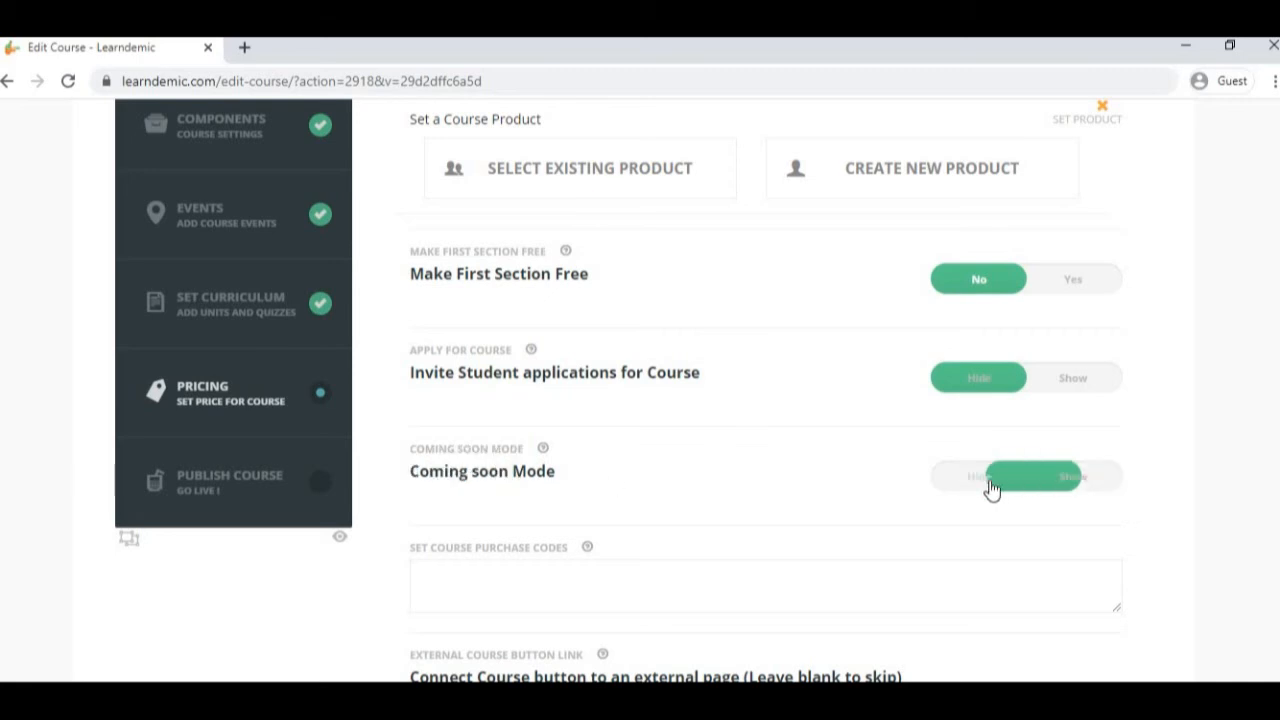
scroll(518, 400, "down", 2)
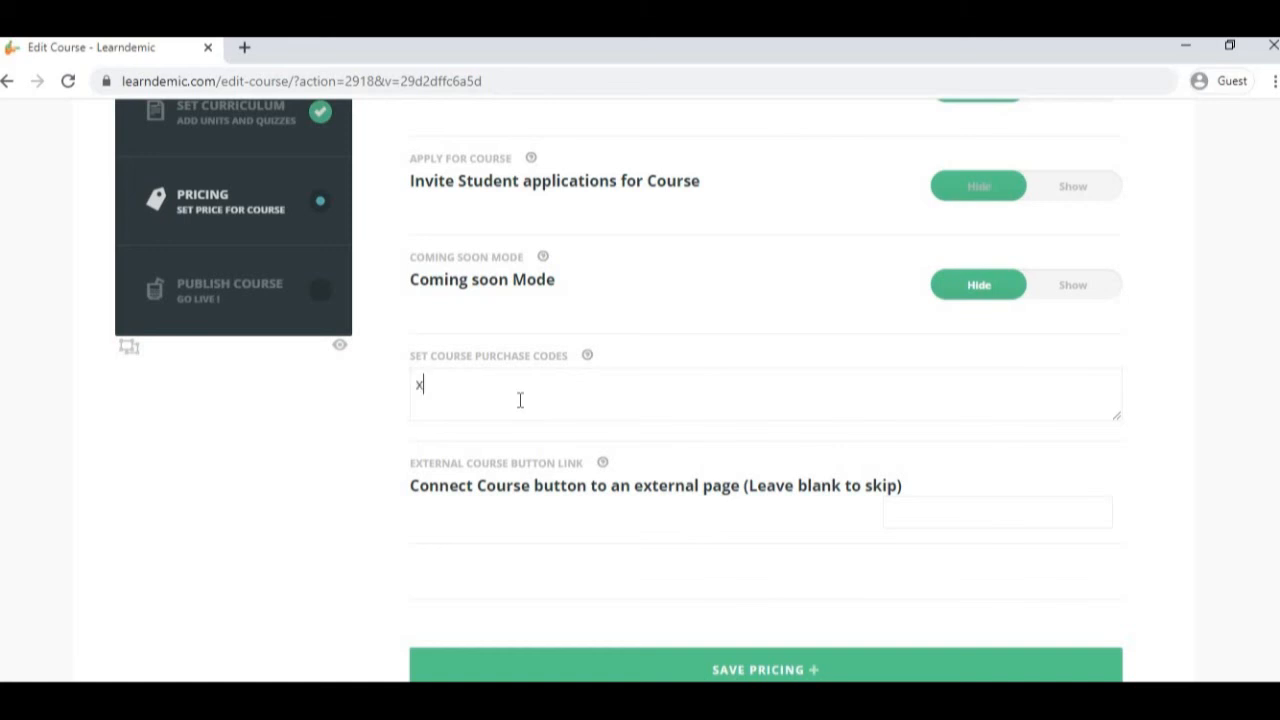
scroll(562, 332, "up", 1)
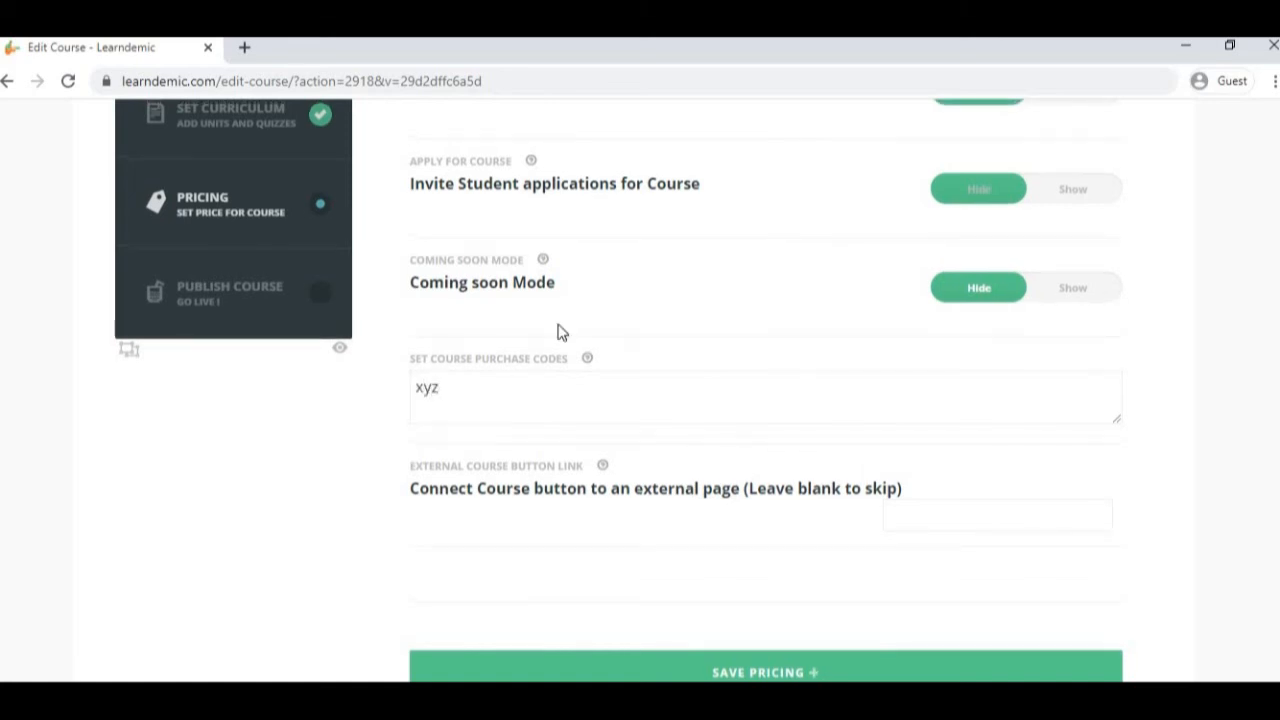
left_click(531, 402)
left_click_drag(536, 403, 408, 397)
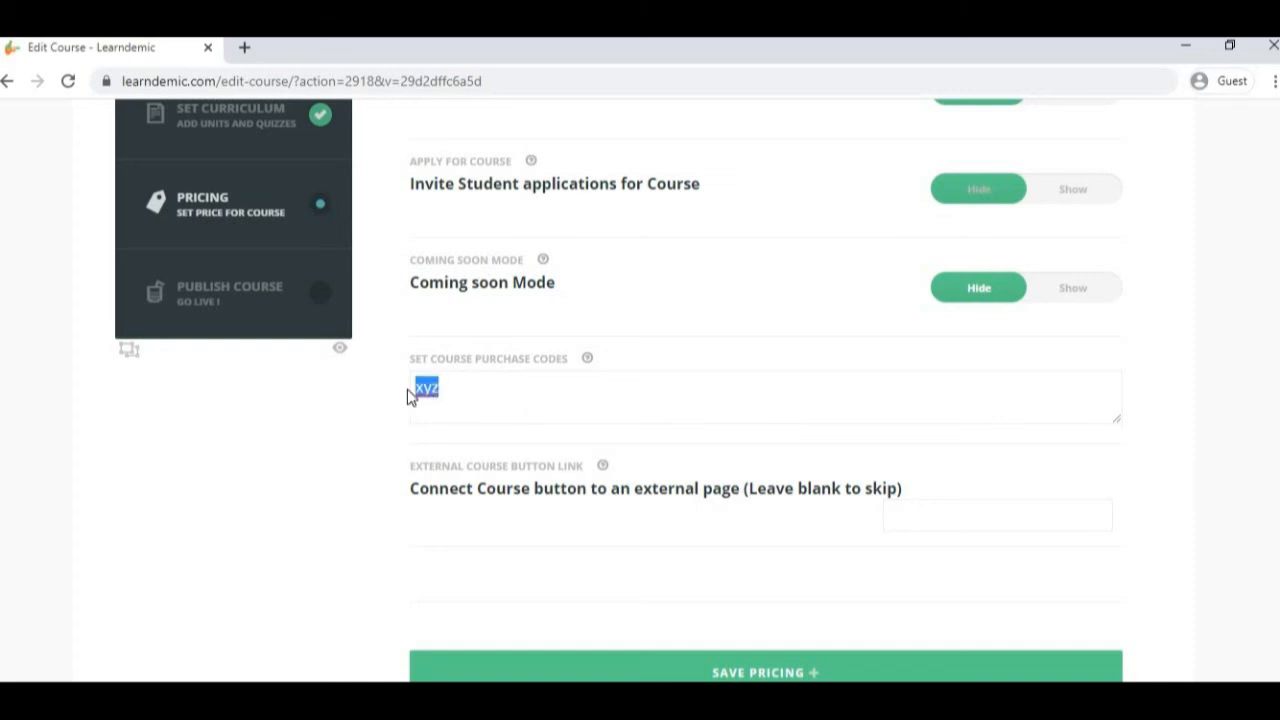
left_click(470, 383)
double_click(485, 389)
left_click(485, 391)
- Save the course pricing and continue to the publishing stage
scroll(486, 523, "down", 3)
left_click(752, 398)
left_click(770, 214)
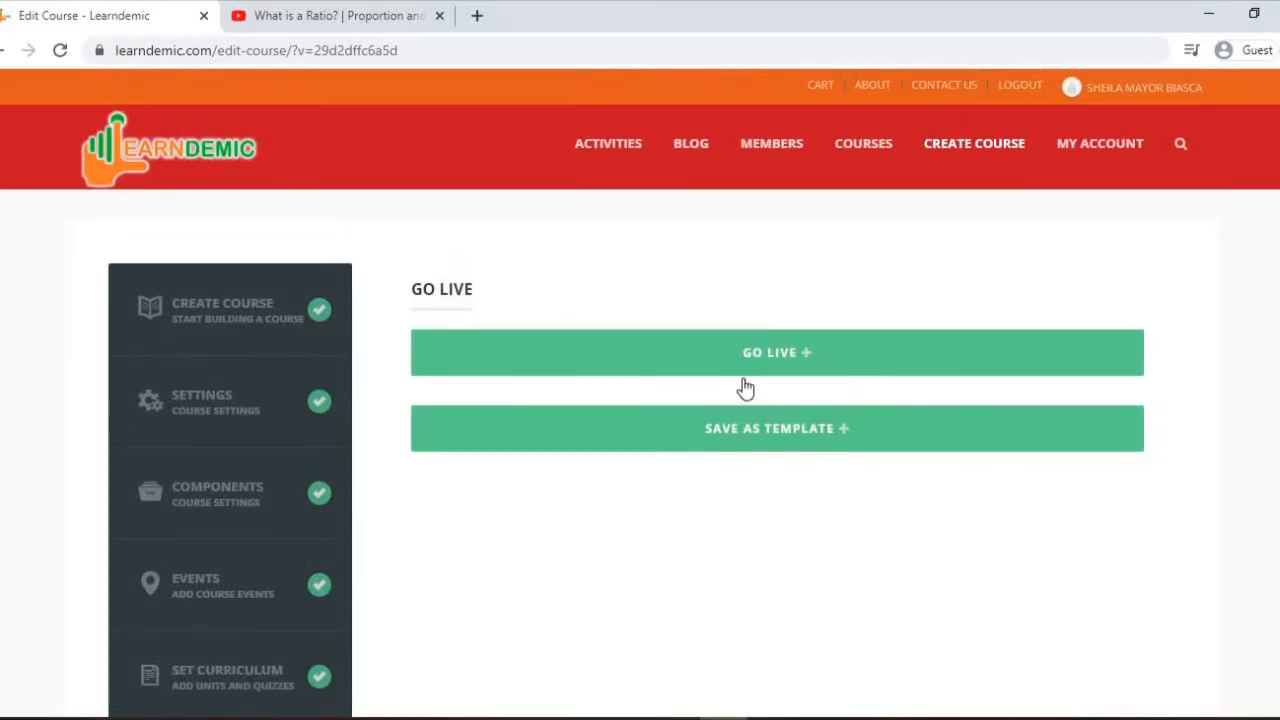
- Take the course live, agreeing to overwrite the previous course settings
scroll(711, 608, "down", 2)
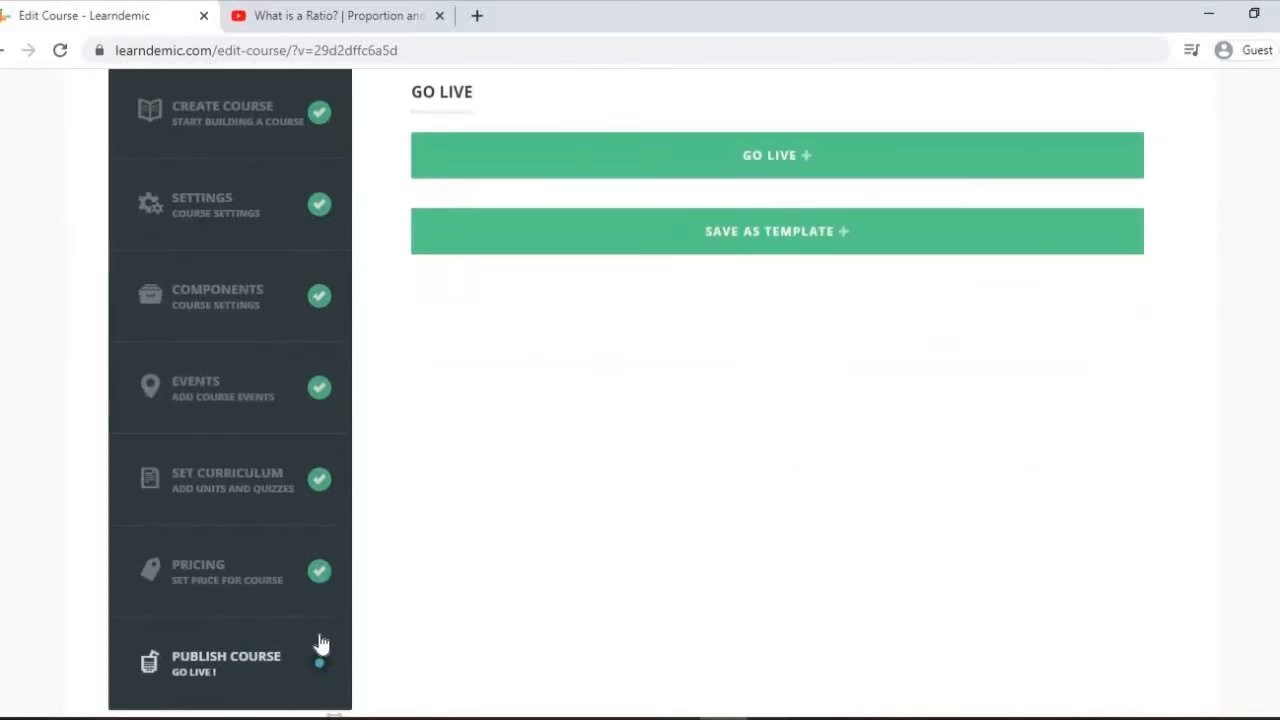
left_click(784, 163)
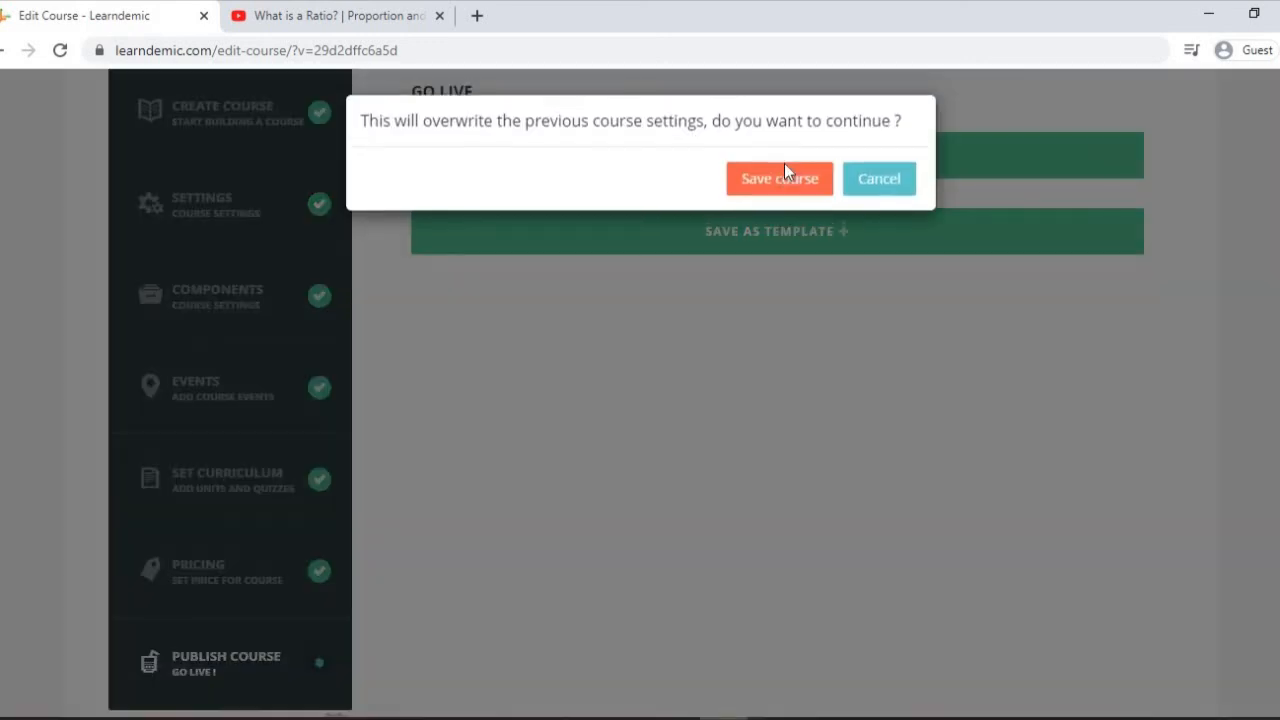
left_click(790, 185)
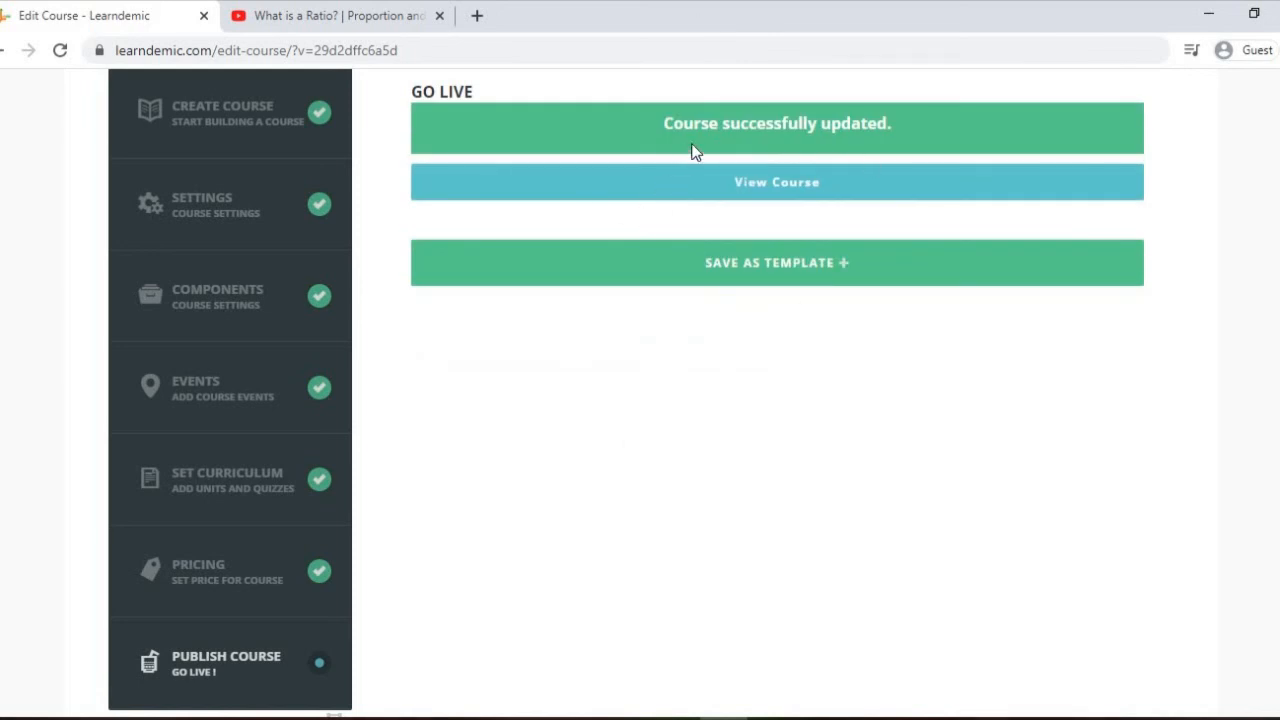
- View the published course page and examine its description, introductory video, standards, competencies, objectives and curriculum
left_click(768, 195)
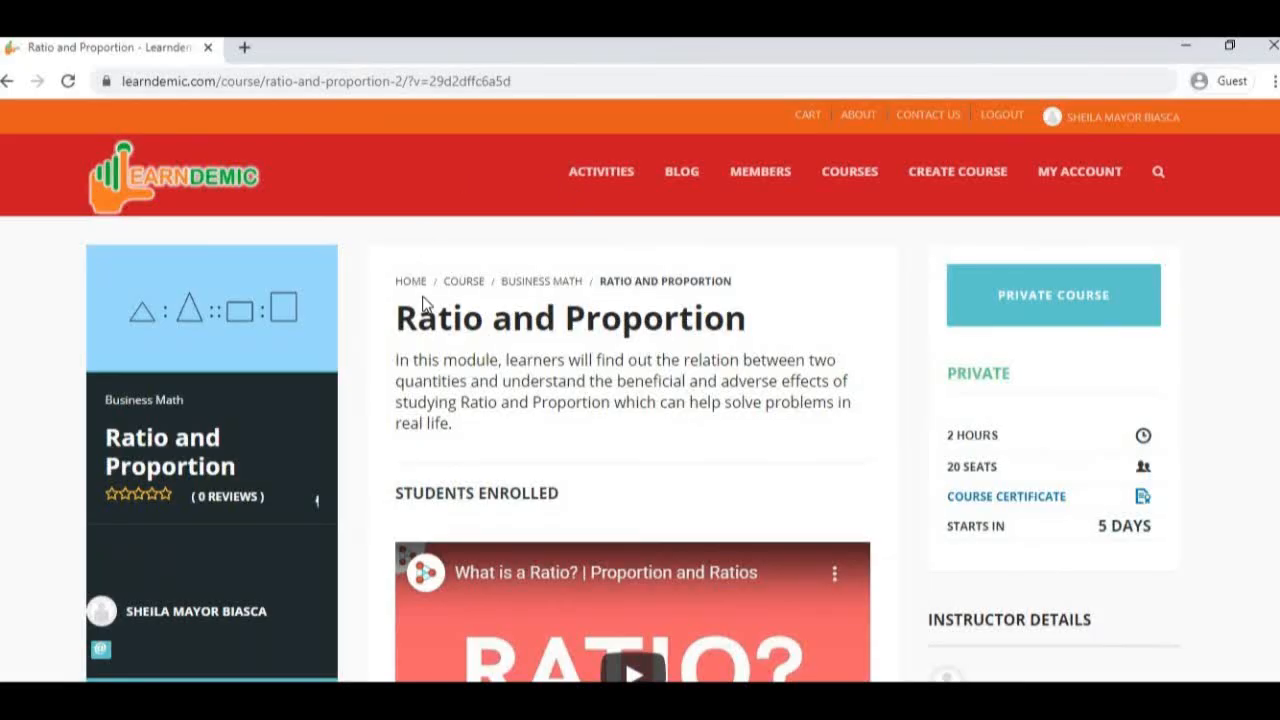
left_click_drag(416, 318, 437, 423)
scroll(437, 423, "down", 2)
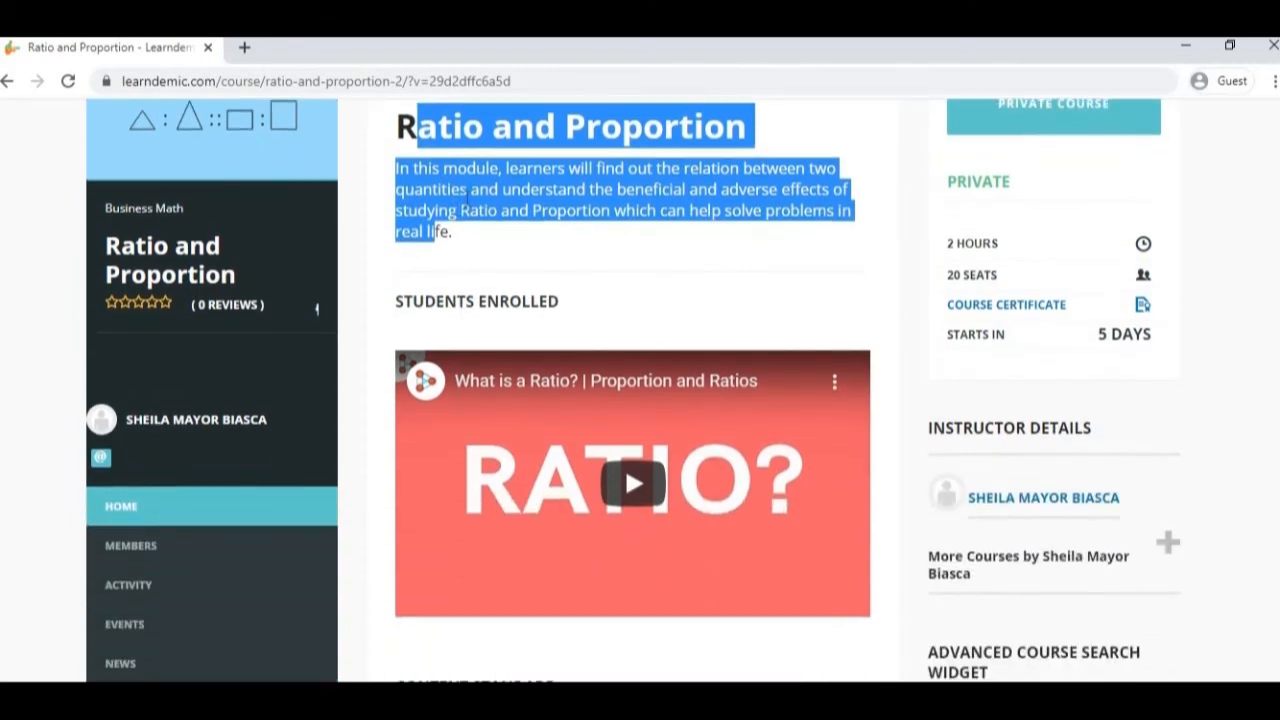
left_click(442, 249)
scroll(460, 366, "down", 2)
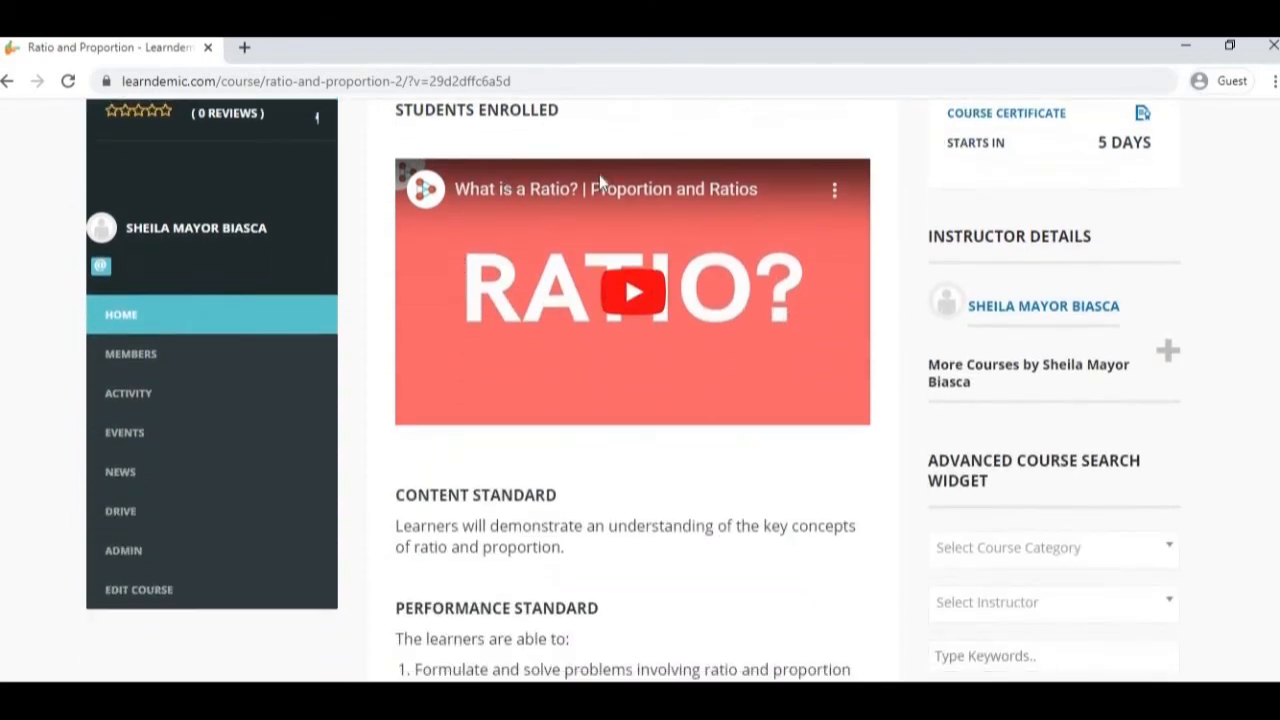
left_click(642, 305)
left_click(643, 306)
scroll(420, 234, "down", 3)
left_click_drag(429, 207, 537, 484)
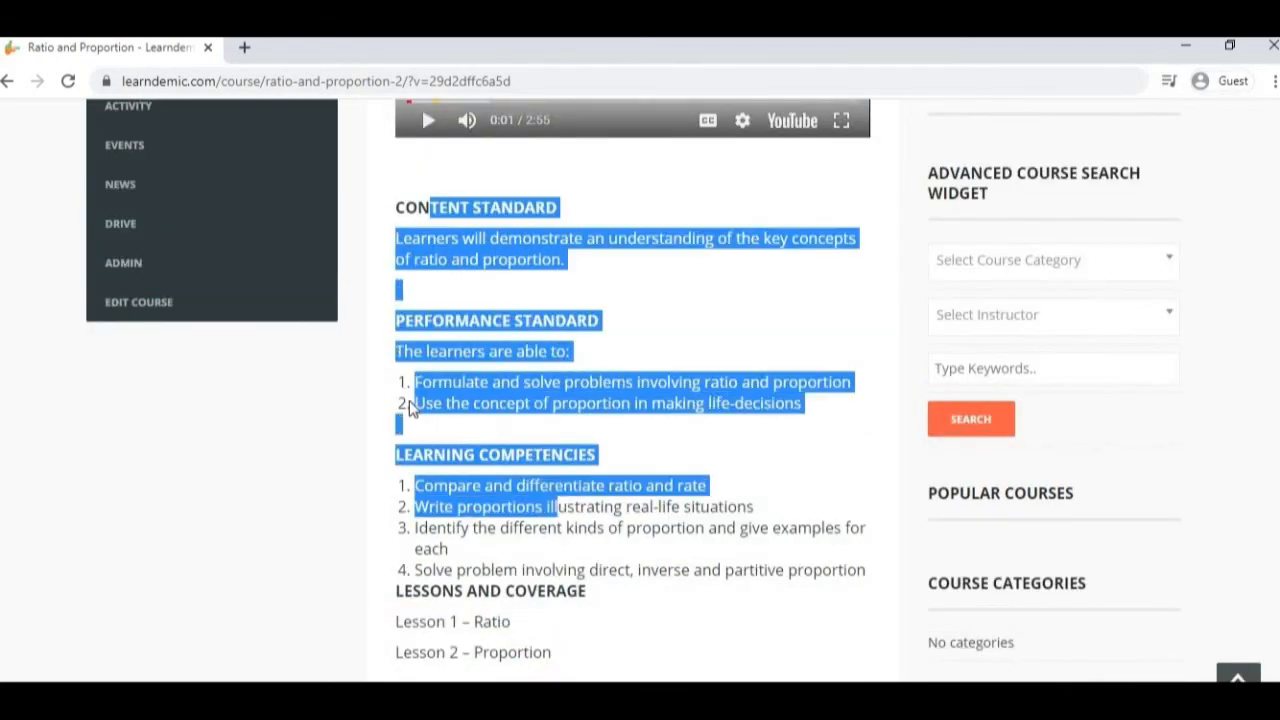
scroll(420, 400, "down", 5)
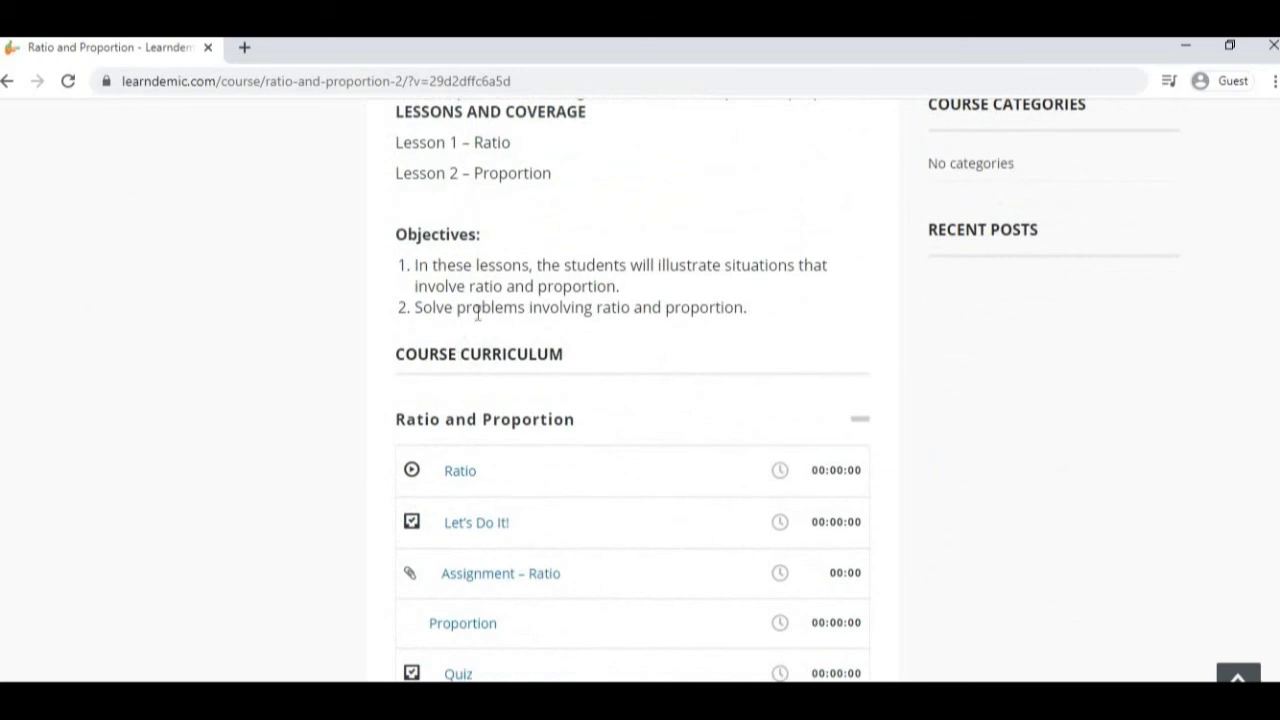
- Open the Ratio unit from the course curriculum, read through its lesson content, and return to the course page
scroll(492, 320, "down", 2)
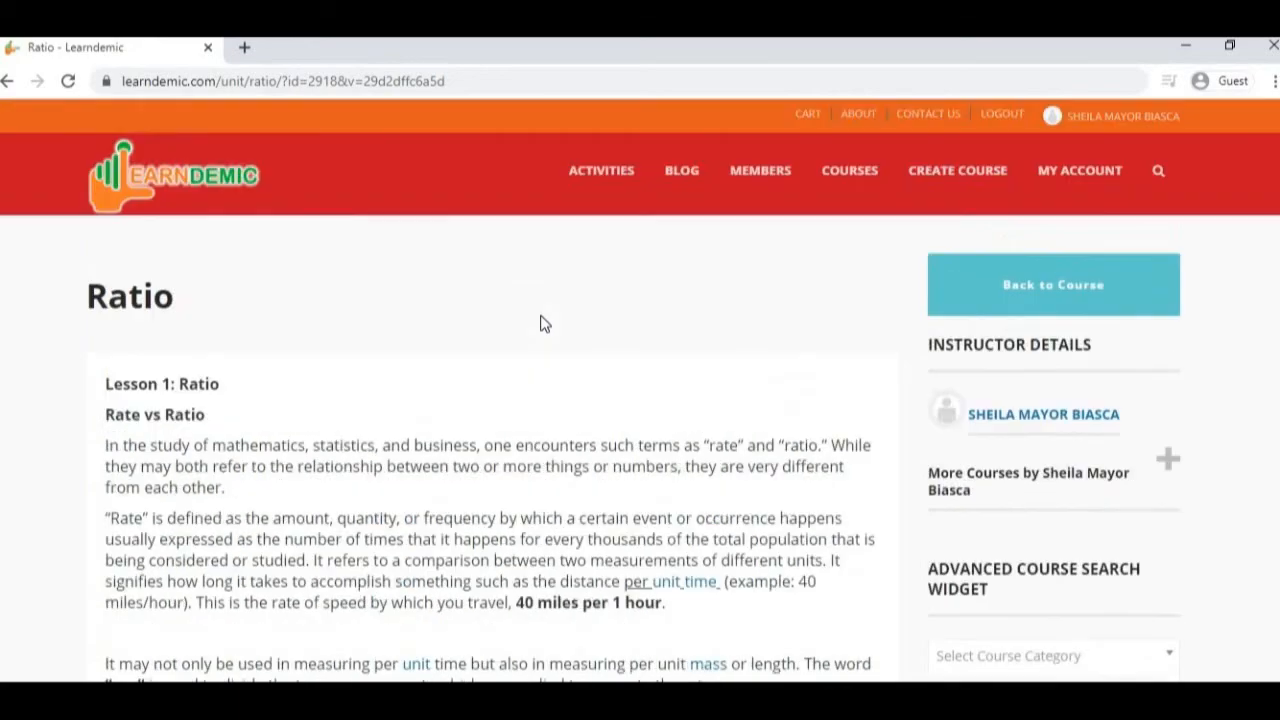
scroll(543, 336, "down", 10)
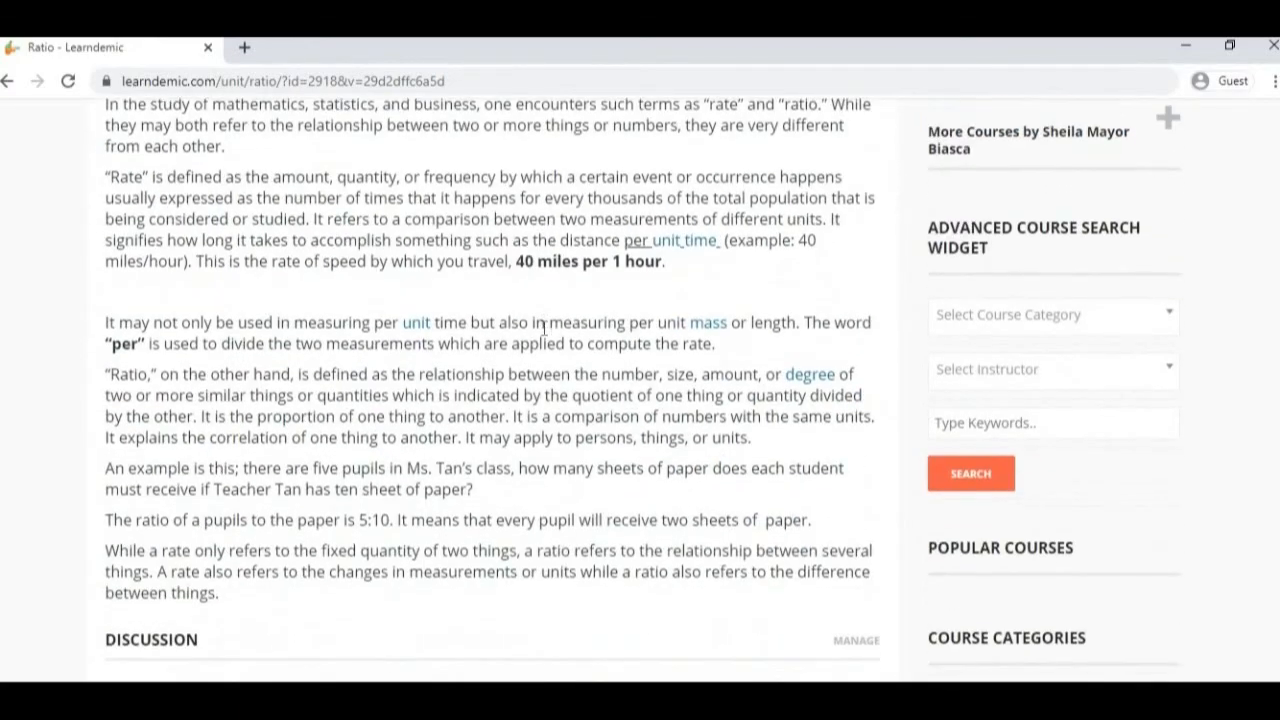
scroll(541, 330, "up", 8)
scroll(543, 330, "down", 4)
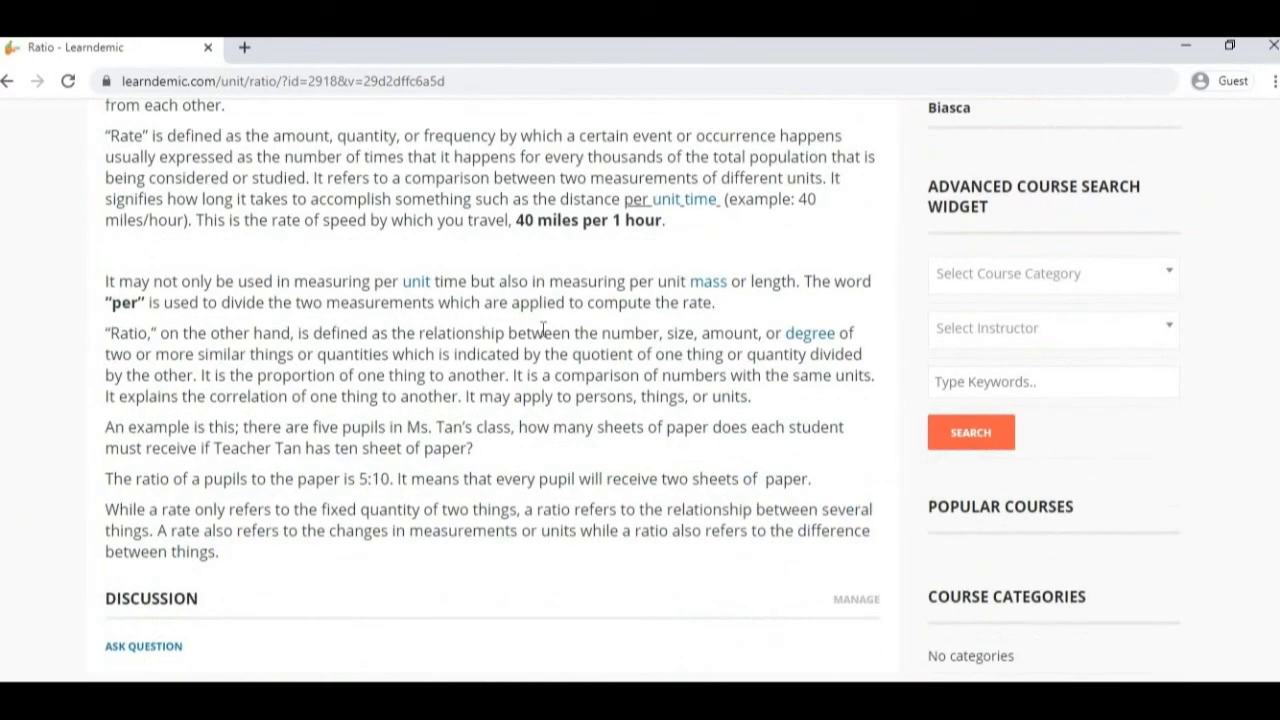
scroll(543, 330, "down", 3)
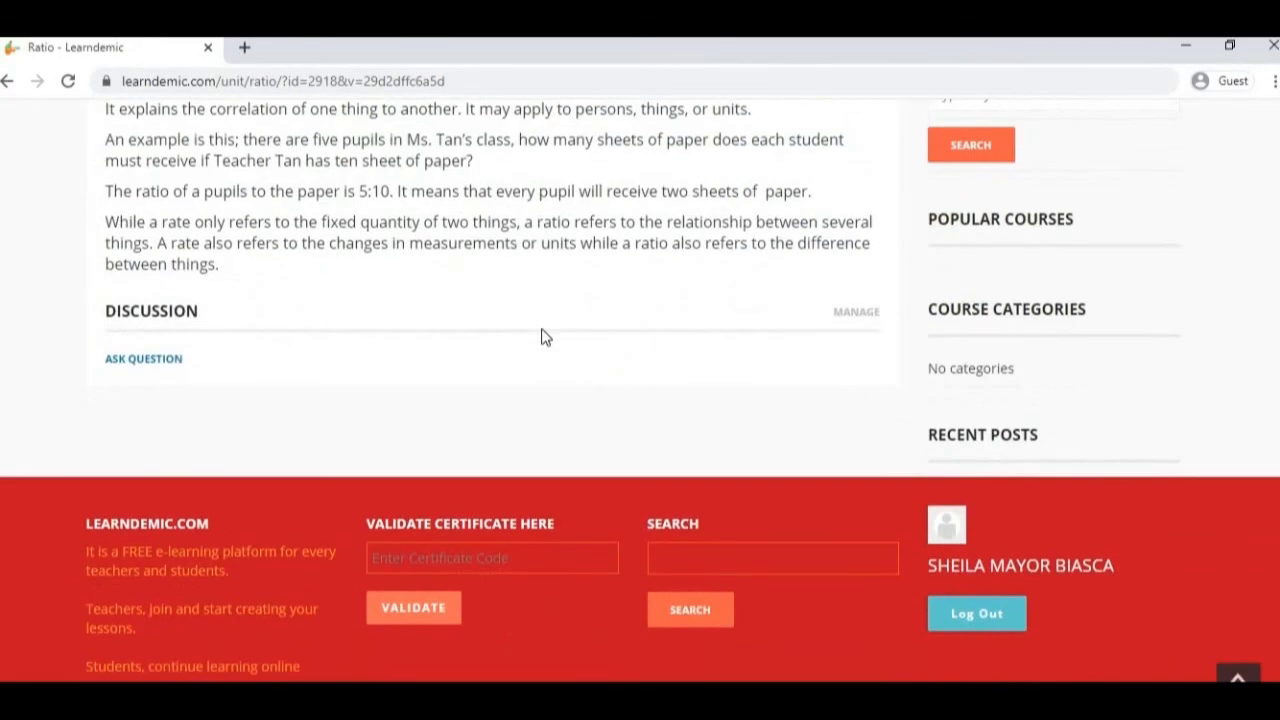
scroll(543, 336, "up", 1)
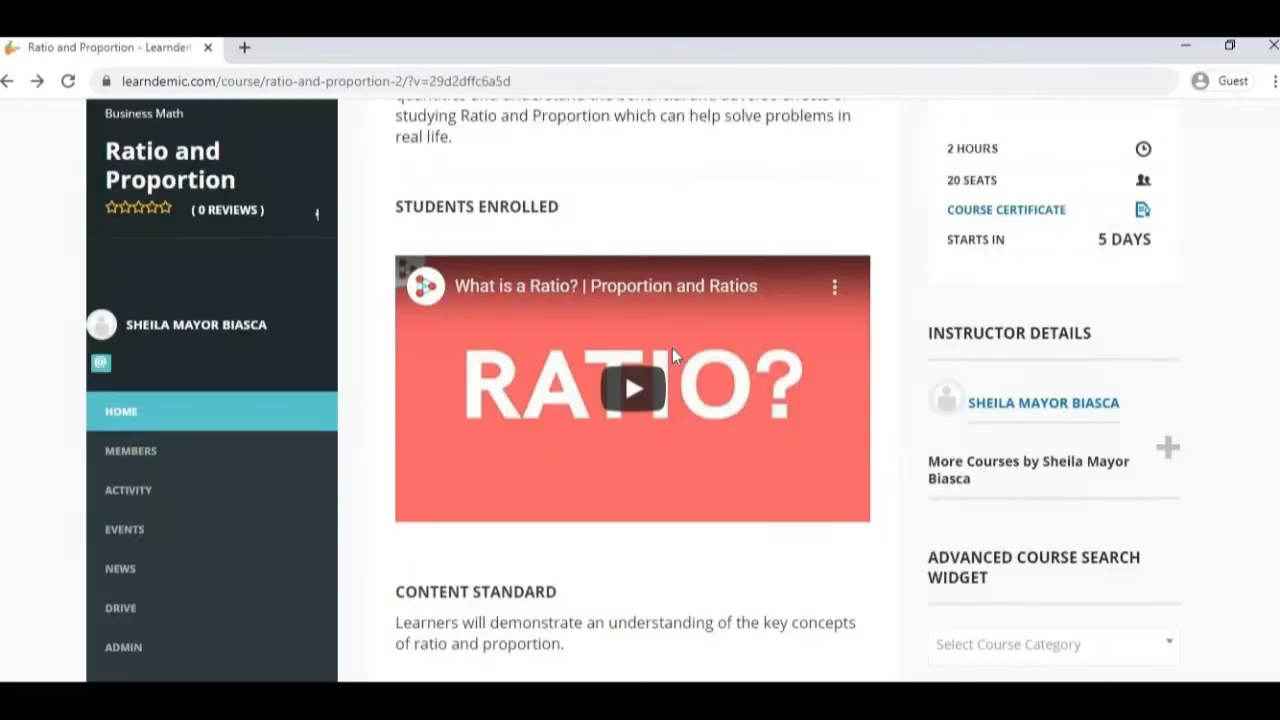
- Review the course page again, reread the Ratio lesson down to its discussion section, and go back to the course page
scroll(672, 350, "down", 2)
scroll(674, 355, "up", 4)
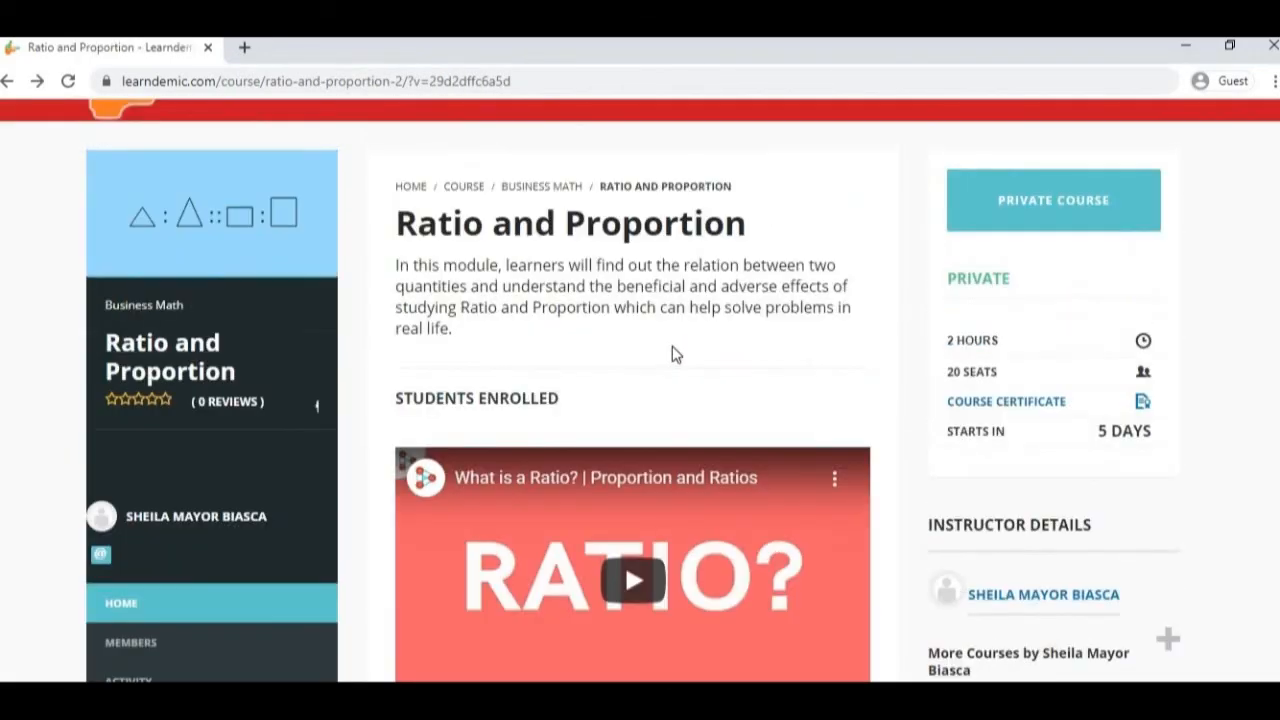
scroll(672, 352, "down", 4)
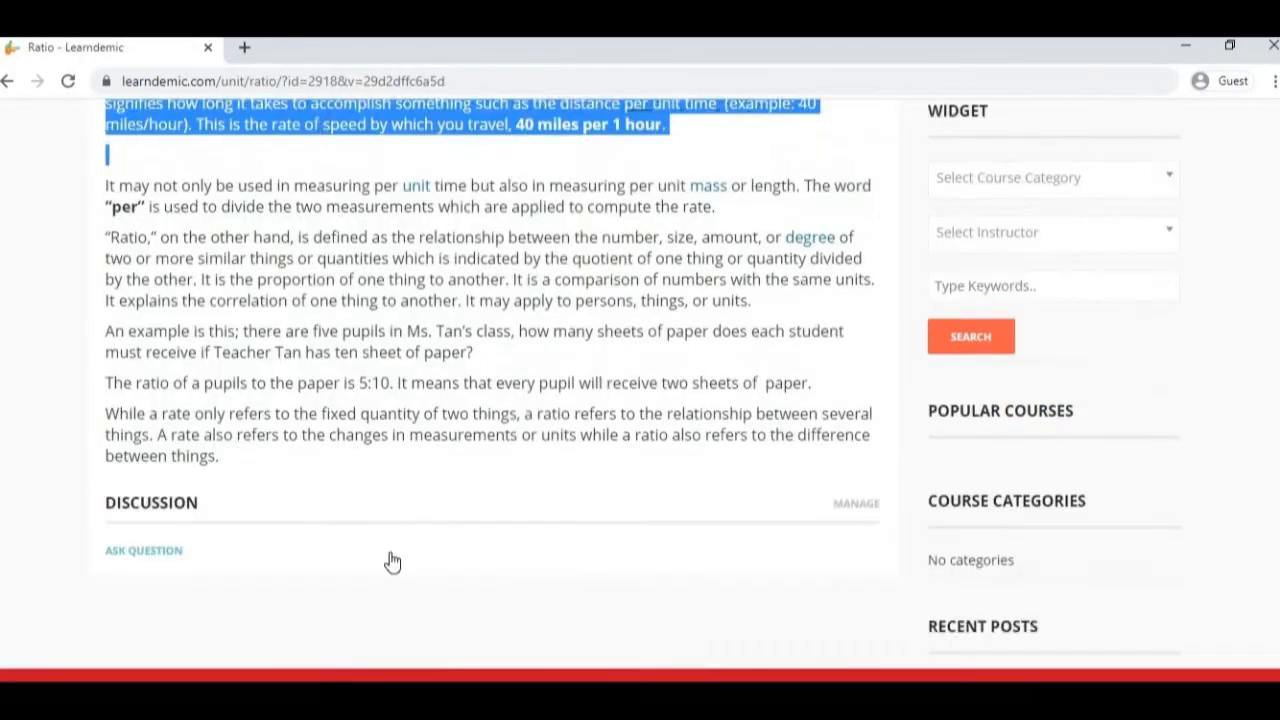
scroll(390, 560, "up", 4)
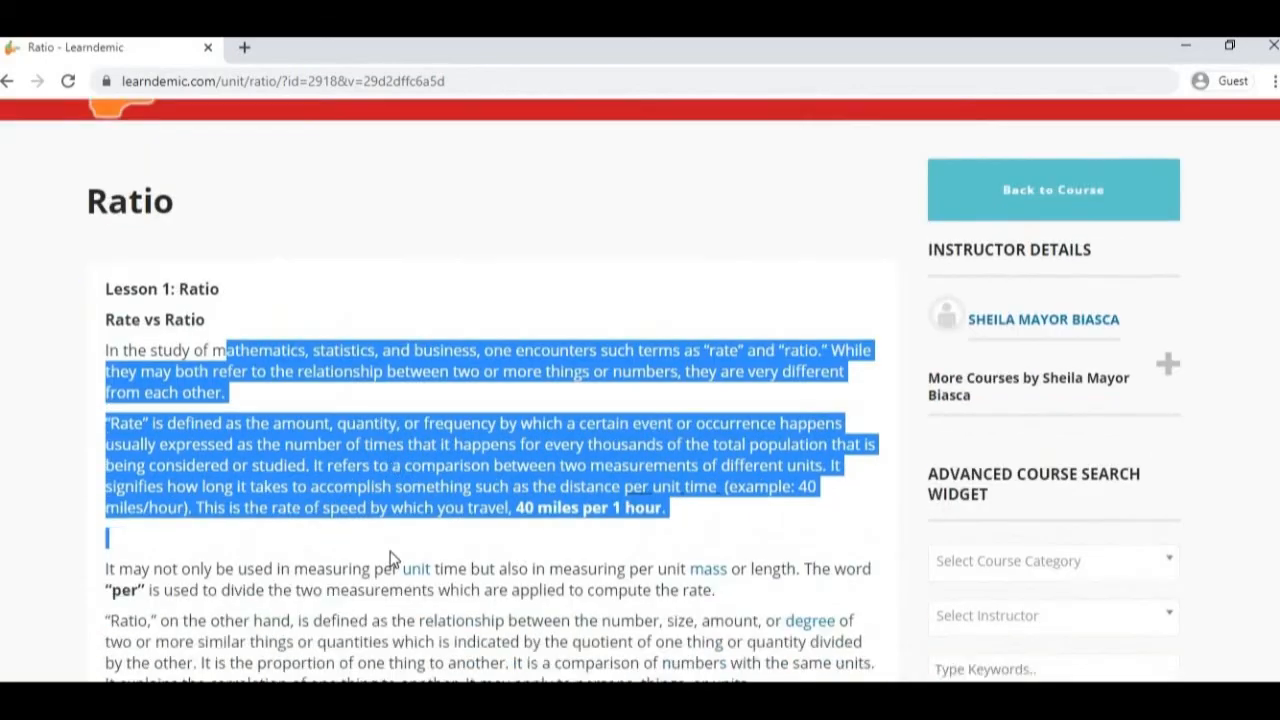
scroll(390, 560, "down", 6)
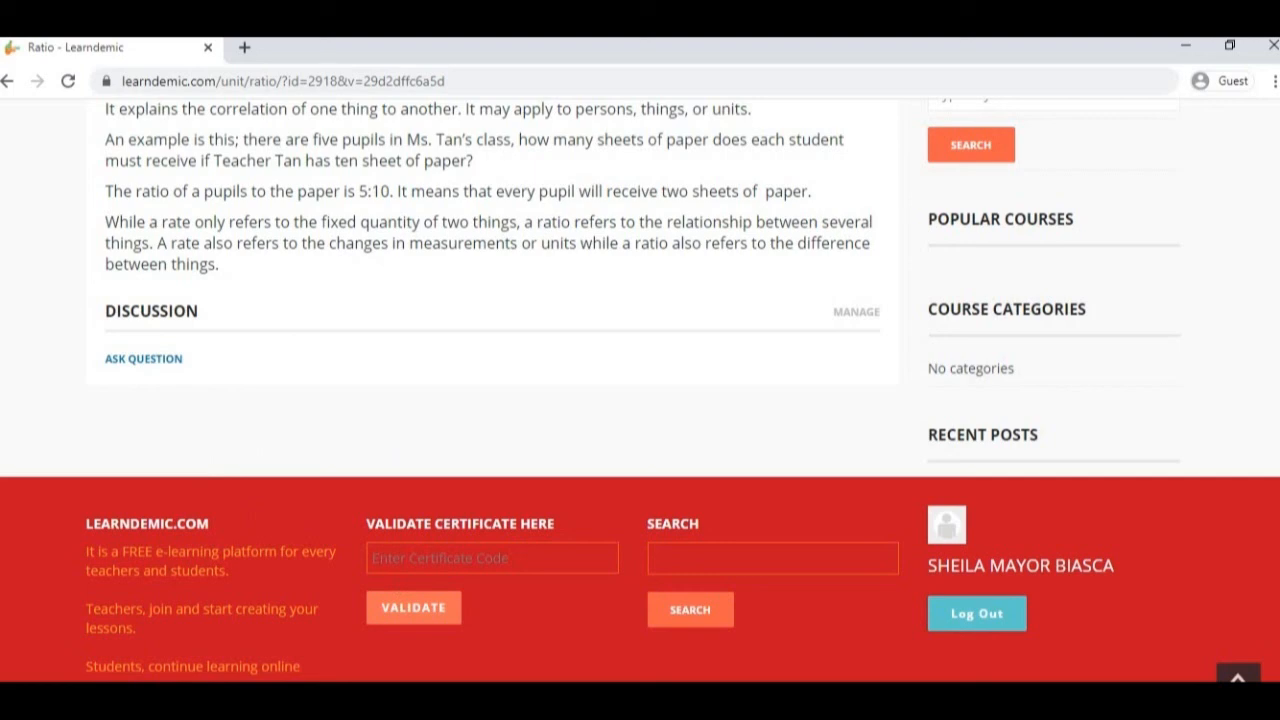
key("alt+Left")
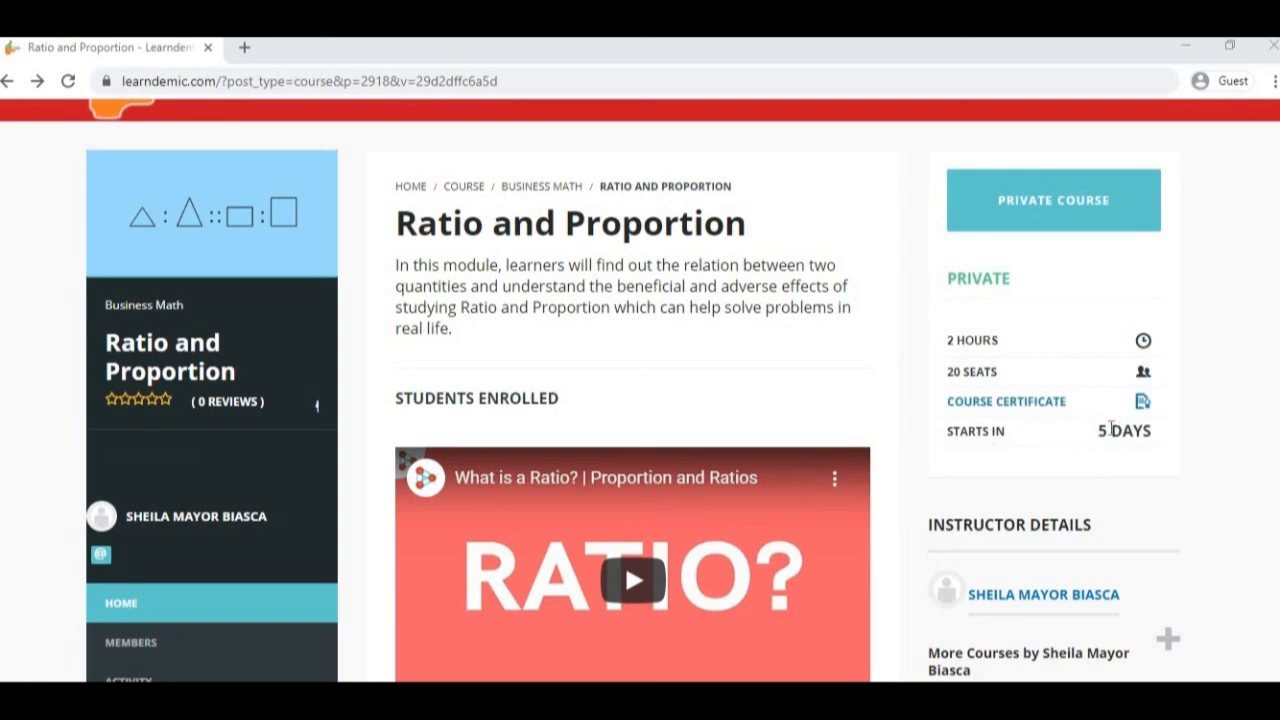
- Examine the published course's start countdown, instructor details and overview on the Ratio and Proportion page
mouse_move(1113, 430)
left_mouse_down()
mouse_move(973, 425)
mouse_move(1112, 430)
left_mouse_up()
left_click(973, 425)
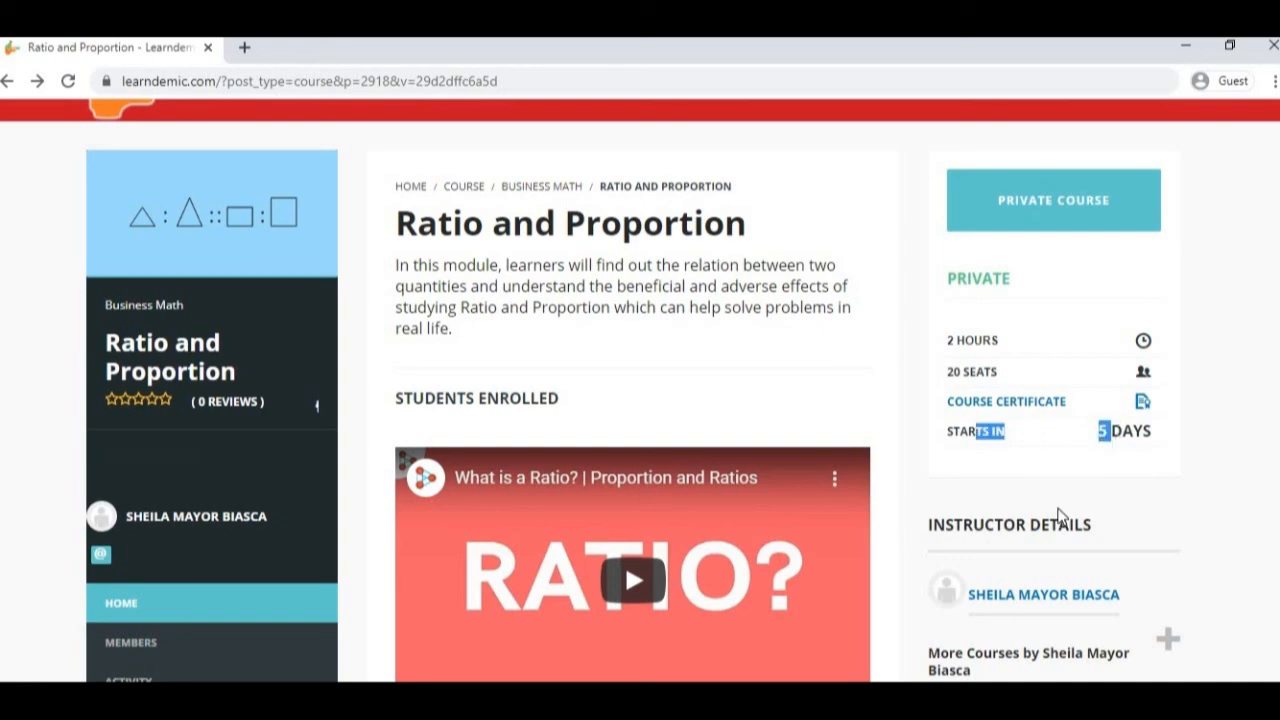
scroll(1058, 515, "down", 2)
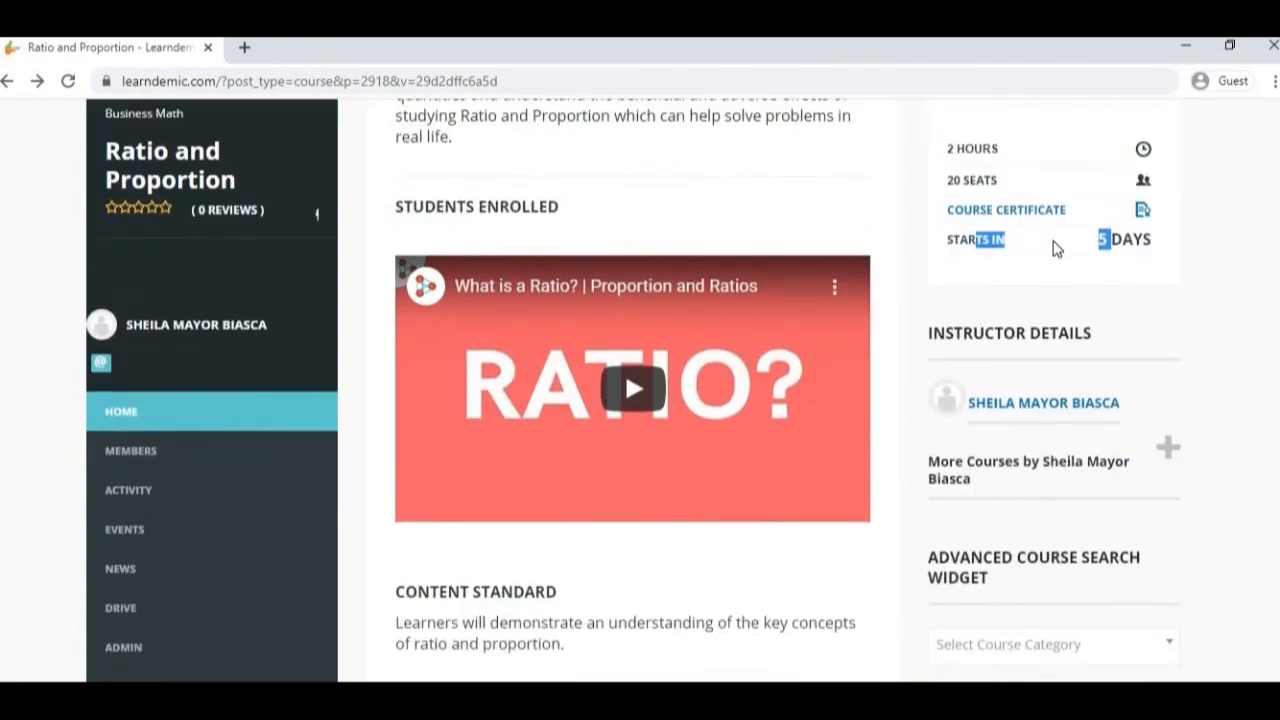
left_click(973, 233)
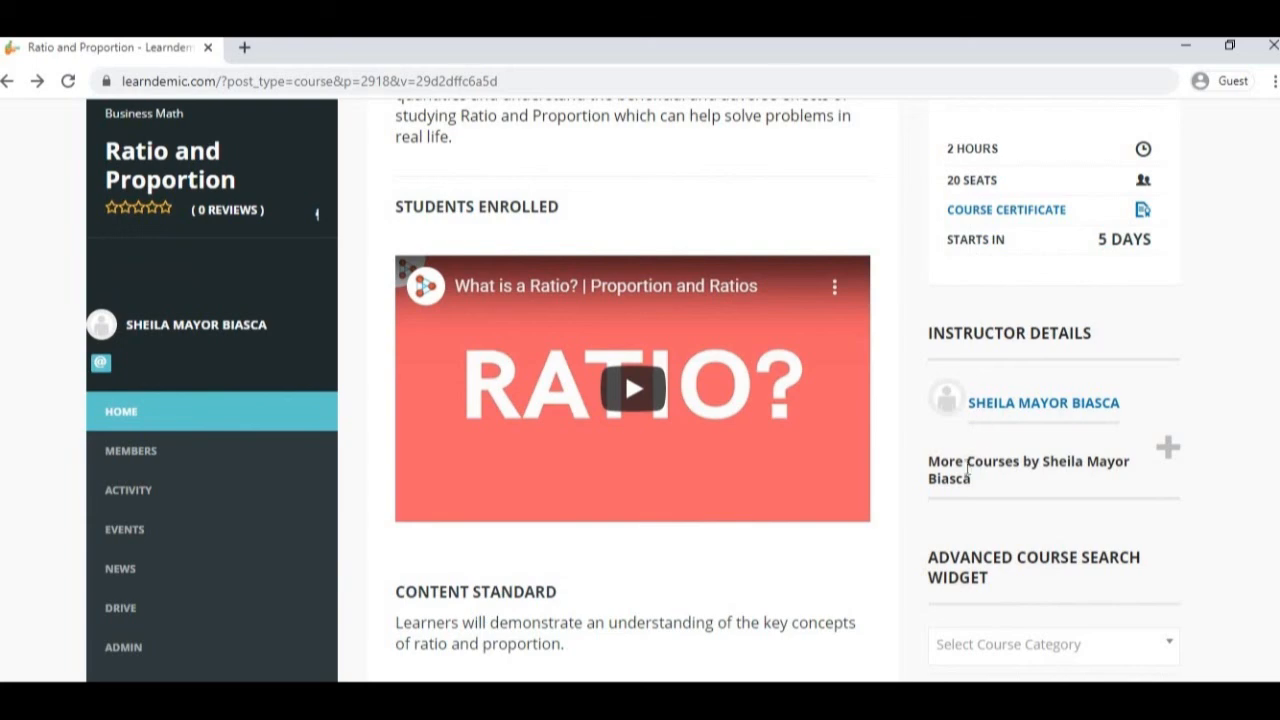
scroll(660, 521, "down", 2)
scroll(660, 521, "up", 5)
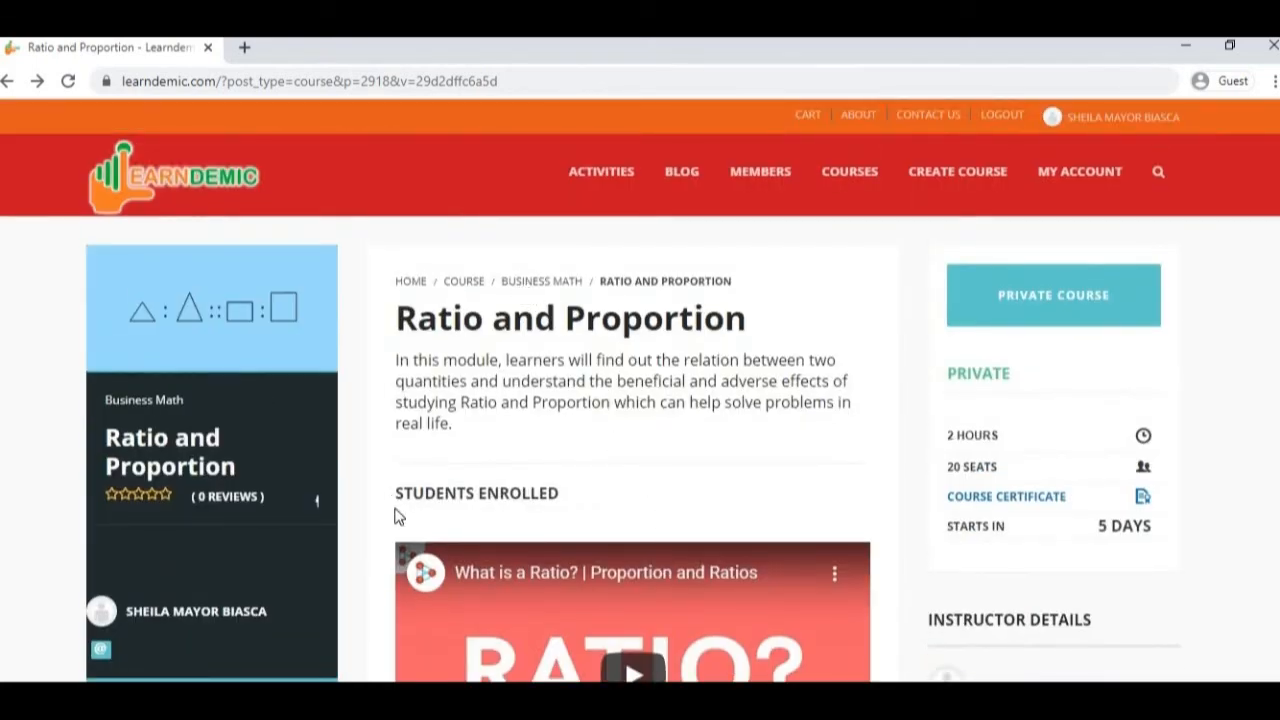
scroll(397, 517, "down", 3)
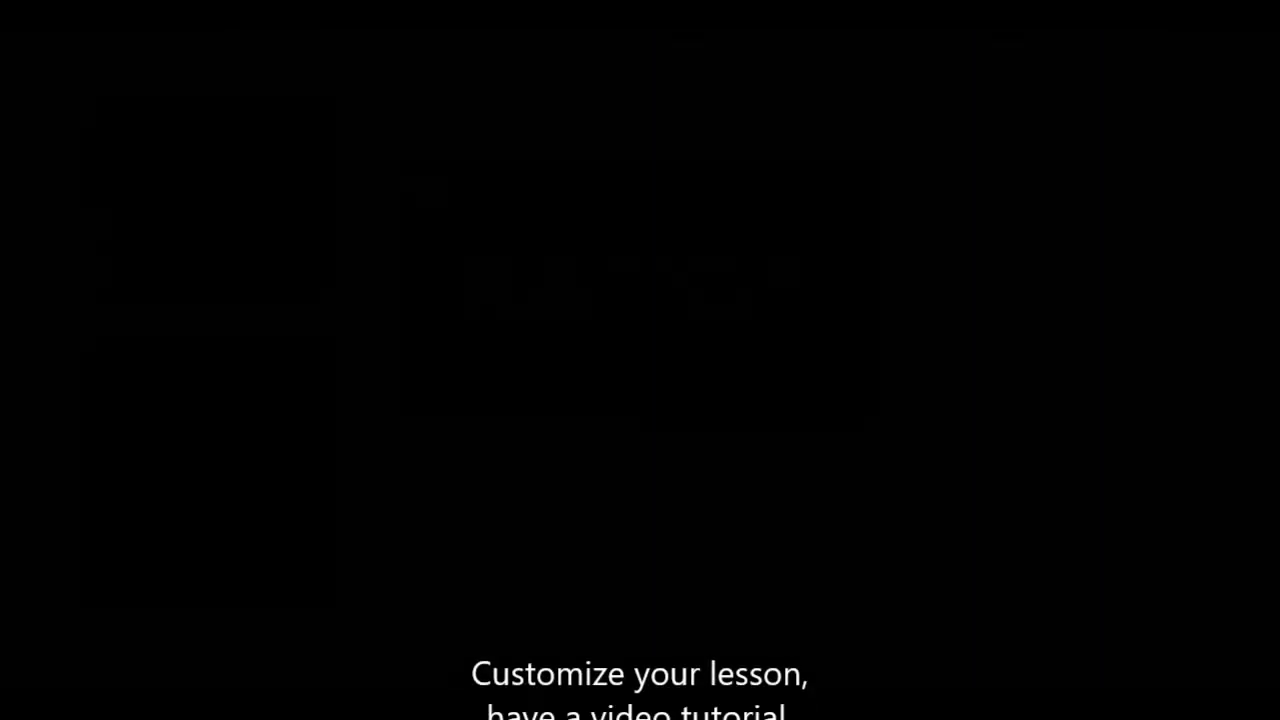